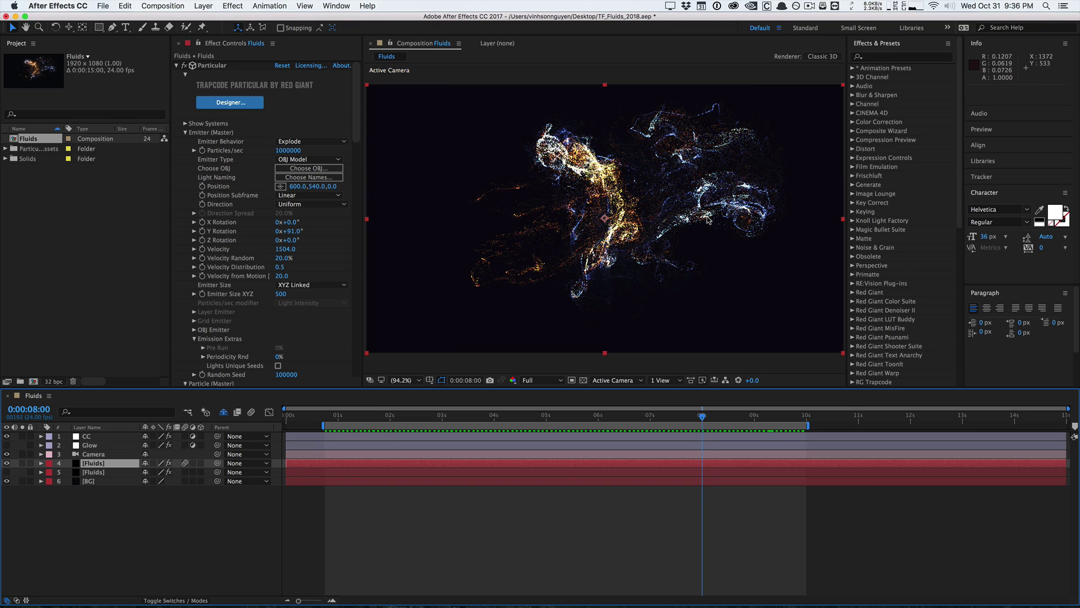
Preview the particle animation in the Fluids composition
{"action": "key", "text": "space"}
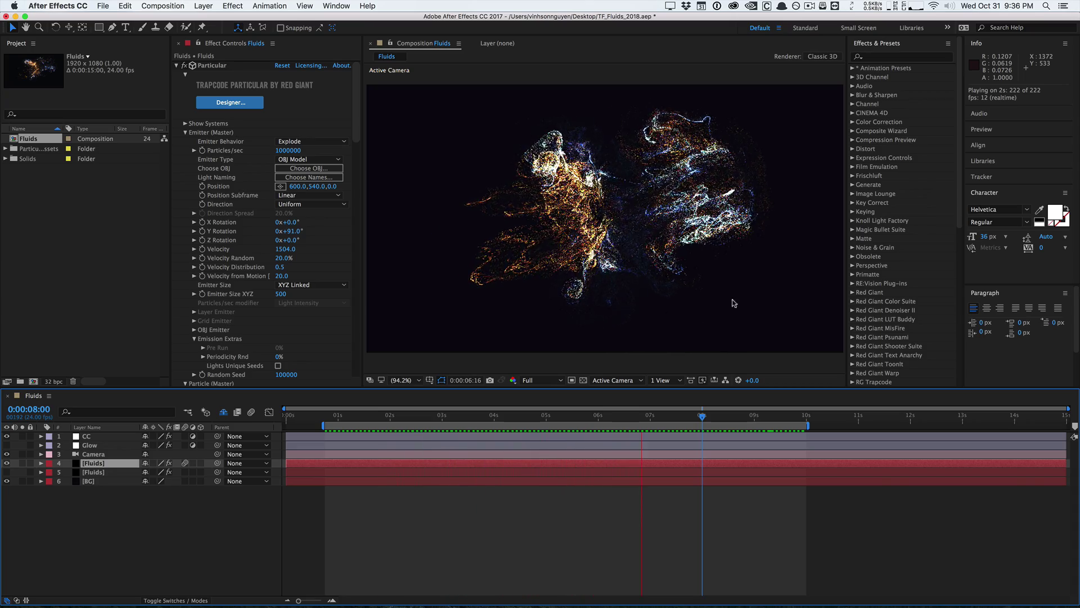
{"action": "left_click", "coordinate": [702, 417]}
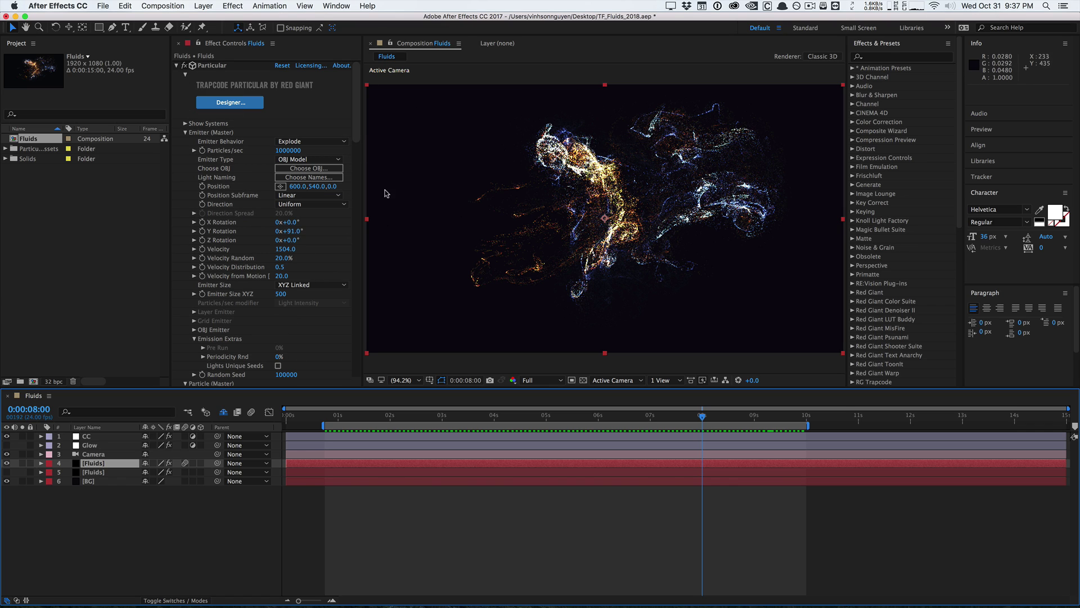
Isolate the basic Fluids layer directly above BG, hiding the layers over it, and open its Particular effect in the Designer
{"action": "left_click_drag", "start_coordinate": [358, 140], "coordinate": [358, 126]}
{"action": "left_click", "coordinate": [351, 59]}
{"action": "left_click", "coordinate": [96, 472]}
{"action": "left_click", "coordinate": [101, 464]}
{"action": "left_click_drag", "start_coordinate": [358, 126], "coordinate": [362, 100]}
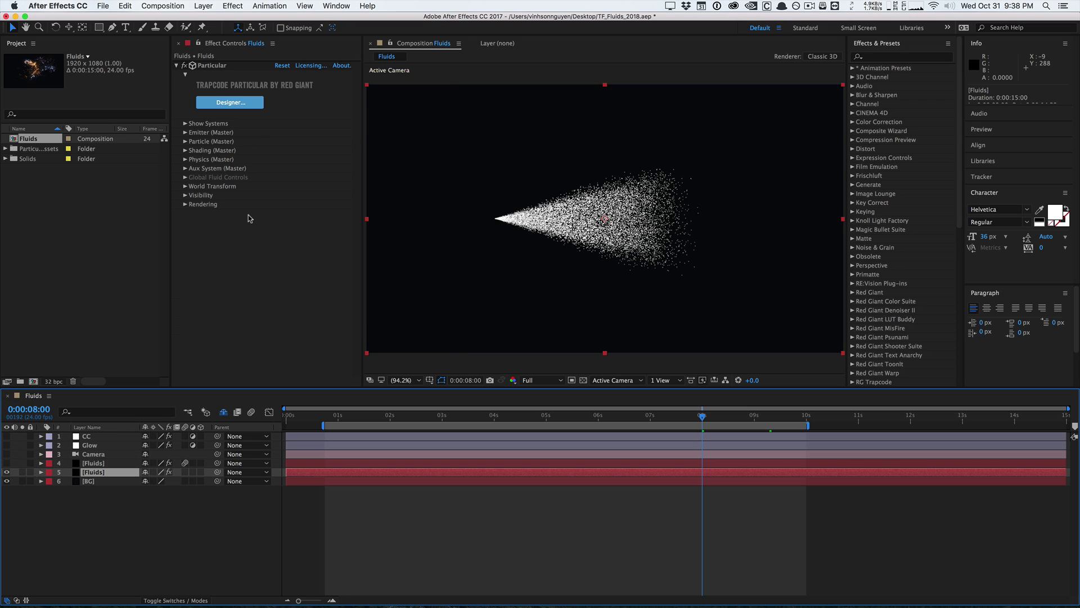
{"action": "left_click", "coordinate": [256, 104]}
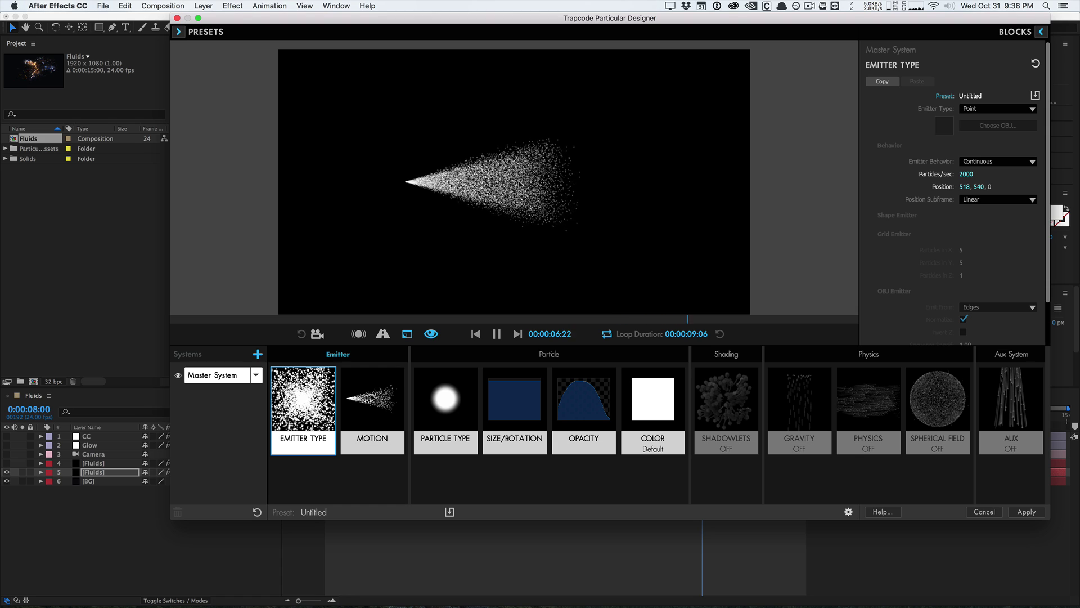
{"action": "left_click", "coordinate": [359, 188]}
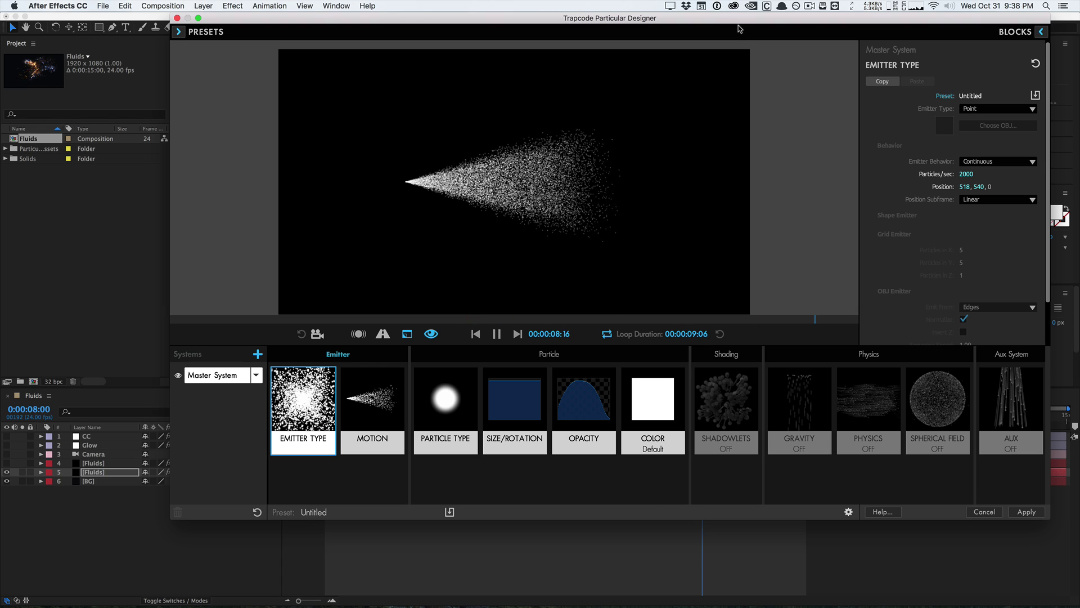
{"action": "left_click_drag", "start_coordinate": [739, 18], "coordinate": [703, 19]}
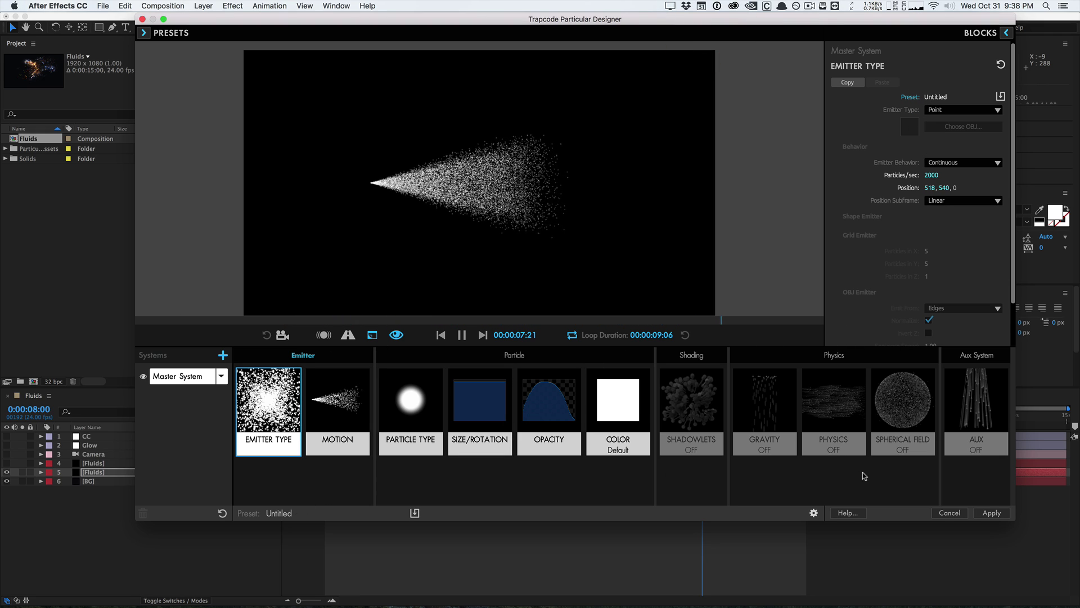
In the Physics block, pause the preview and set the turbulence field's Affect Size to 12 and Affect Position to 66
{"action": "left_click", "coordinate": [835, 410]}
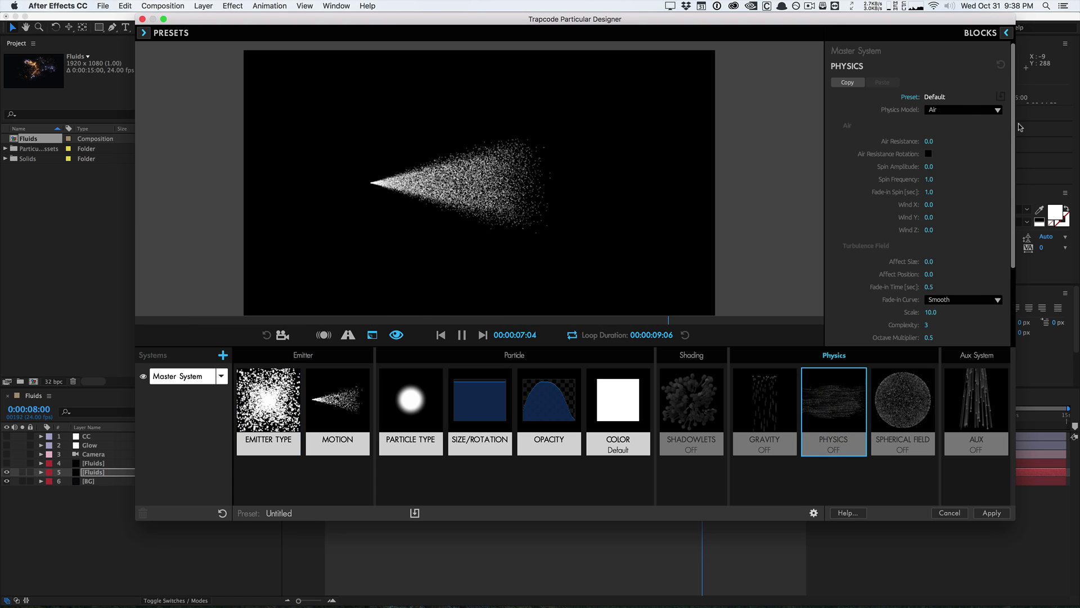
{"action": "left_click_drag", "start_coordinate": [1013, 127], "coordinate": [1011, 163]}
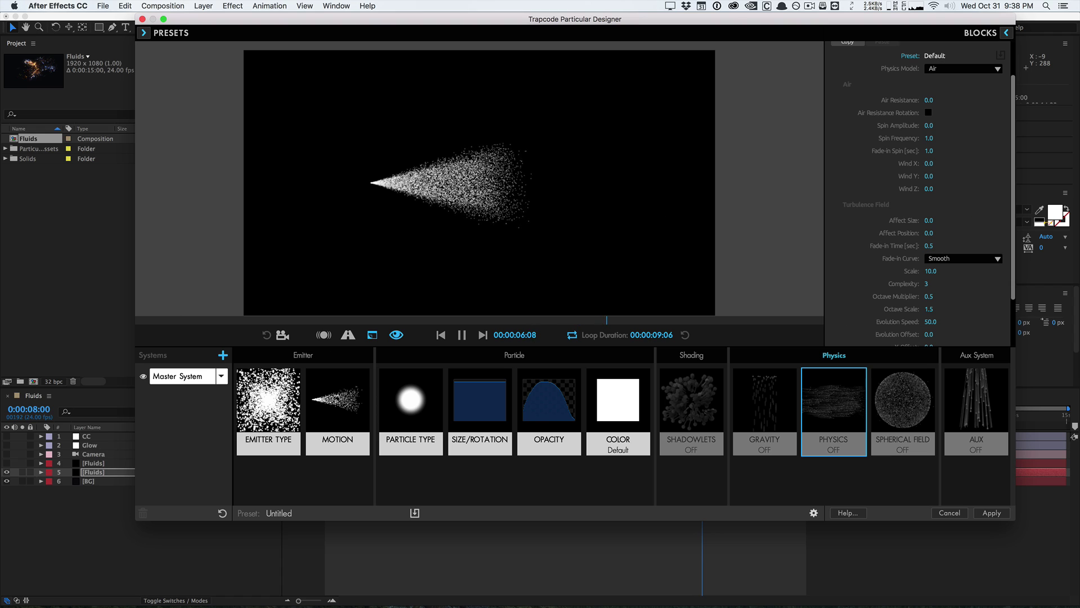
{"action": "left_click", "coordinate": [462, 334]}
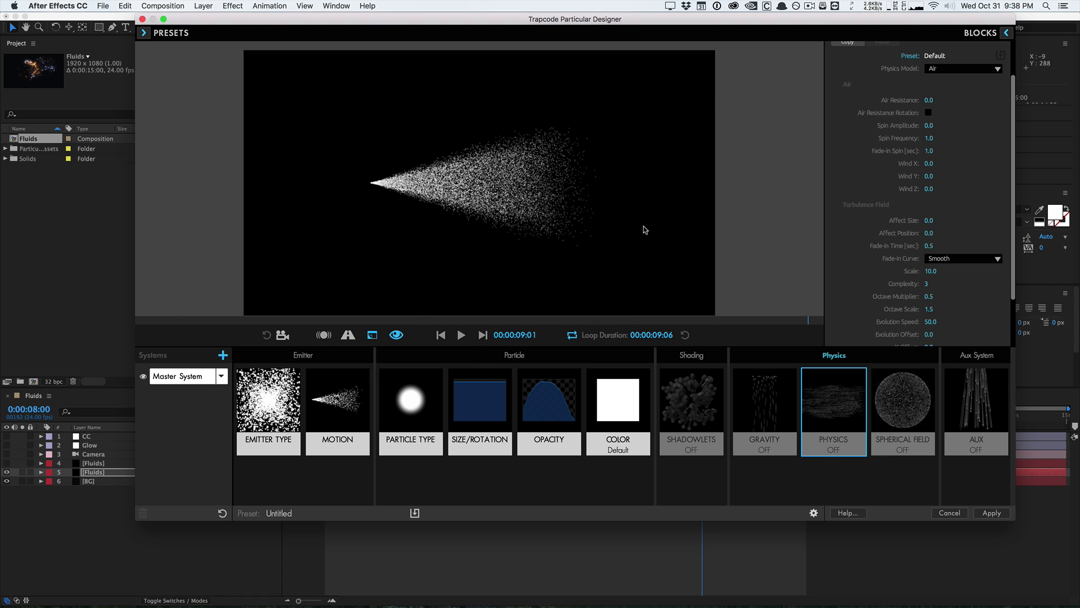
{"action": "left_click_drag", "start_coordinate": [1013, 234], "coordinate": [1013, 271]}
{"action": "left_click_drag", "start_coordinate": [929, 171], "coordinate": [936, 171]}
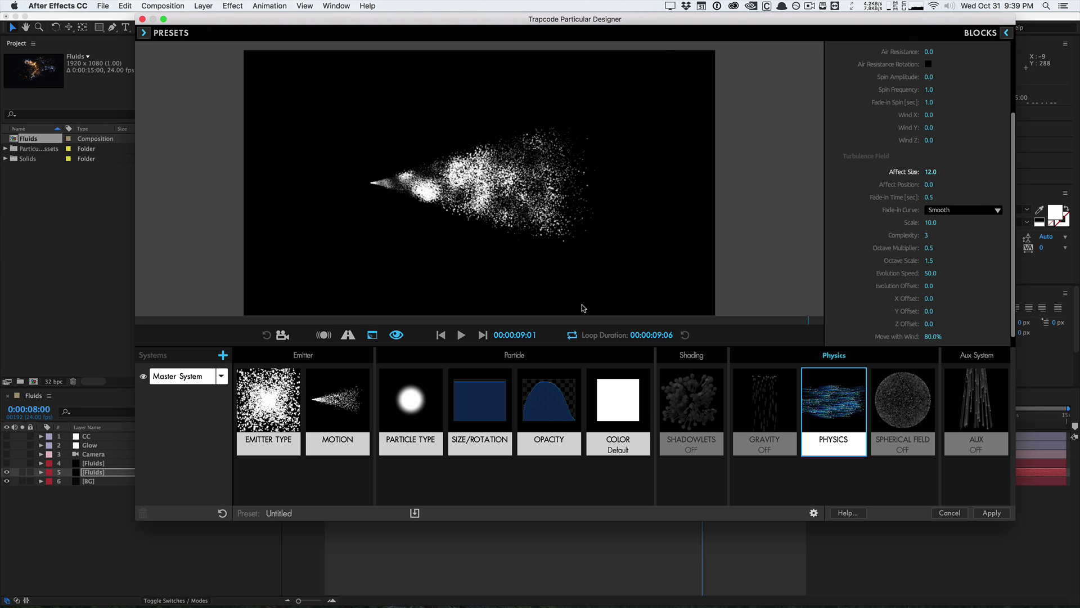
{"action": "left_click_drag", "start_coordinate": [928, 185], "coordinate": [965, 185]}
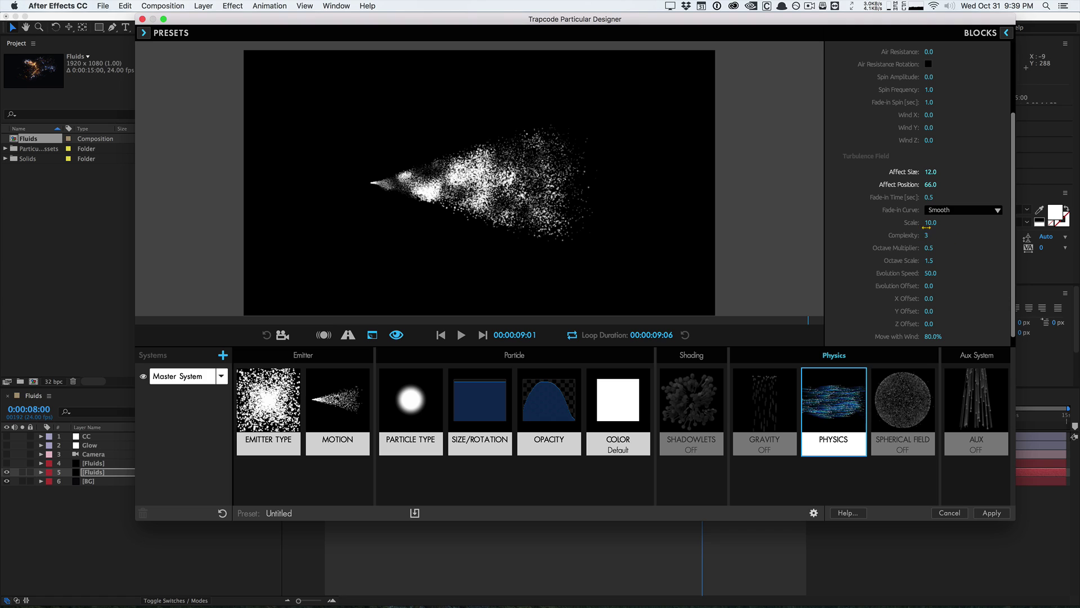
Set the turbulence field's Scale to 15 and its Evolution Speed to 25
{"action": "left_click", "coordinate": [931, 223]}
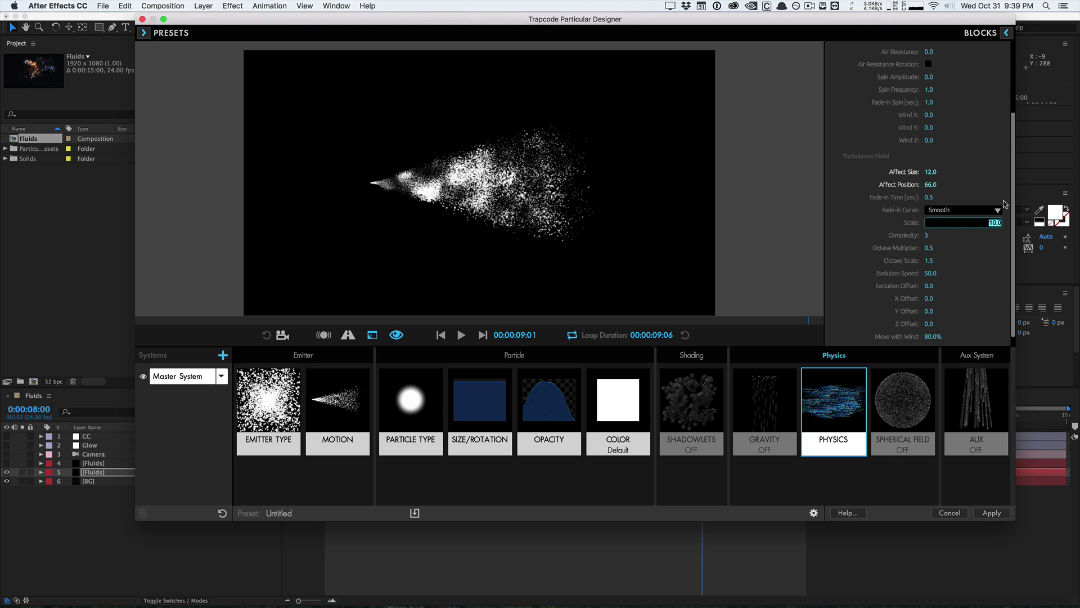
{"action": "type", "text": "15"}
{"action": "key", "text": "Return"}
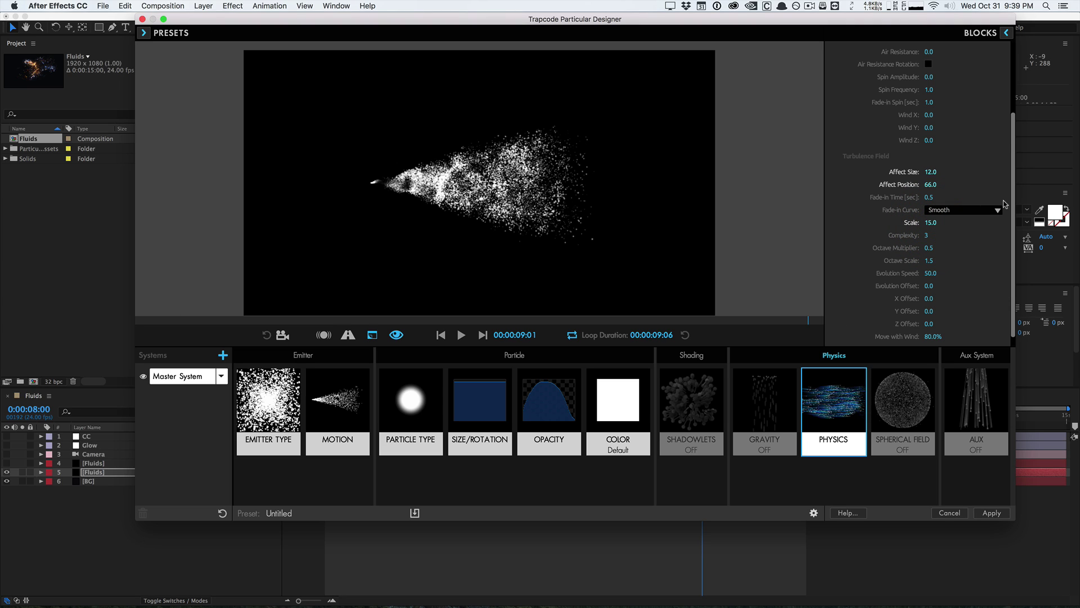
{"action": "left_click", "coordinate": [926, 272]}
{"action": "type", "text": "25"}
{"action": "left_click", "coordinate": [977, 248]}
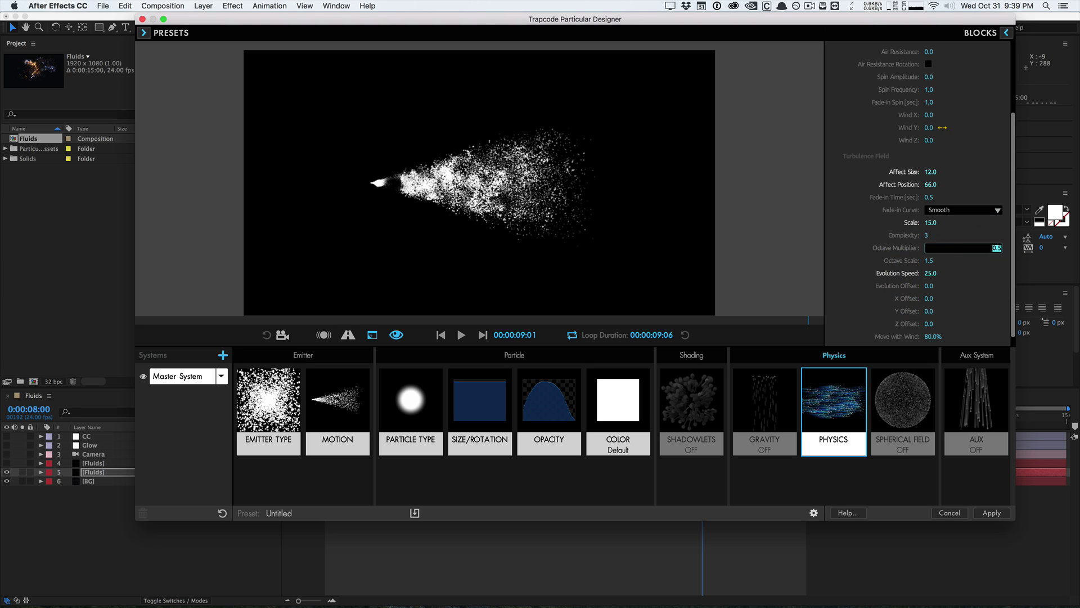
Set Wind X to 36 and Wind Y to -9, and play the particle animation from the start
{"action": "mouse_move", "coordinate": [929, 114]}
{"action": "left_mouse_down"}
{"action": "mouse_move", "coordinate": [946, 116]}
{"action": "mouse_move", "coordinate": [920, 128]}
{"action": "left_mouse_up"}
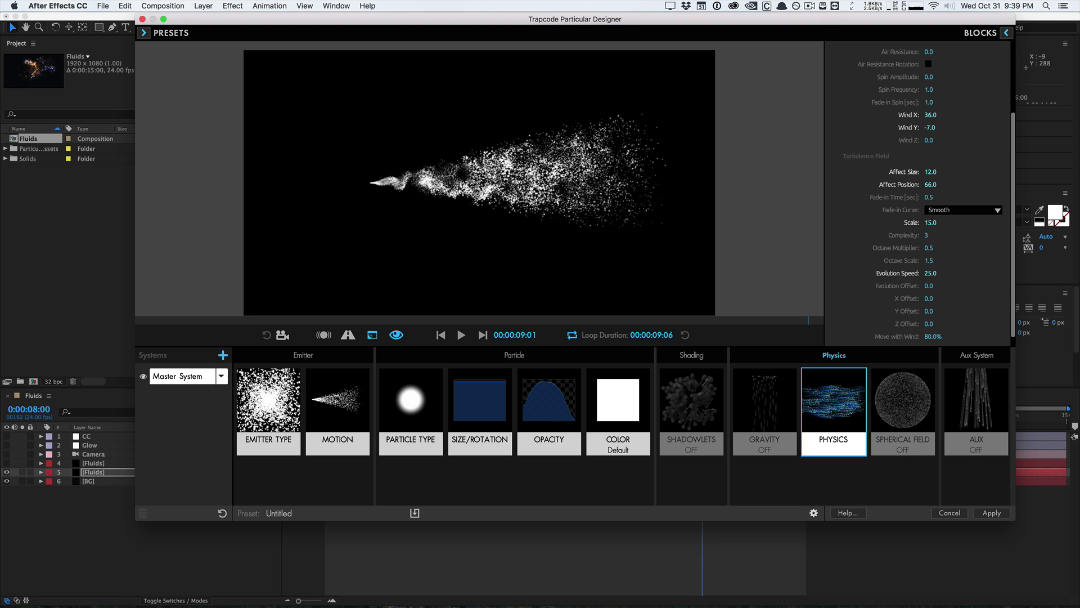
{"action": "left_click", "coordinate": [440, 336]}
{"action": "left_click", "coordinate": [461, 335]}
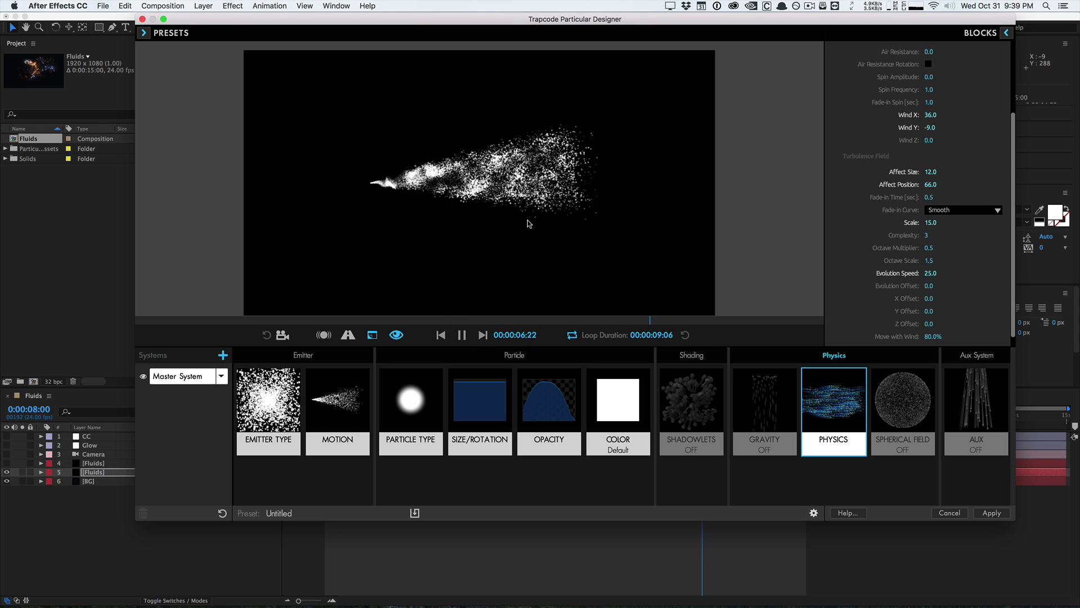
{"action": "left_click", "coordinate": [462, 335]}
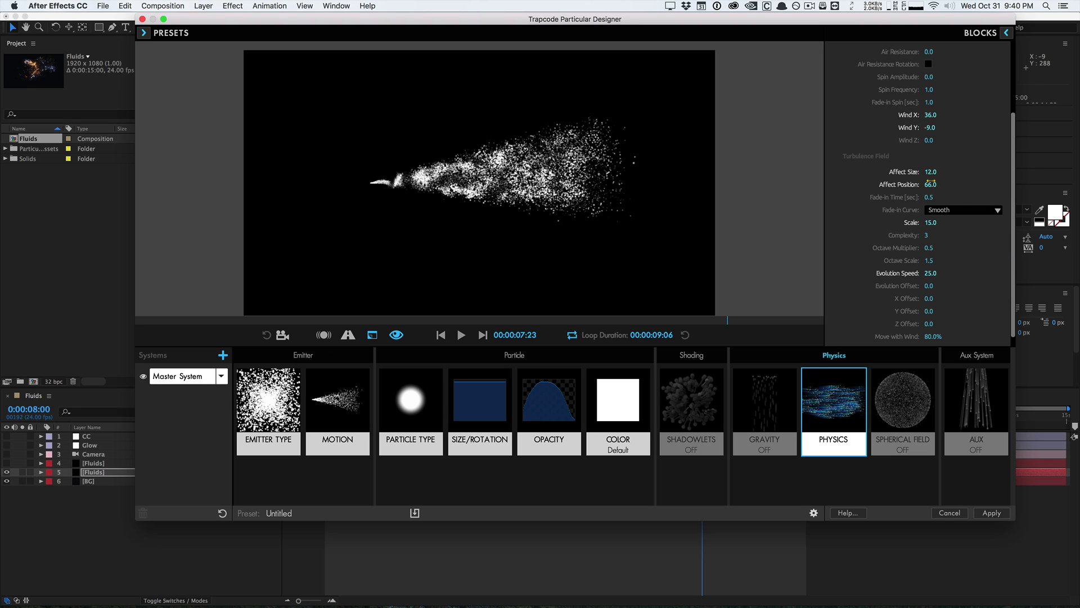
Set the turbulence field's Affect Position to 290 and play back the particle motion
{"action": "left_click_drag", "start_coordinate": [931, 184], "coordinate": [979, 184]}
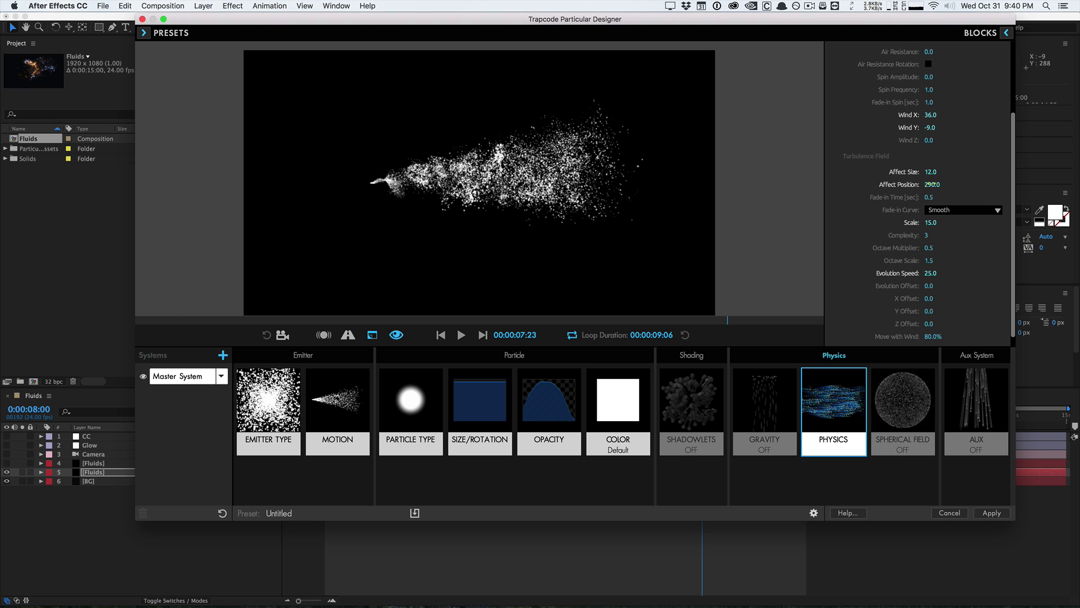
{"action": "left_click", "coordinate": [459, 335]}
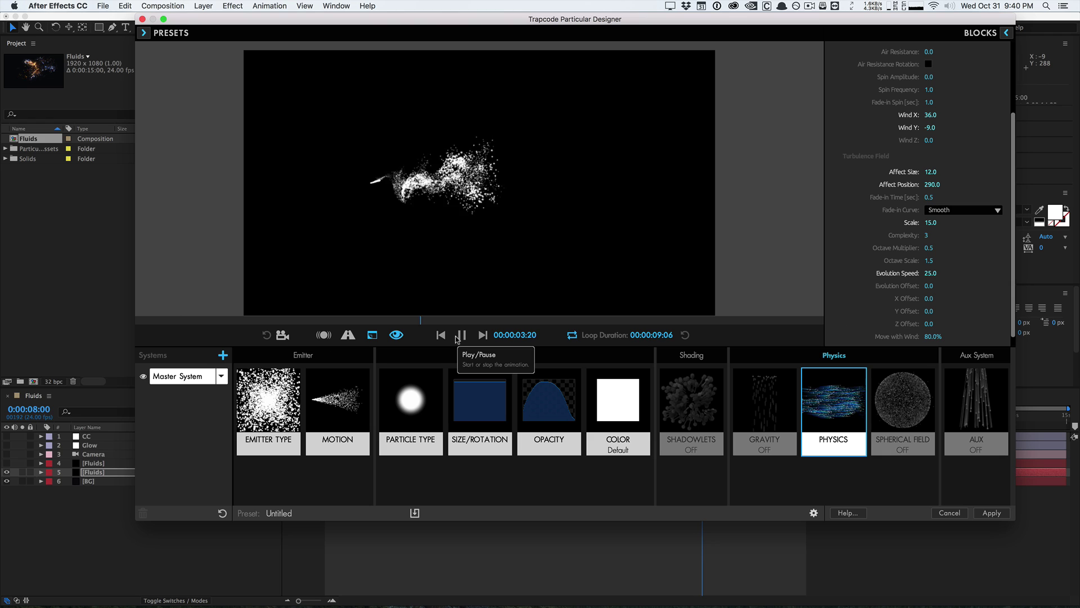
{"action": "left_click", "coordinate": [461, 336]}
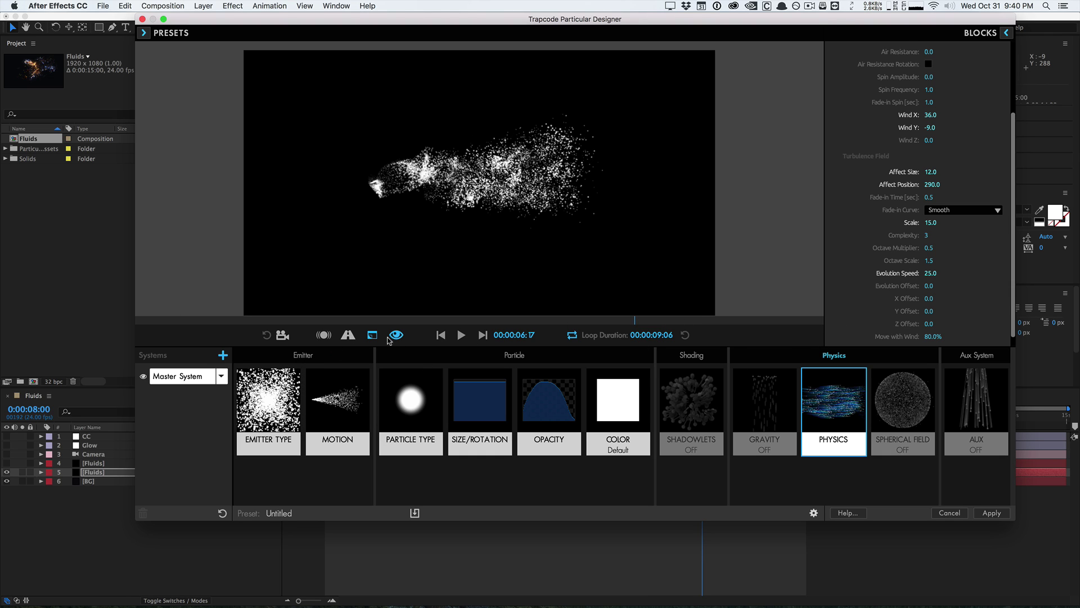
{"action": "left_click", "coordinate": [459, 340]}
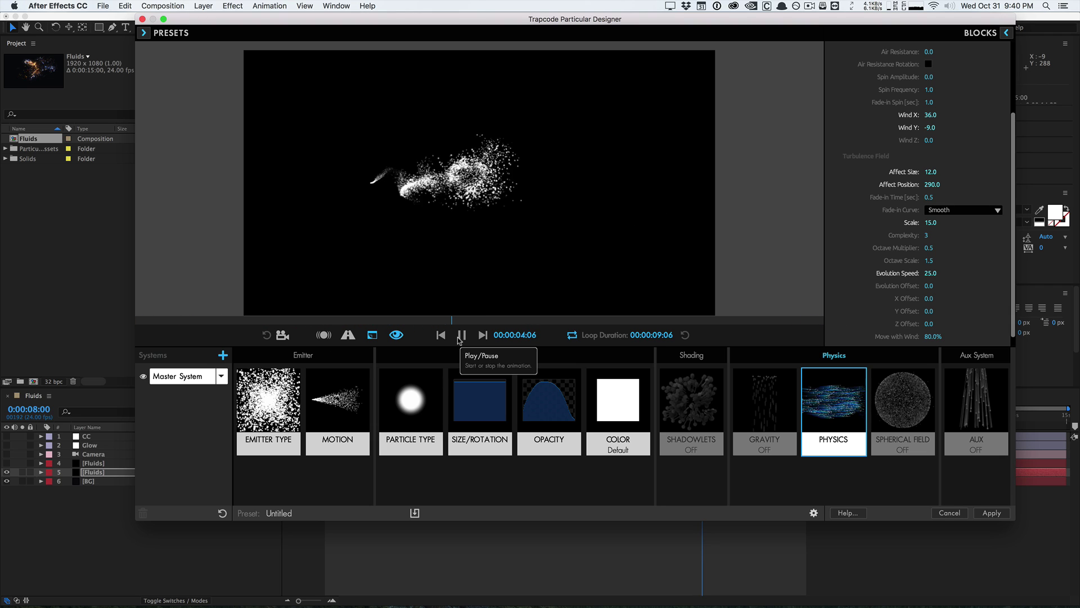
{"action": "left_click", "coordinate": [459, 338]}
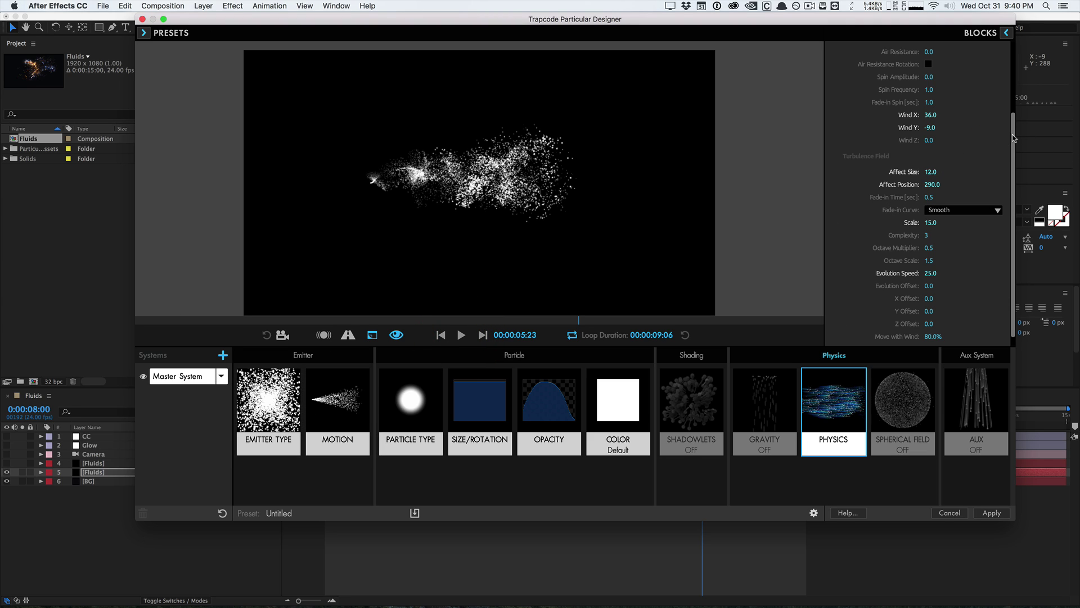
Change the emitter type to Sphere with an Emitter Size XYZ of 250 and play the preview
{"action": "left_click_drag", "start_coordinate": [1011, 134], "coordinate": [1016, 59]}
{"action": "left_click", "coordinate": [256, 405]}
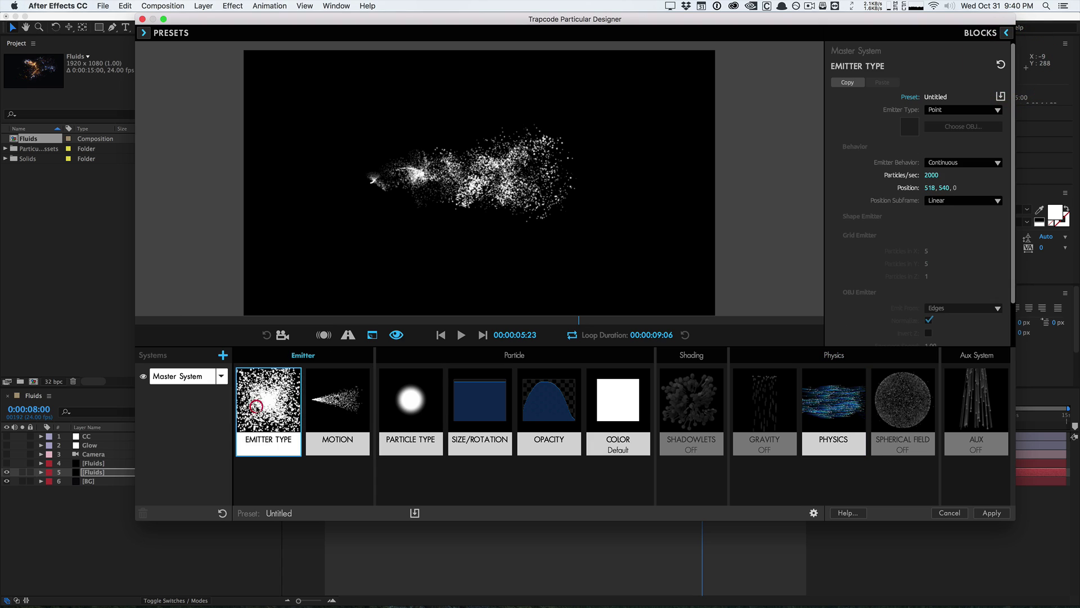
{"action": "left_click", "coordinate": [950, 111]}
{"action": "left_click", "coordinate": [951, 130]}
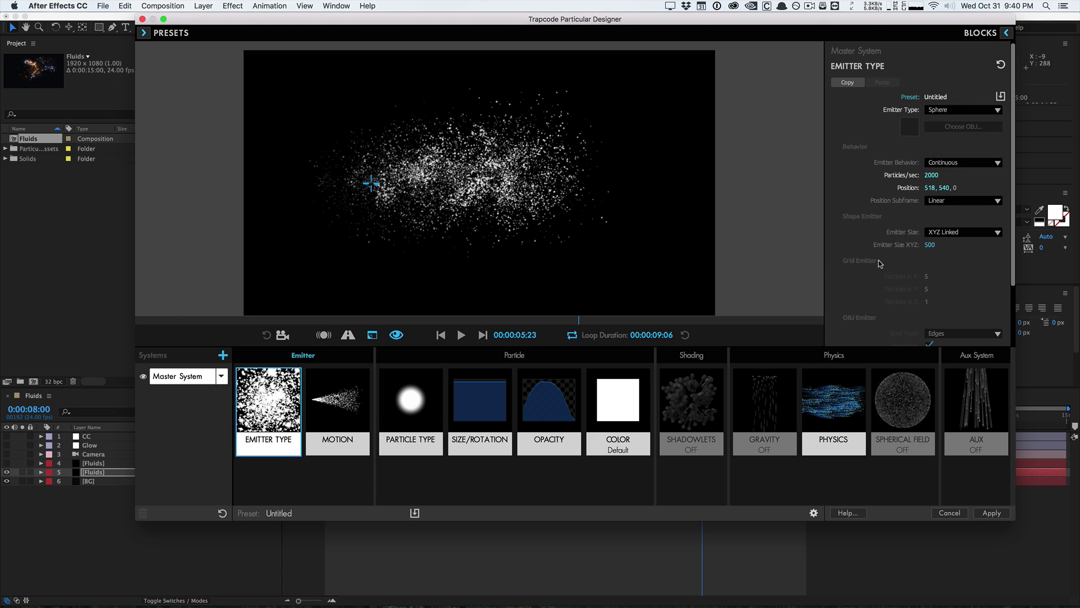
{"action": "left_click", "coordinate": [940, 248]}
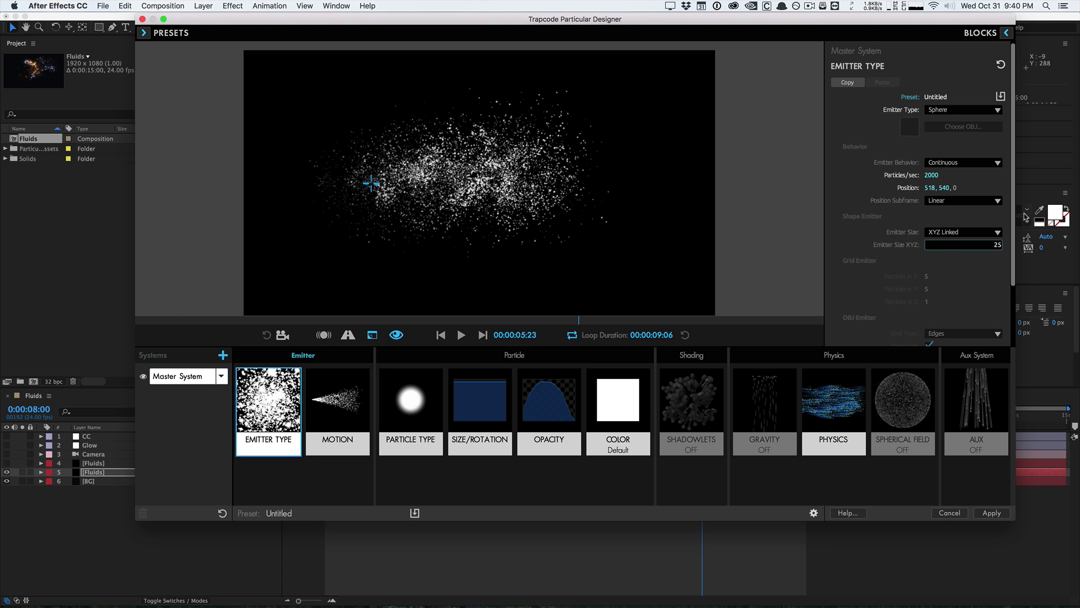
{"action": "left_click", "coordinate": [461, 335]}
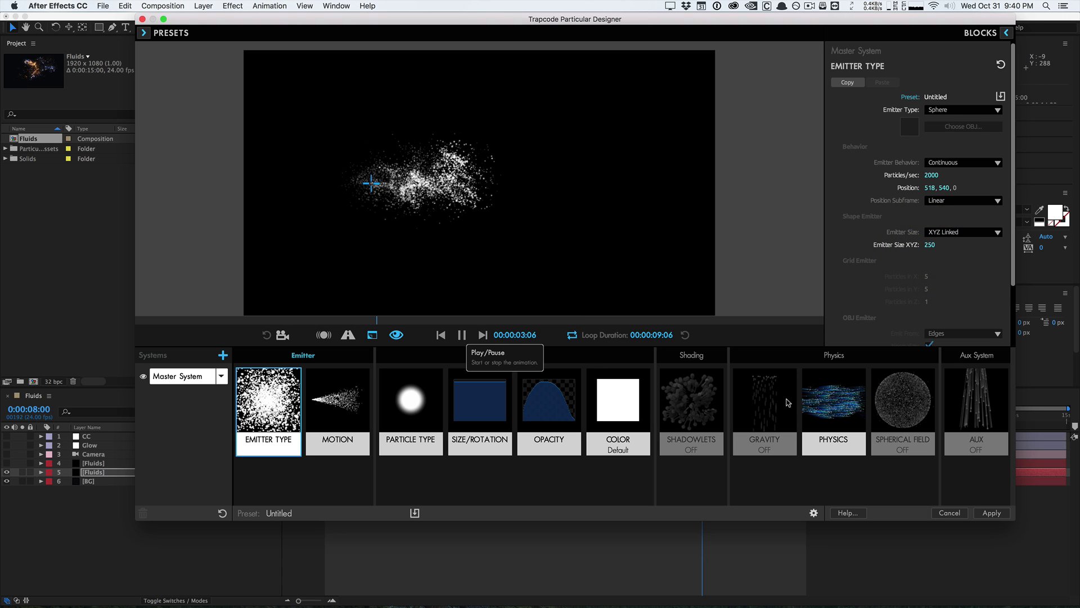
Switch the master system's Physics Model to Fluid and play the simulation
{"action": "left_click", "coordinate": [823, 399]}
{"action": "left_click", "coordinate": [461, 335]}
{"action": "left_click", "coordinate": [980, 110]}
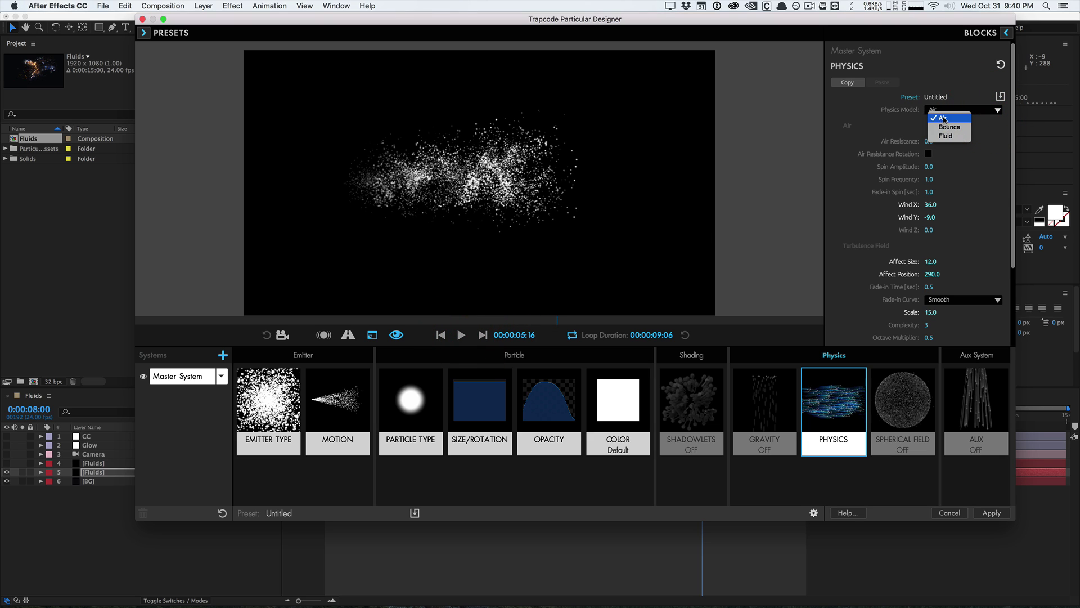
{"action": "left_click", "coordinate": [956, 135]}
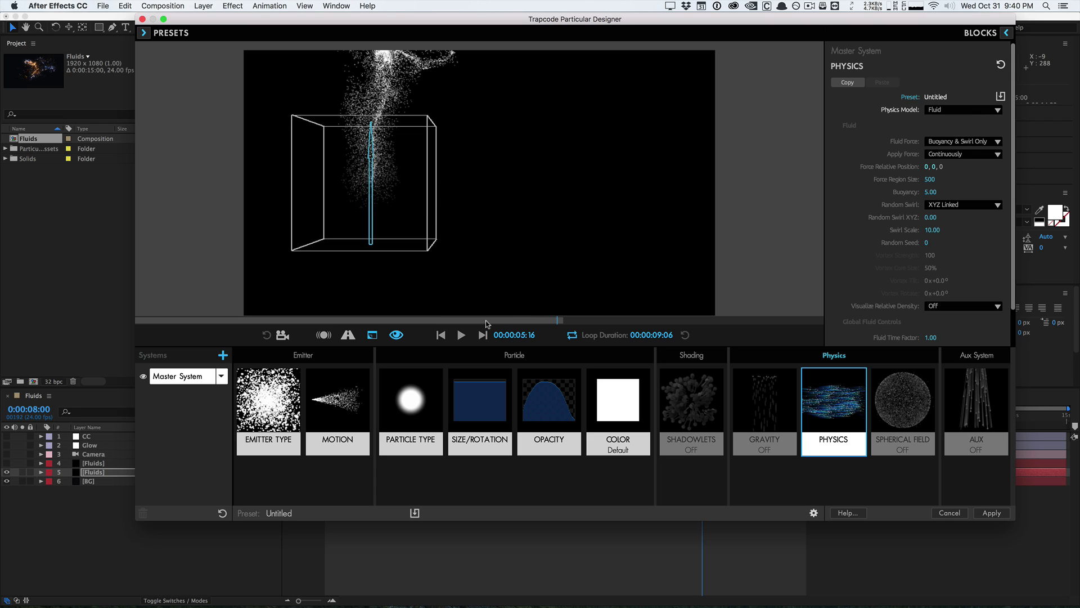
{"action": "left_click", "coordinate": [460, 335]}
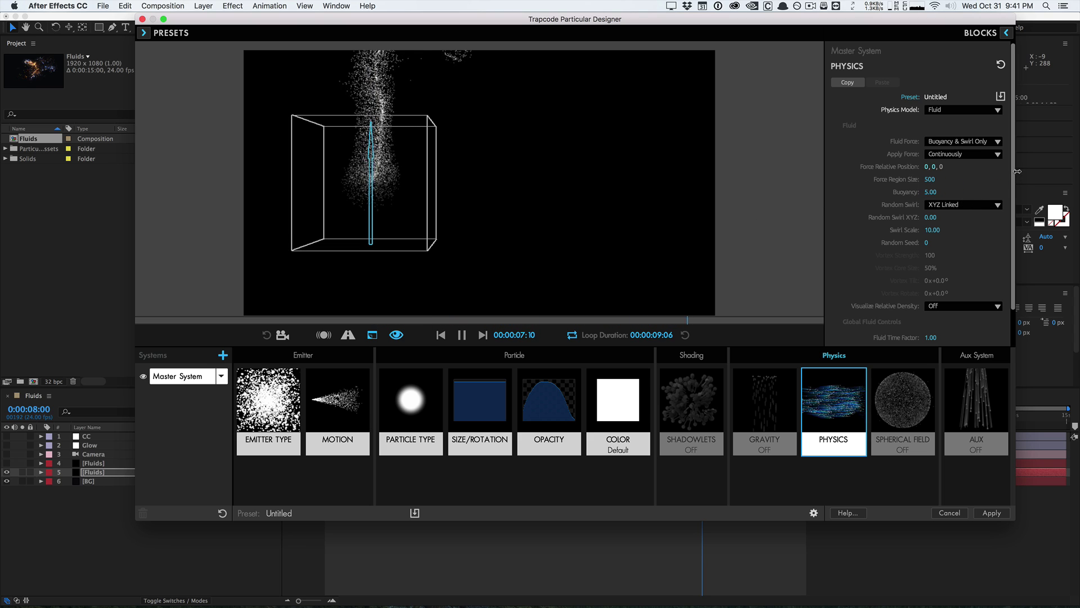
{"action": "scroll", "coordinate": [1007, 168], "scroll_direction": "down", "scroll_amount": 3}
{"action": "scroll", "coordinate": [962, 130], "scroll_direction": "up", "scroll_amount": 3}
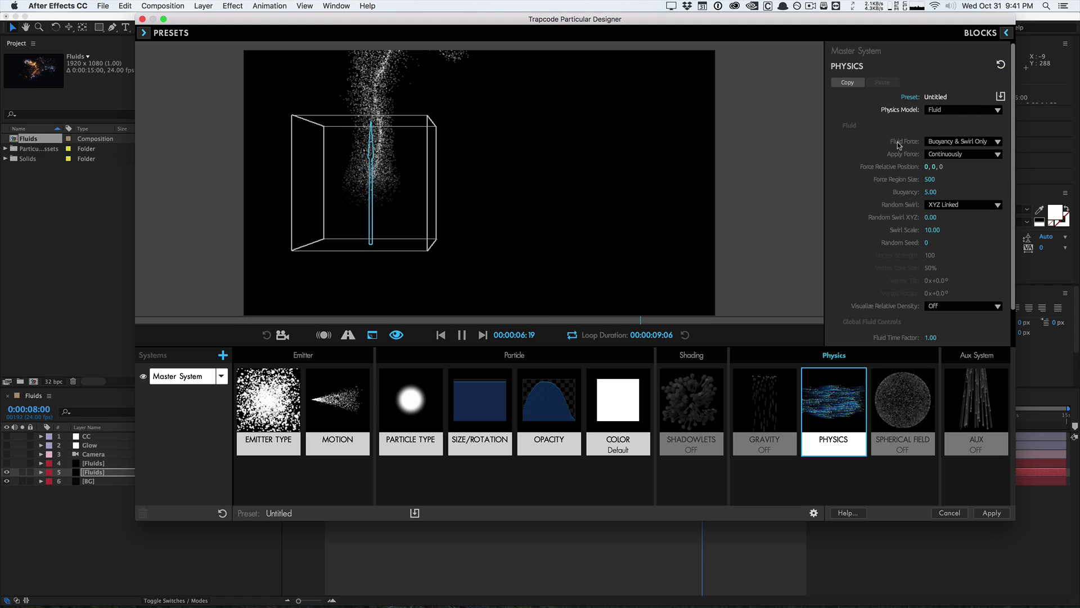
{"action": "left_click", "coordinate": [962, 141]}
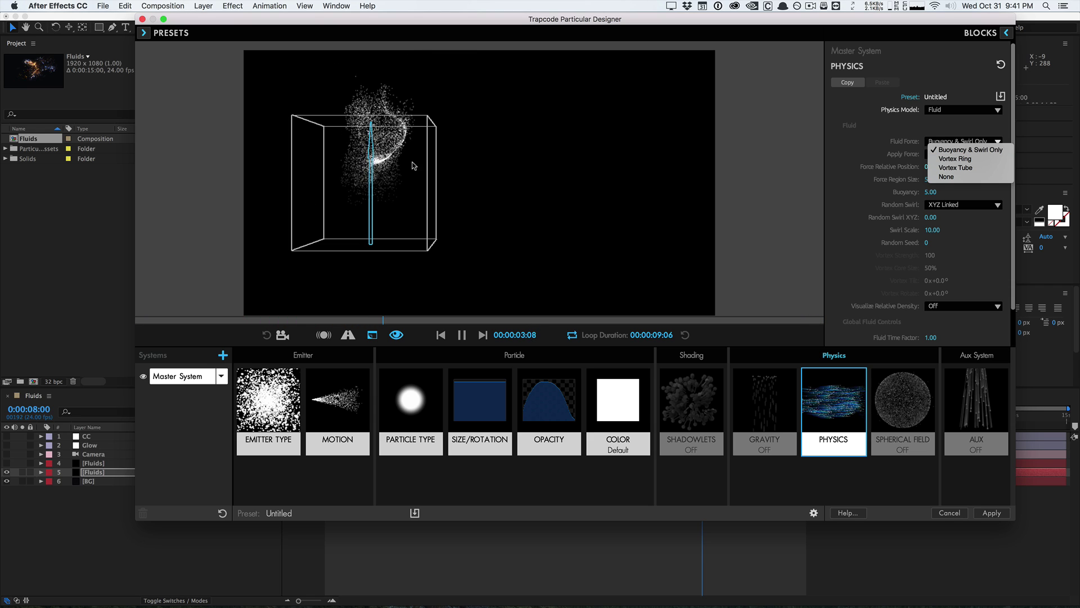
{"action": "left_click", "coordinate": [371, 175]}
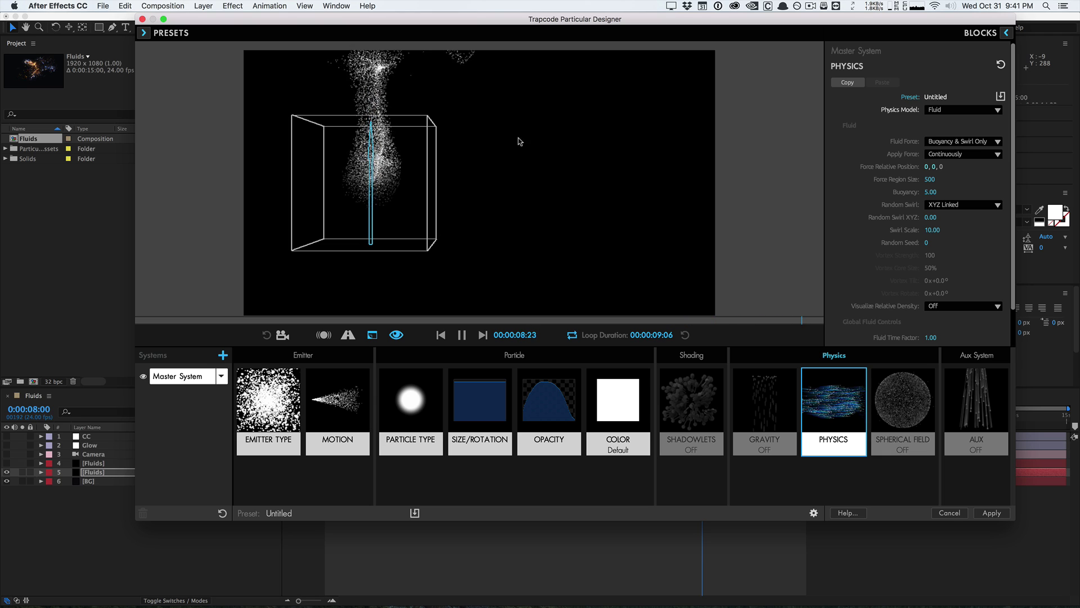
Set the fluid force's Buoyancy to 0 in the master system's physics settings
{"action": "left_click", "coordinate": [930, 179]}
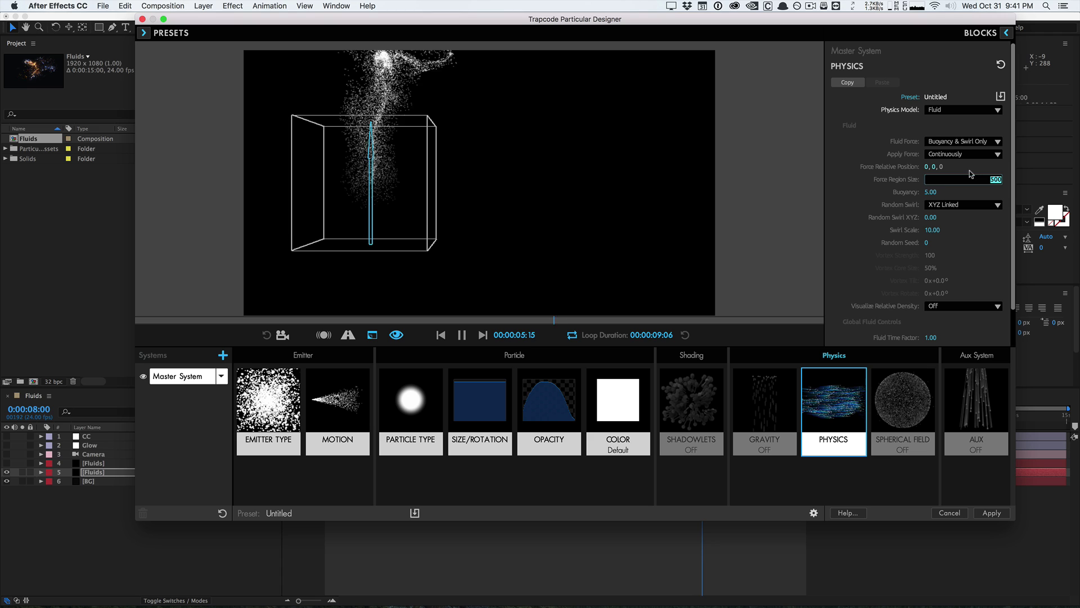
{"action": "left_click_drag", "start_coordinate": [938, 192], "coordinate": [878, 191]}
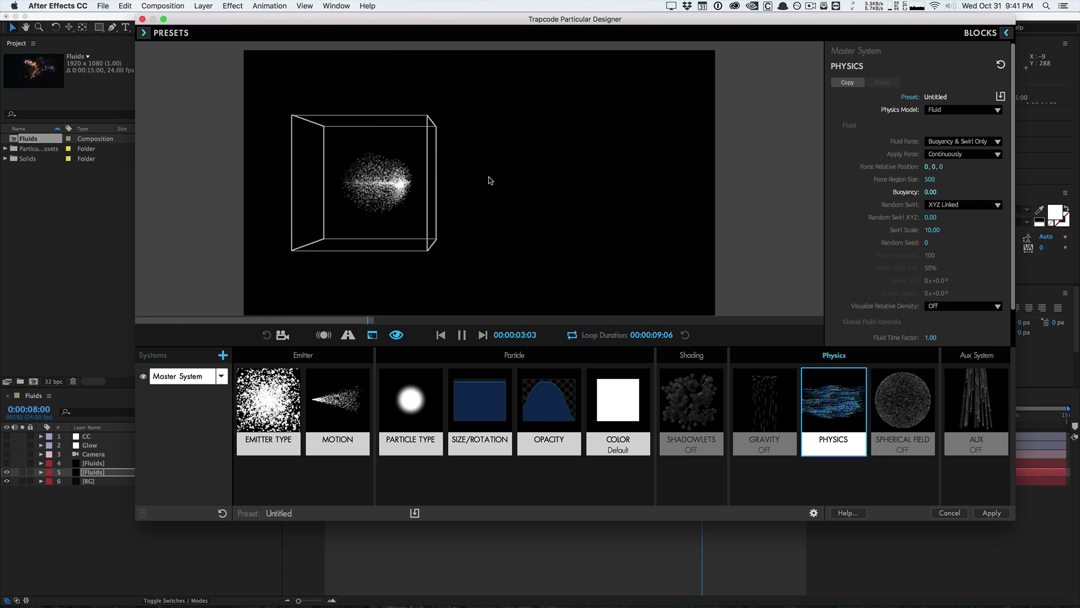
Try a Buoyancy of -3 in the fluid simulation, and return it to 0
{"action": "left_click", "coordinate": [934, 191]}
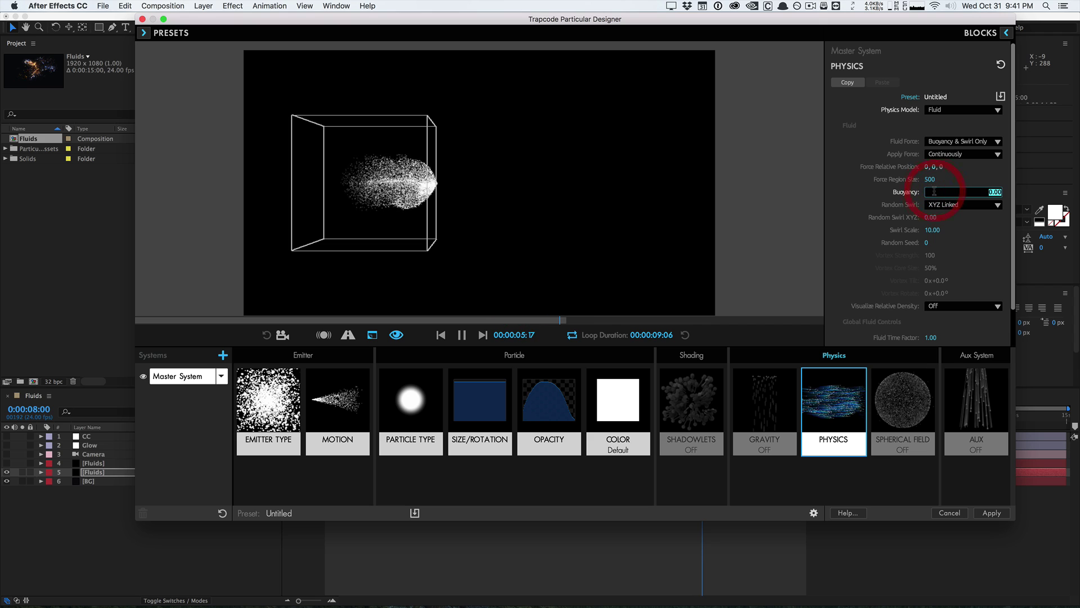
{"action": "type", "text": "-3"}
{"action": "key", "text": "Return"}
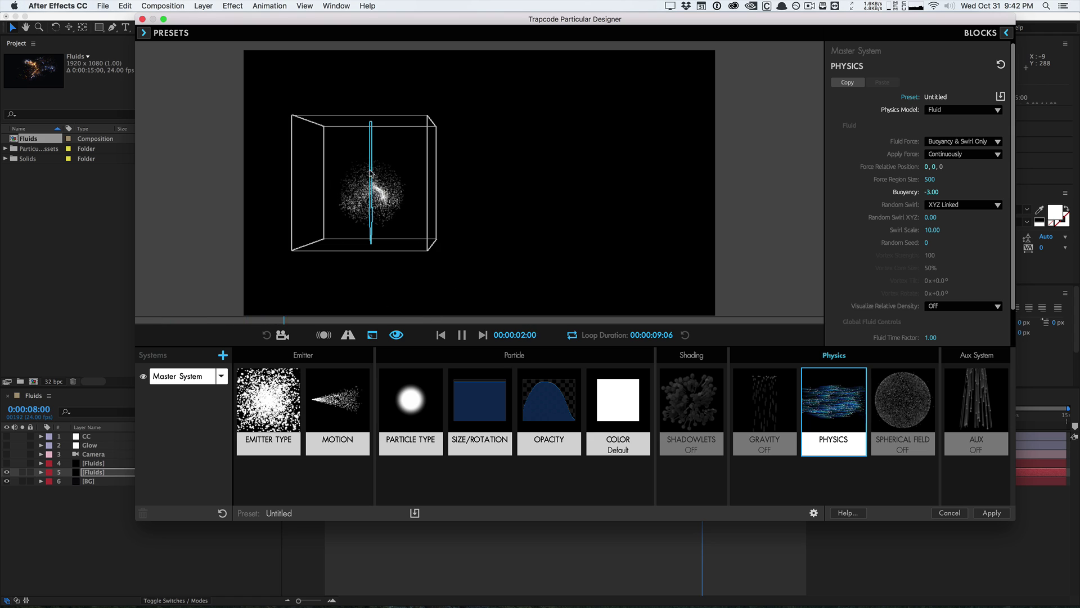
{"action": "left_click", "coordinate": [869, 180]}
{"action": "left_click", "coordinate": [866, 185]}
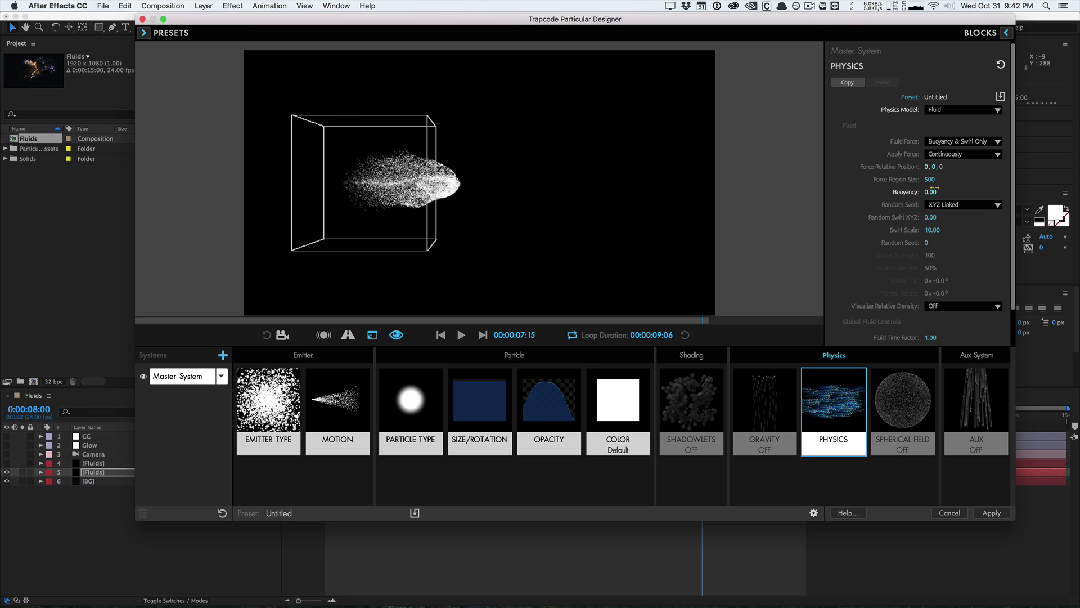
Test Force Region Size at 170 and 370 with the simulation playing, and settle on 710
{"action": "mouse_move", "coordinate": [930, 180]}
{"action": "left_mouse_down"}
{"action": "mouse_move", "coordinate": [899, 180]}
{"action": "mouse_move", "coordinate": [939, 180]}
{"action": "left_mouse_up"}
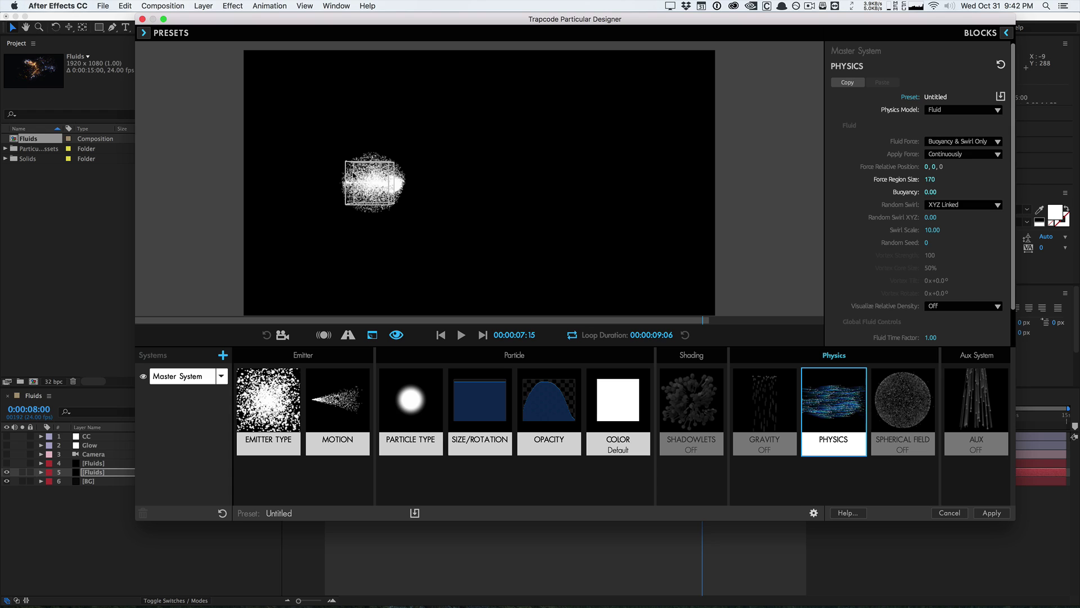
{"action": "left_click", "coordinate": [461, 336]}
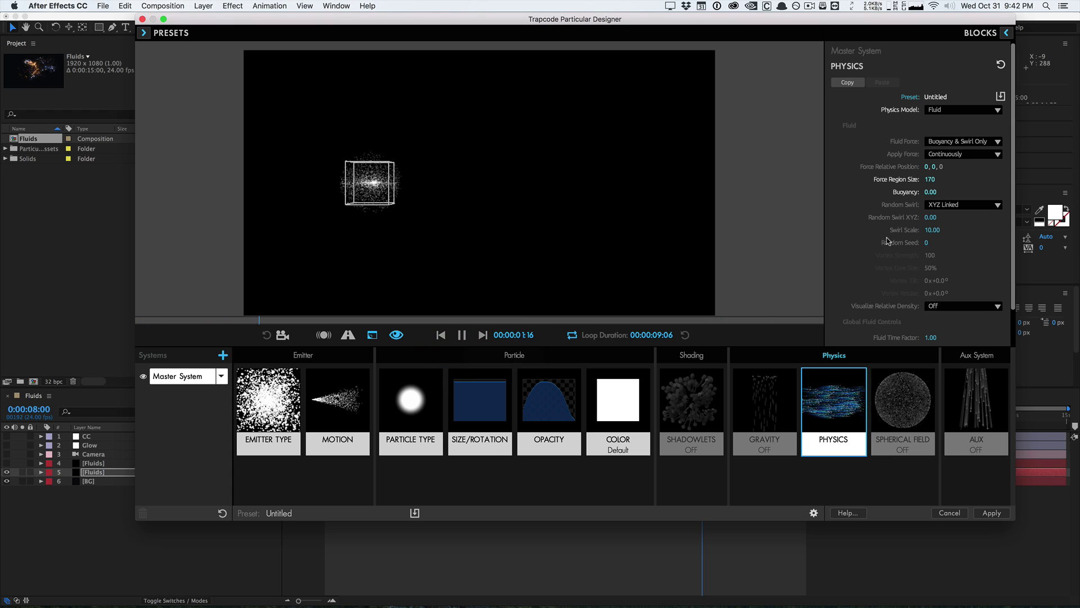
{"action": "left_click_drag", "start_coordinate": [930, 179], "coordinate": [953, 179]}
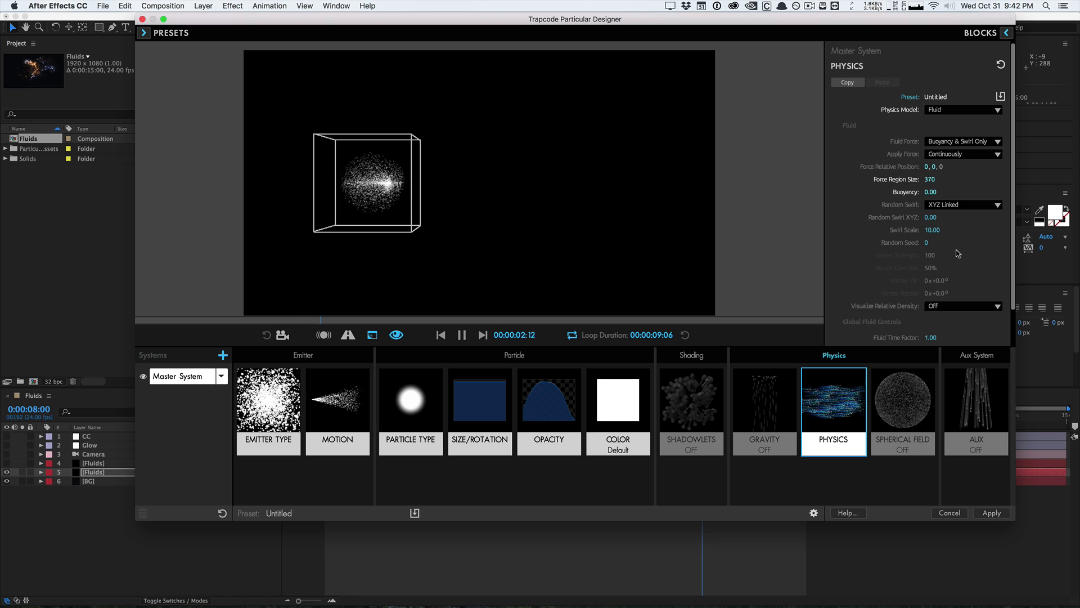
{"action": "left_click_drag", "start_coordinate": [930, 179], "coordinate": [979, 179]}
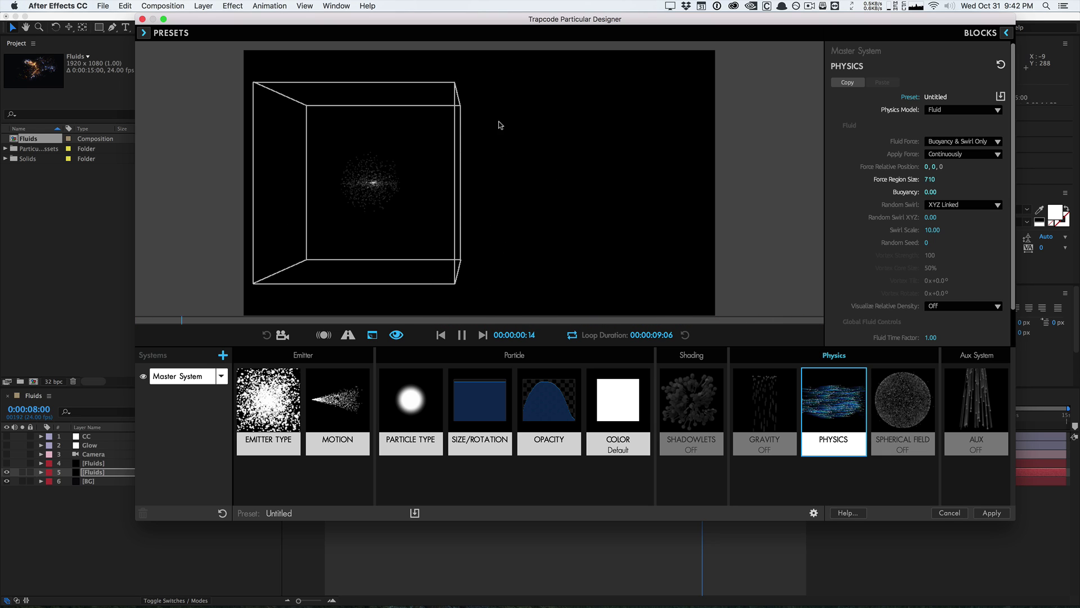
{"action": "left_click", "coordinate": [462, 336]}
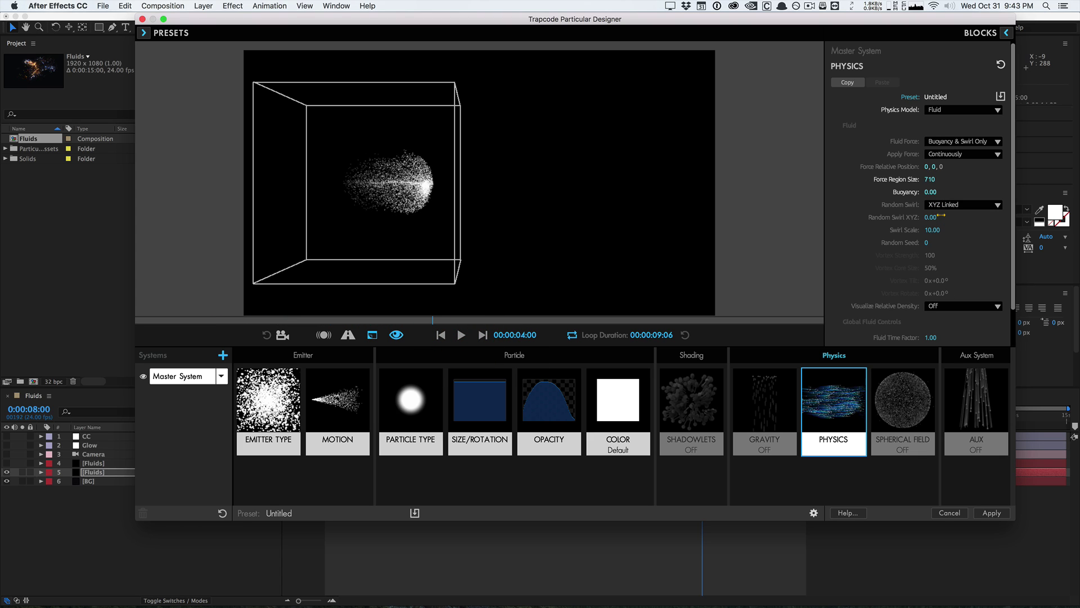
Set Random Swirl XYZ to 9 and play back the swirling fluid motion
{"action": "mouse_move", "coordinate": [932, 217]}
{"action": "left_mouse_down"}
{"action": "mouse_move", "coordinate": [960, 217]}
{"action": "mouse_move", "coordinate": [946, 217]}
{"action": "left_mouse_up"}
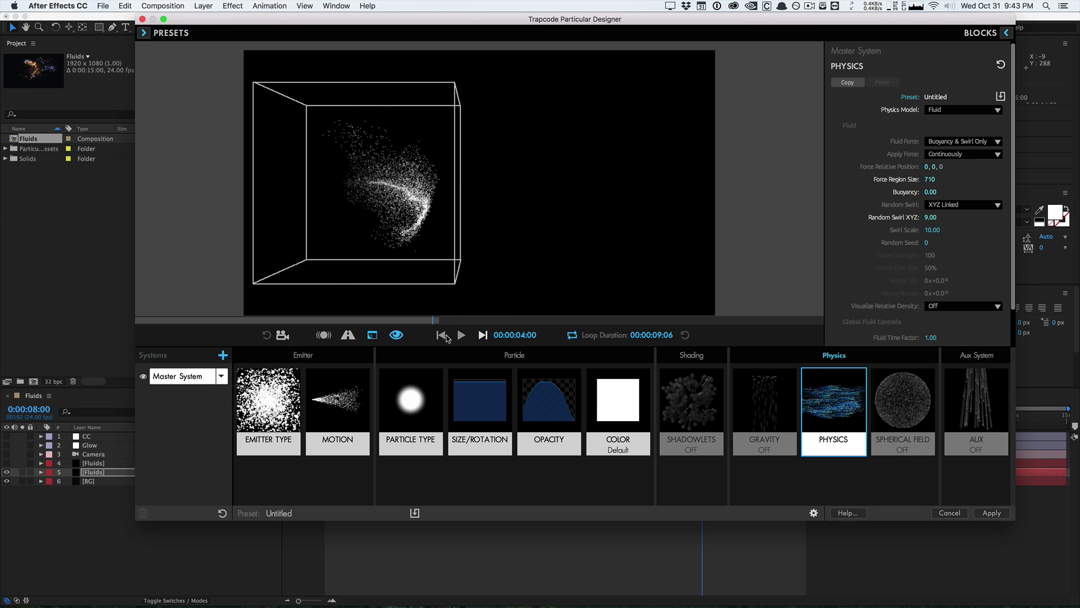
{"action": "left_click", "coordinate": [458, 335]}
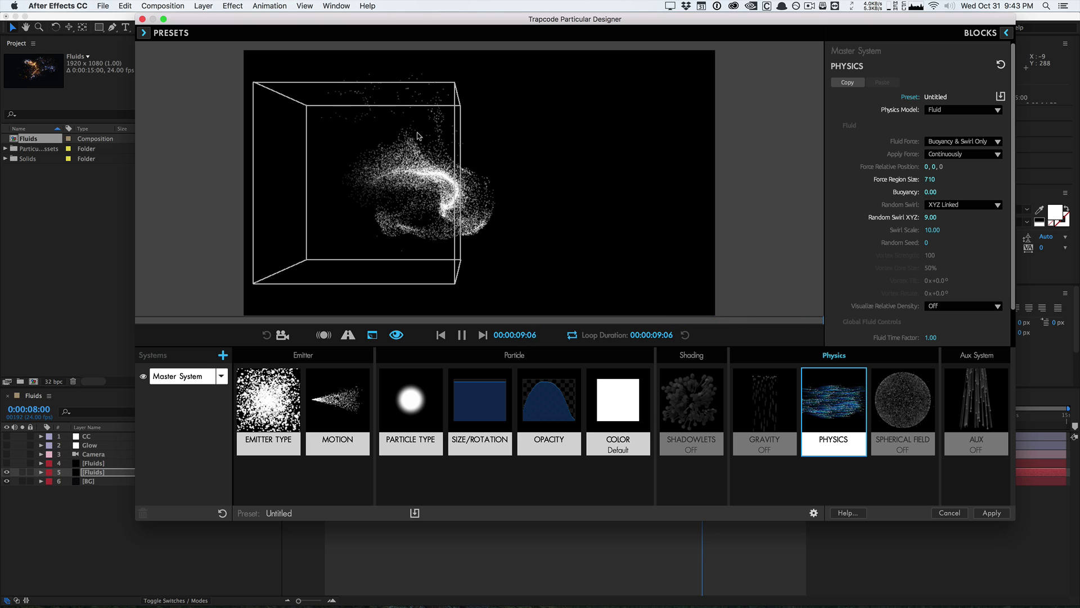
{"action": "left_click", "coordinate": [462, 336]}
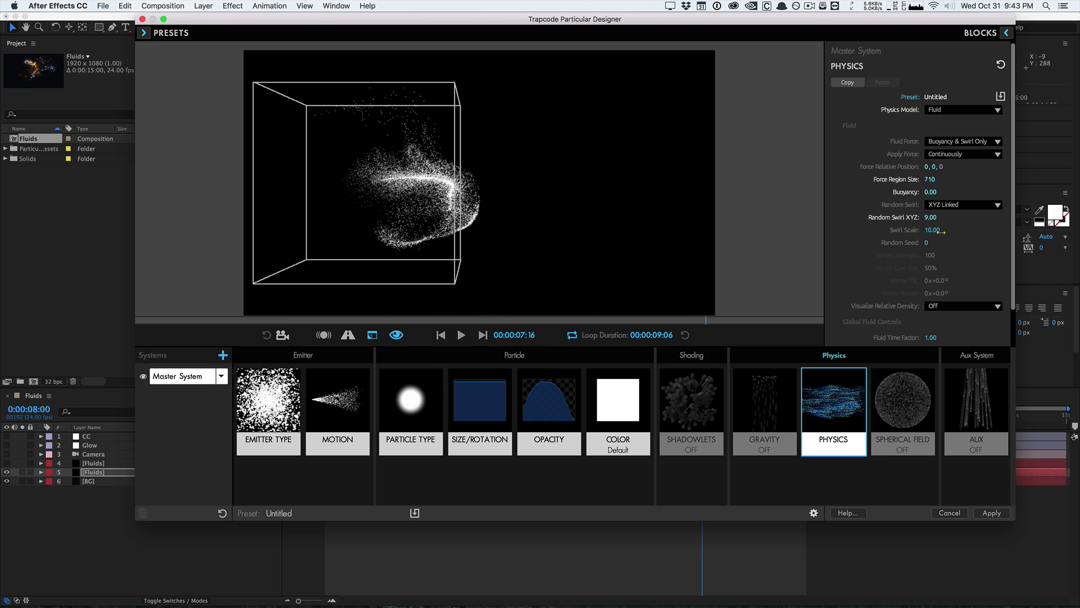
Compare the Opacity and Brightness options for Visualize Relative Density, and settle on Opacity
{"action": "left_click_drag", "start_coordinate": [1013, 276], "coordinate": [1015, 298]}
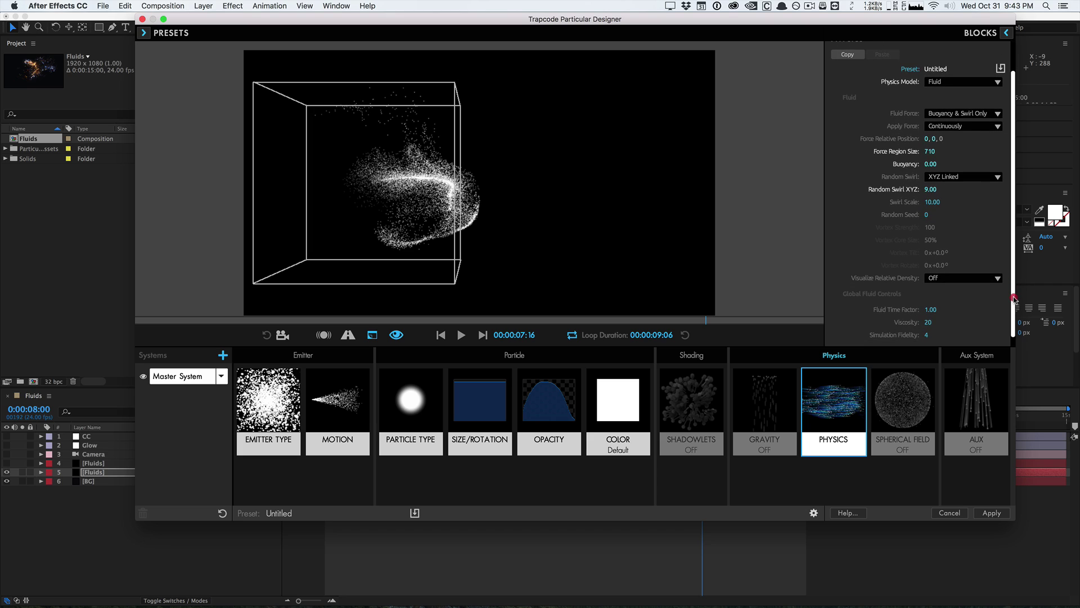
{"action": "left_click", "coordinate": [979, 279]}
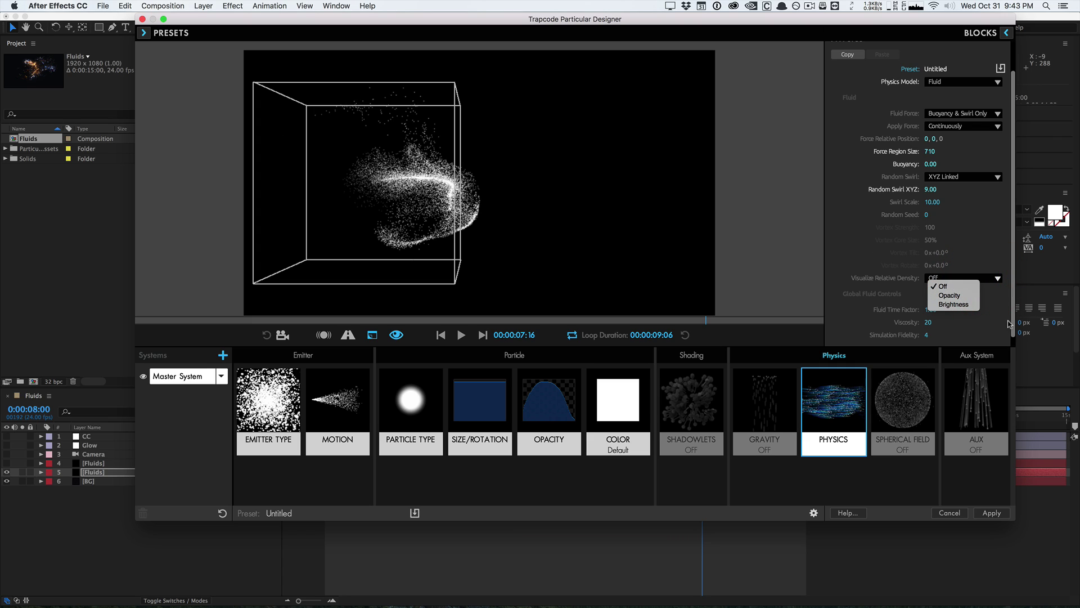
{"action": "left_click", "coordinate": [963, 294]}
{"action": "left_click", "coordinate": [967, 280]}
{"action": "left_click", "coordinate": [966, 304]}
{"action": "left_click", "coordinate": [966, 279]}
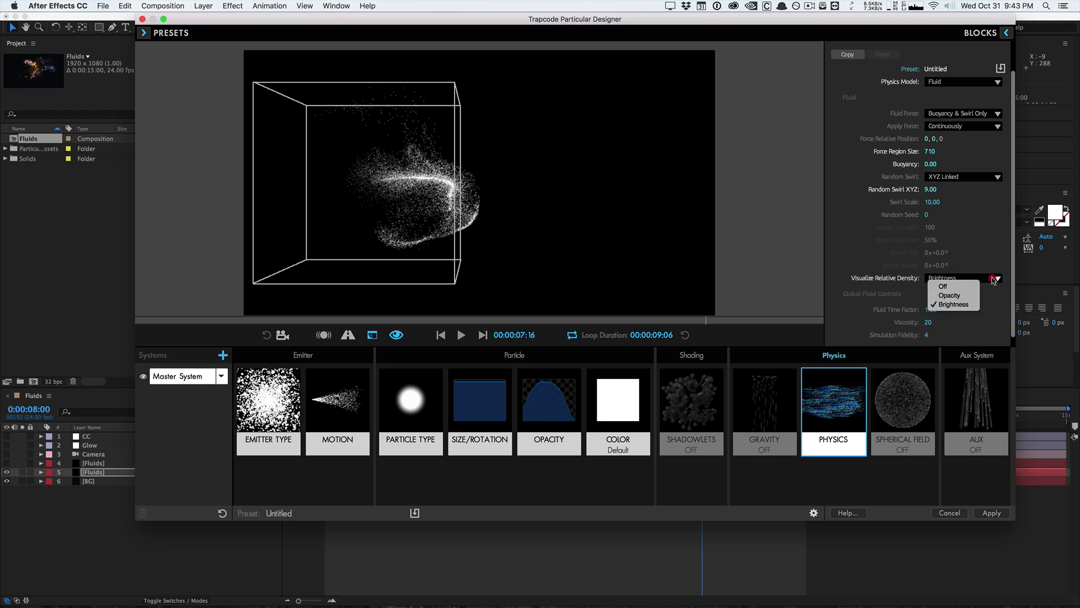
{"action": "left_click", "coordinate": [963, 294]}
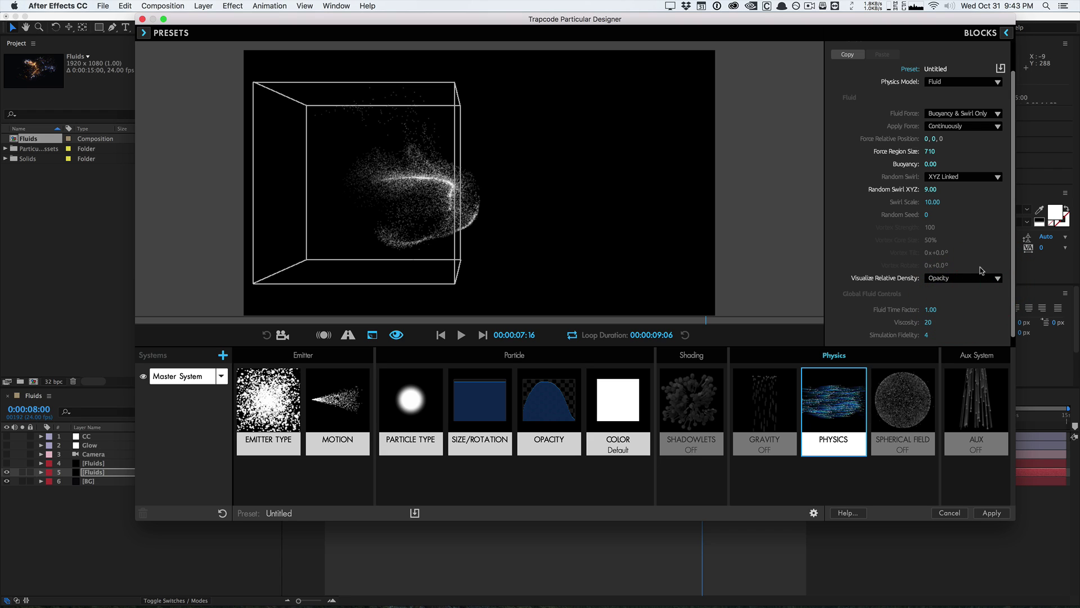
Set the Fluid Time Factor to 2 and play back the simulation
{"action": "scroll", "coordinate": [1014, 257], "scroll_direction": "down", "scroll_amount": 1}
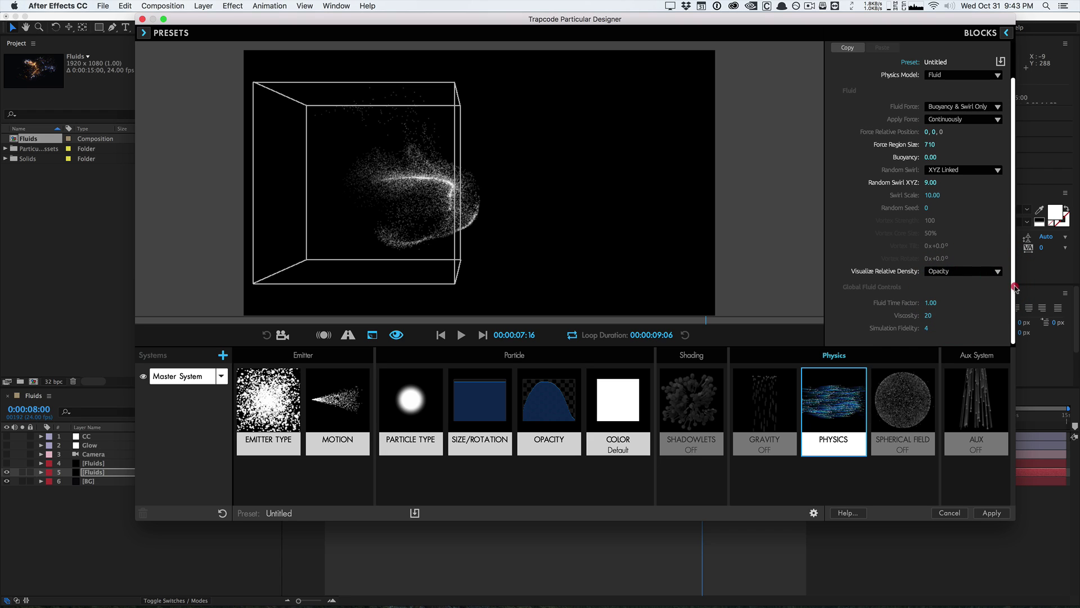
{"action": "left_click", "coordinate": [931, 303]}
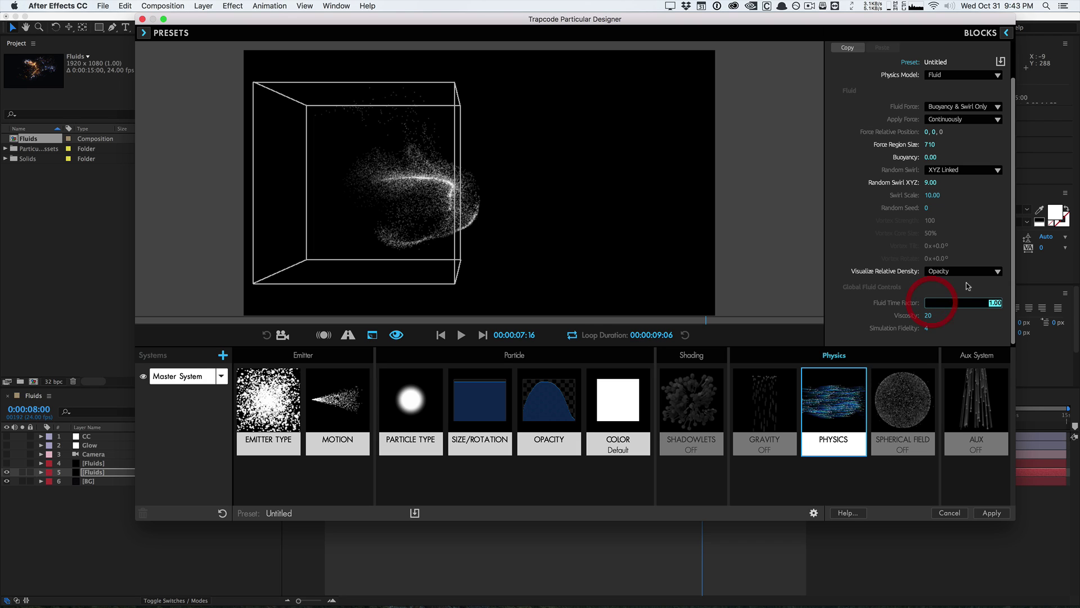
{"action": "left_click", "coordinate": [872, 303]}
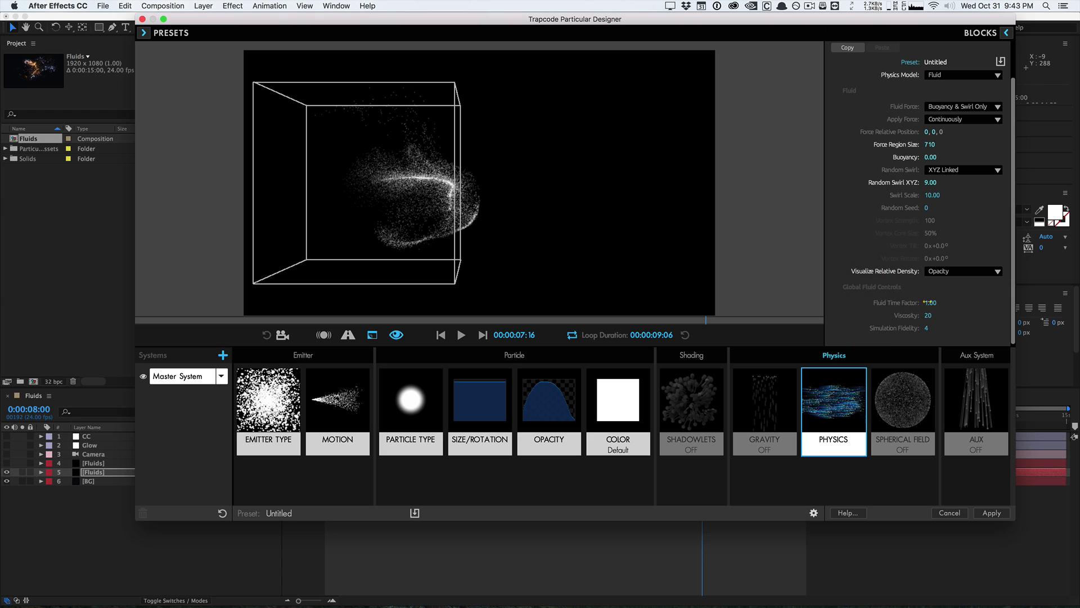
{"action": "left_click", "coordinate": [929, 302]}
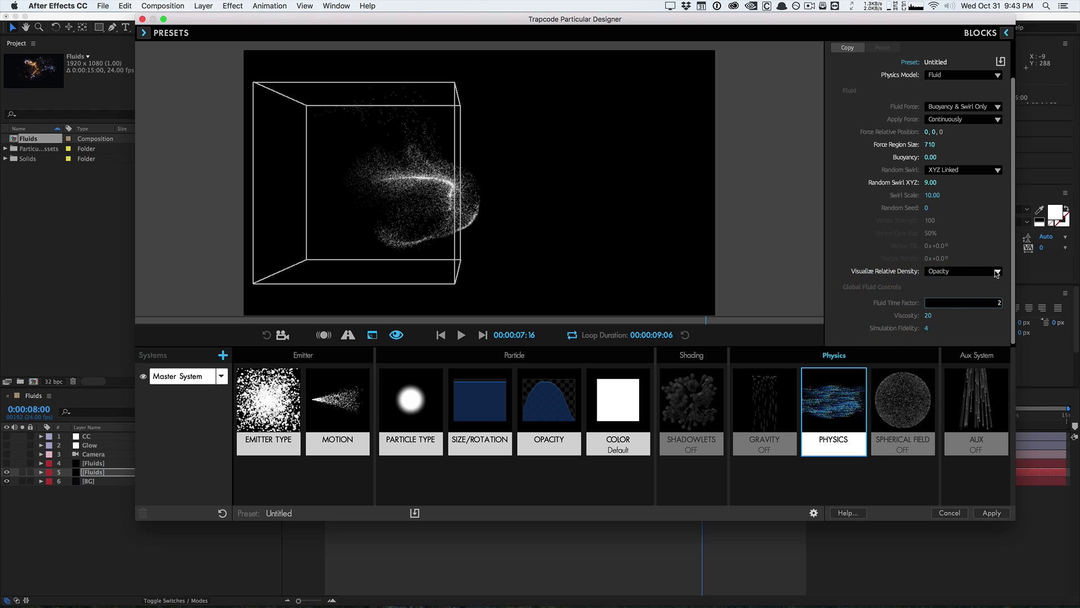
{"action": "left_click", "coordinate": [563, 262]}
{"action": "left_click", "coordinate": [458, 336]}
{"action": "left_click", "coordinate": [459, 336]}
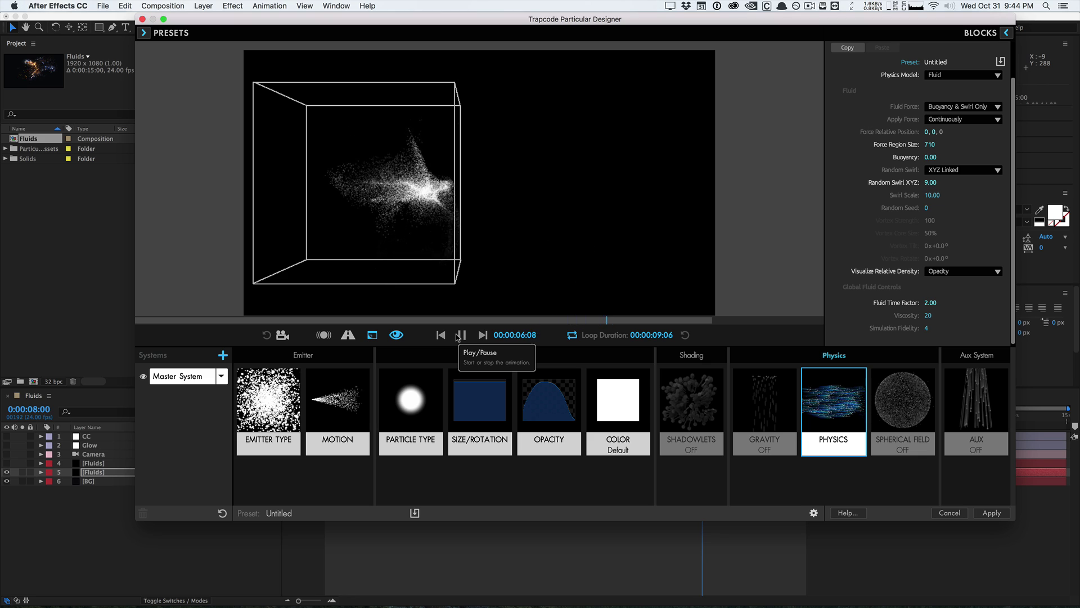
{"action": "left_click", "coordinate": [459, 336]}
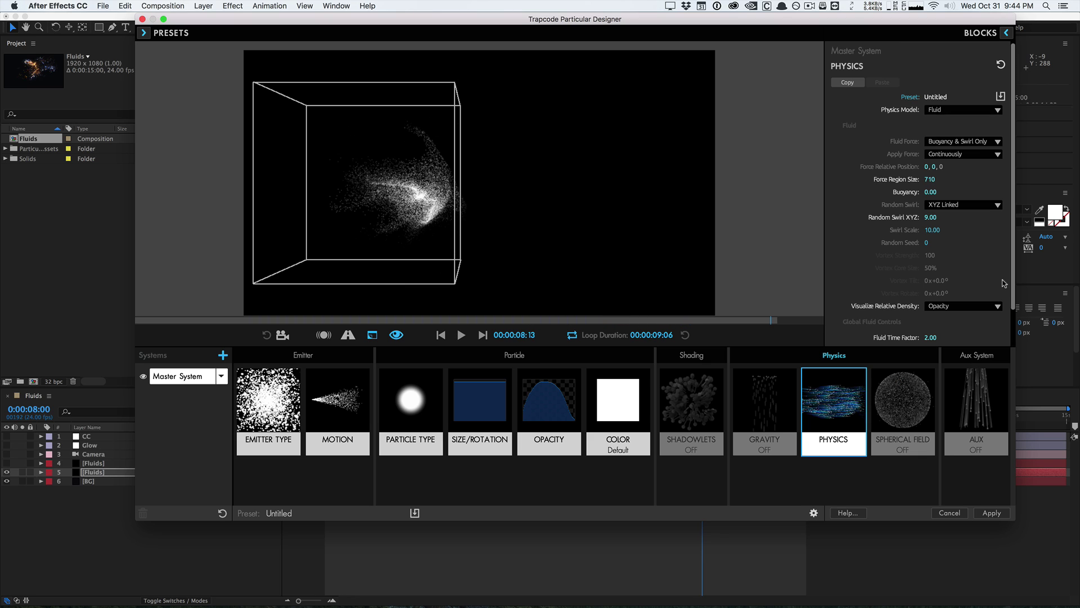
Set the Fluid Time Factor to 0.5 and replay the simulation from the start
{"action": "scroll", "coordinate": [1012, 279], "scroll_direction": "down", "scroll_amount": 2}
{"action": "left_click", "coordinate": [933, 308]}
{"action": "type", "text": ".5"}
{"action": "key", "text": "Return"}
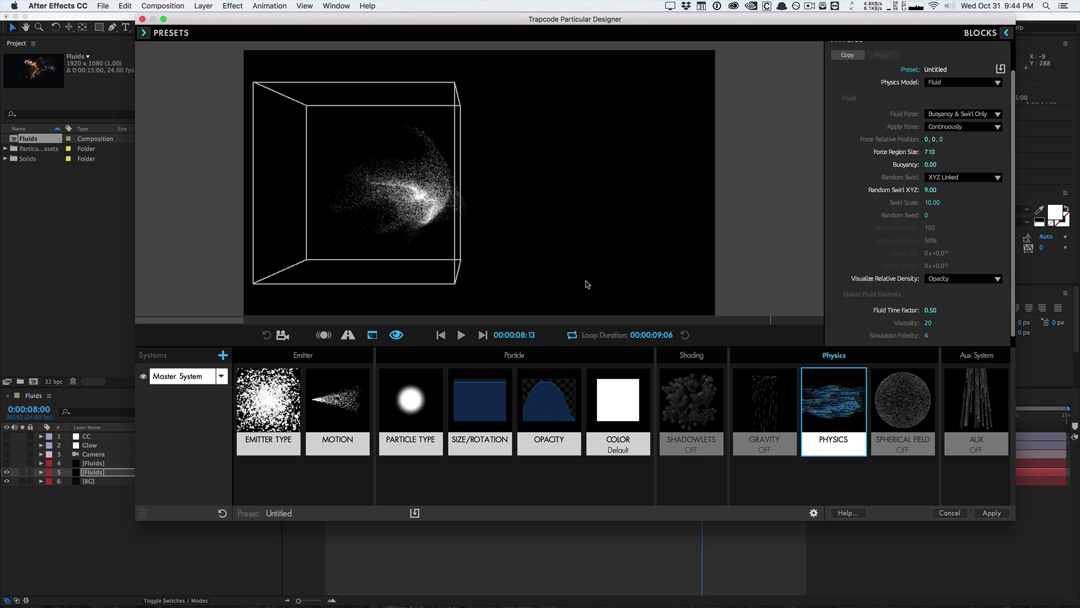
{"action": "left_click", "coordinate": [440, 335]}
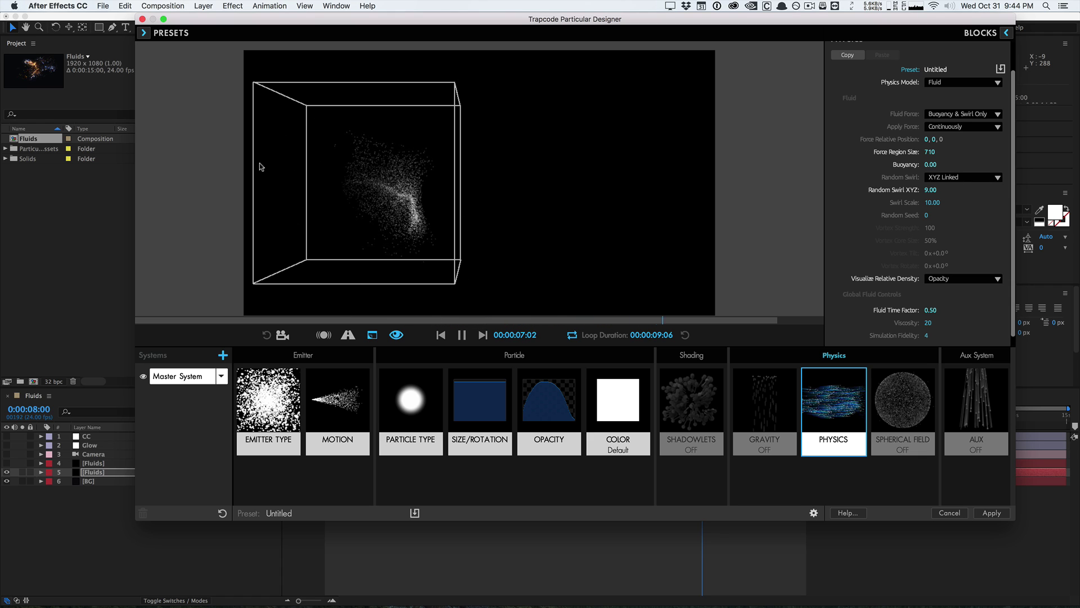
{"action": "left_click", "coordinate": [460, 336]}
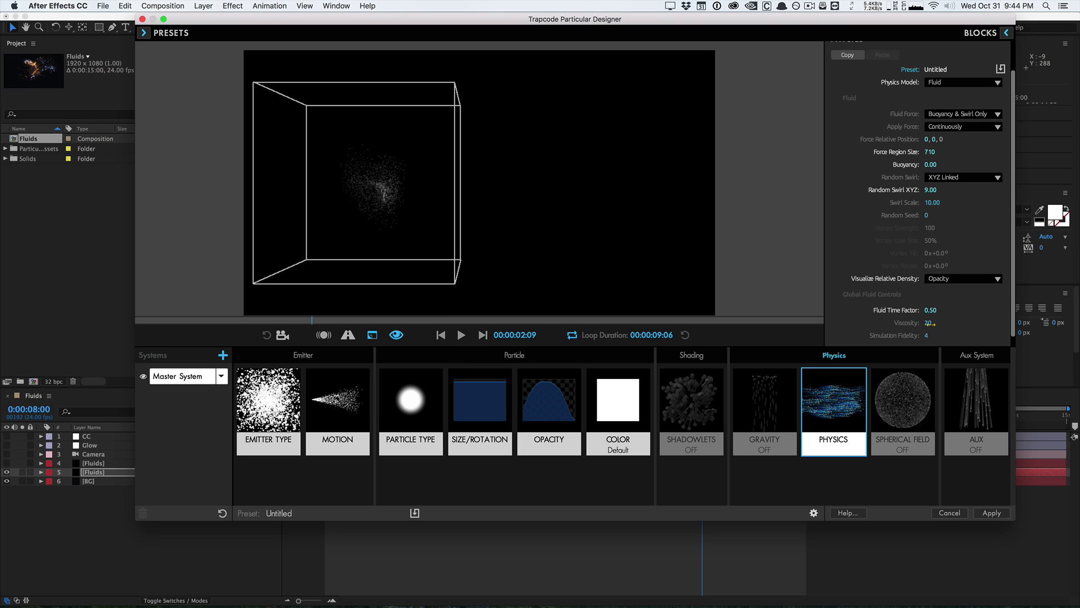
{"action": "left_click", "coordinate": [460, 336]}
Try a fluid Viscosity of 5 in the playing preview, and restore it to 20
{"action": "left_click", "coordinate": [930, 322]}
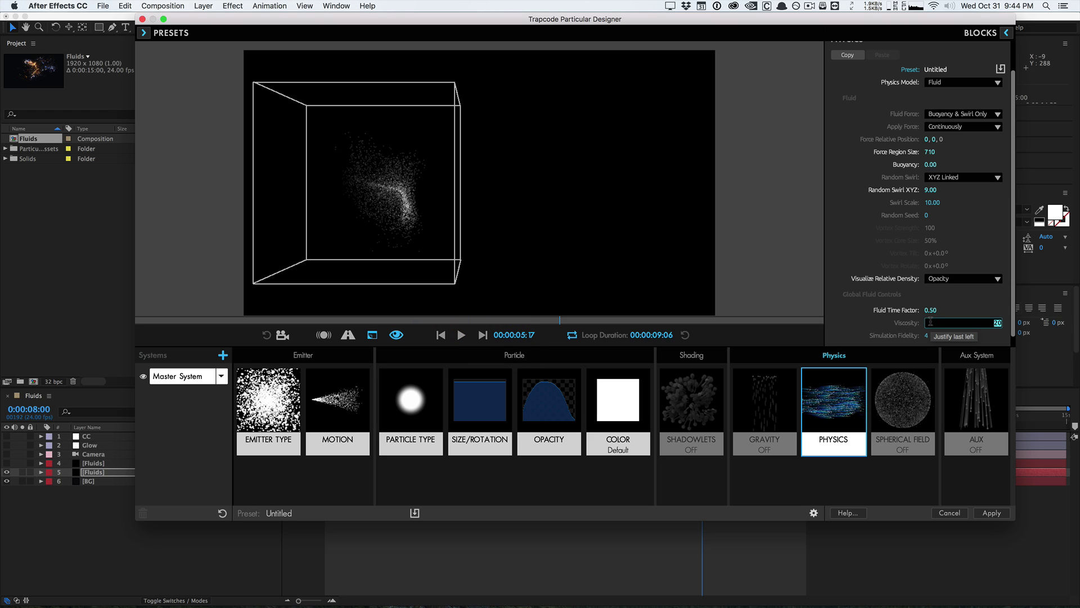
{"action": "key", "text": "Return"}
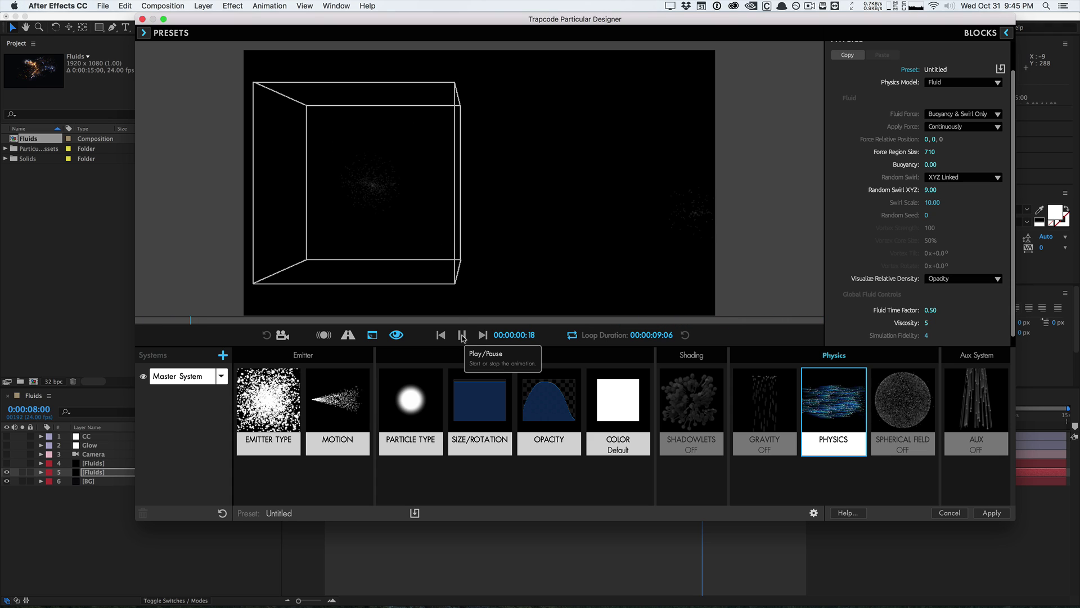
{"action": "left_click", "coordinate": [462, 336]}
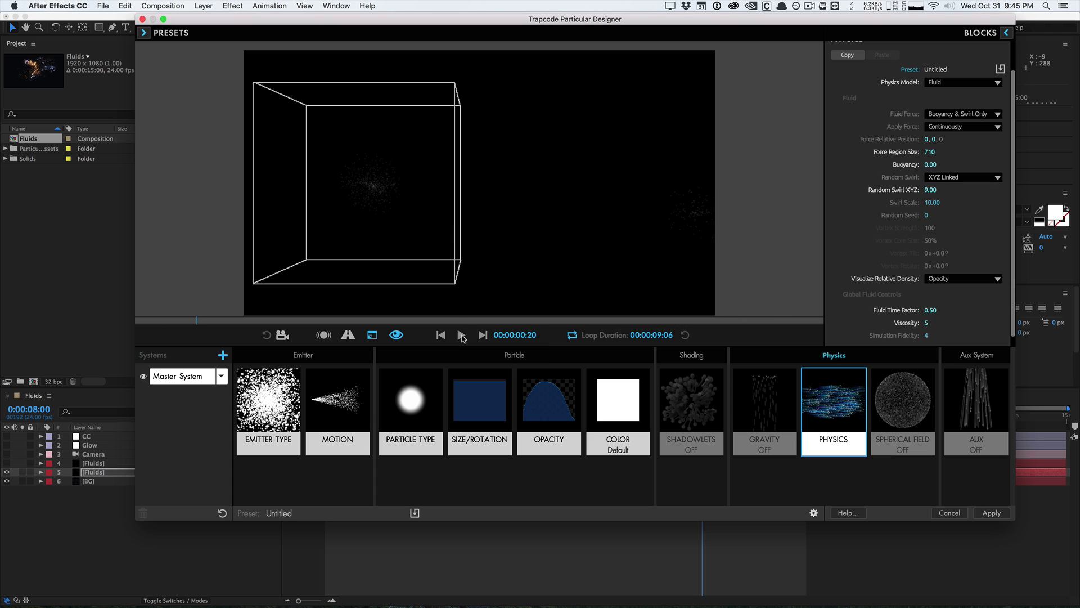
{"action": "left_click", "coordinate": [925, 323]}
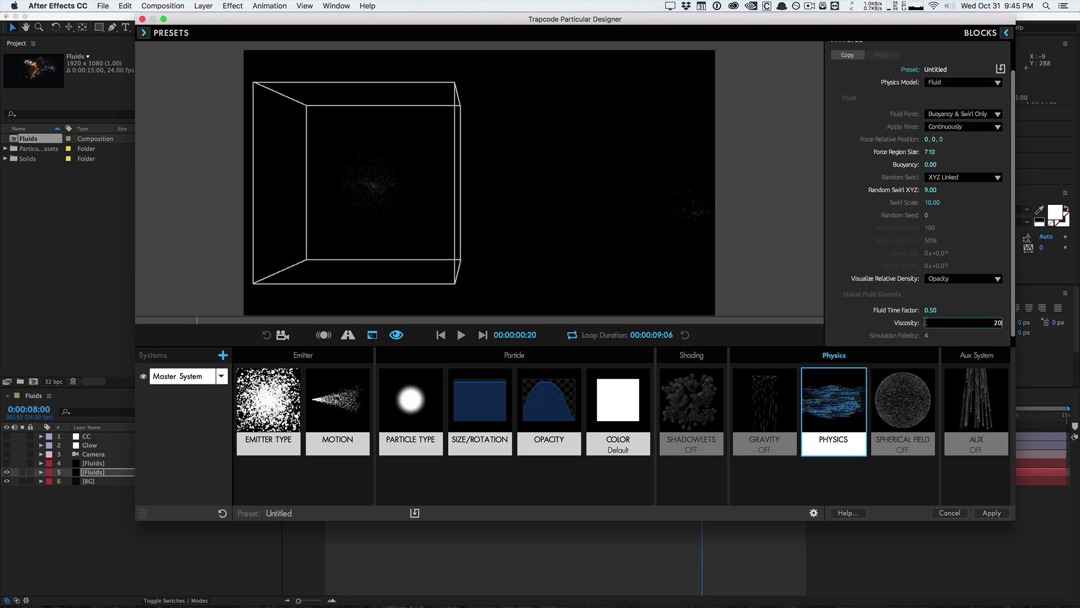
{"action": "key", "text": "Return"}
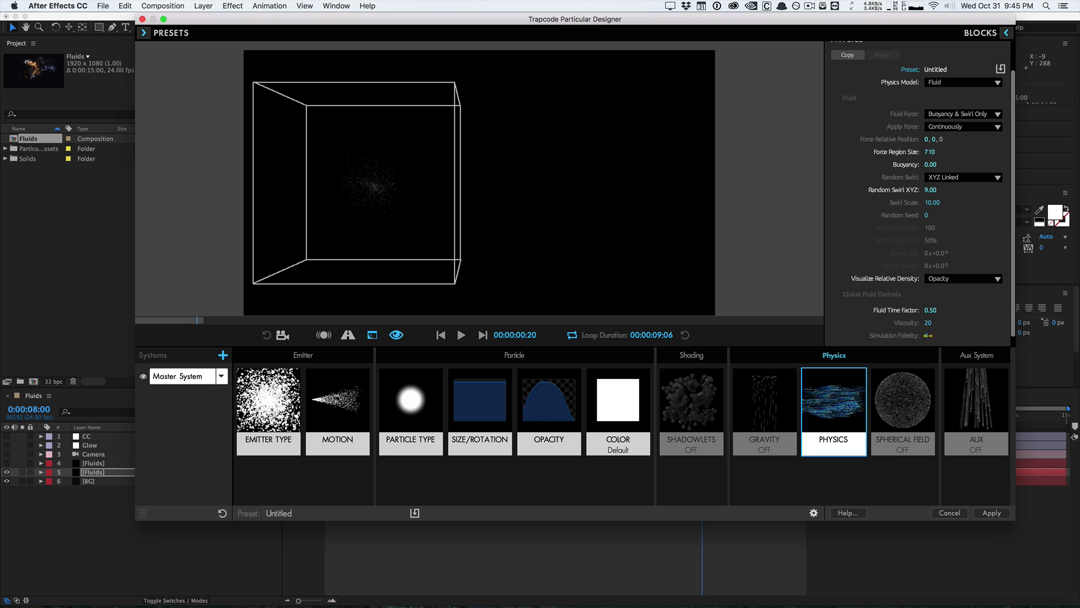
Play the fluid simulation with the current physics settings and stop the preview
{"action": "scroll", "coordinate": [1013, 327], "scroll_direction": "up", "scroll_amount": 3}
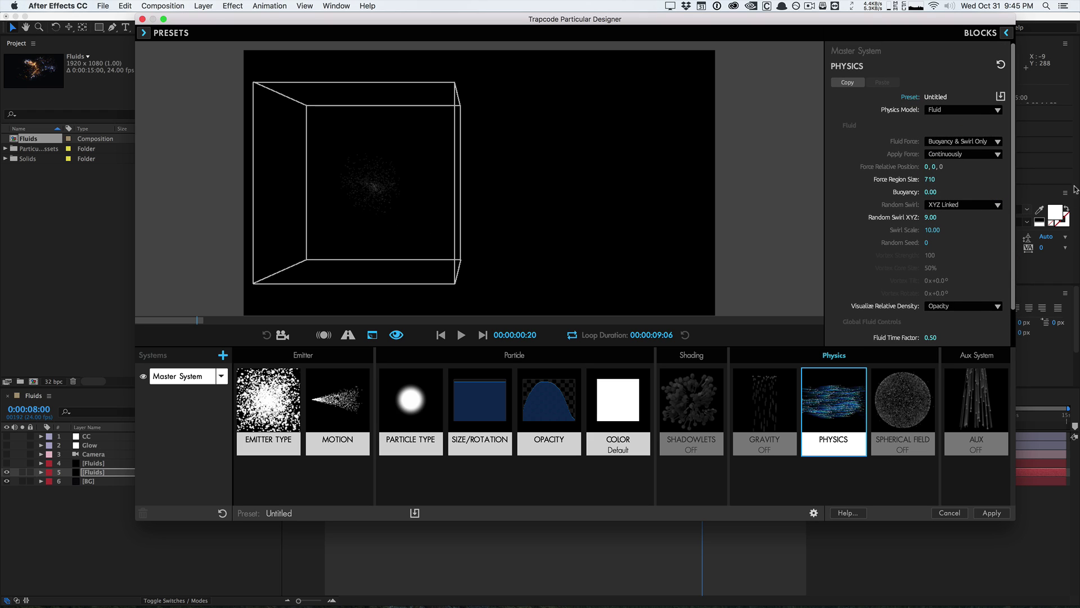
{"action": "left_click", "coordinate": [461, 336]}
{"action": "left_click", "coordinate": [461, 336]}
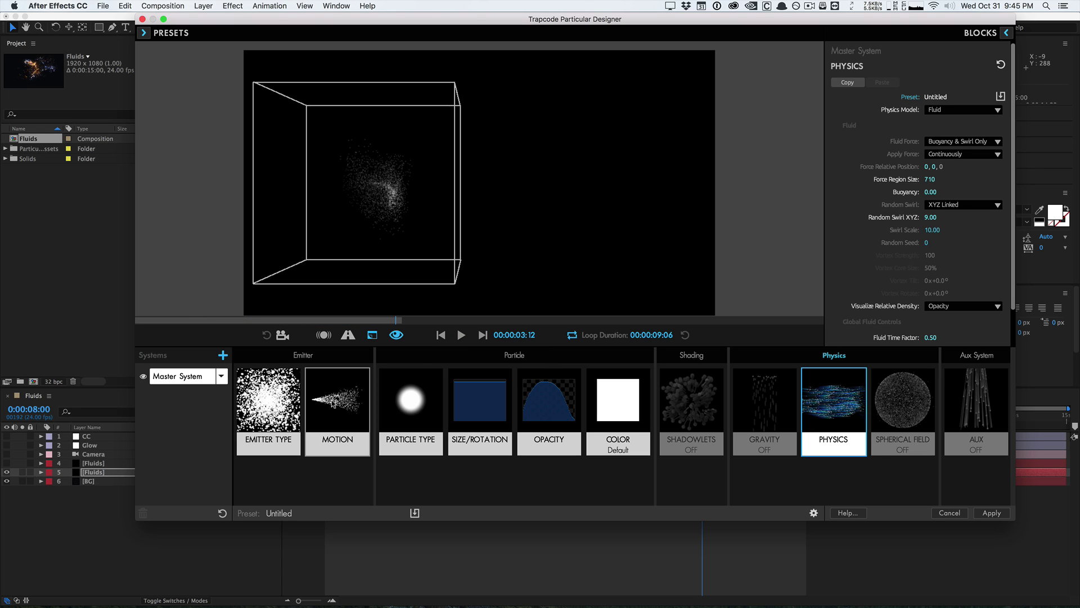
Set the emitter's Particles/sec to 4000, and play the preview before pausing it
{"action": "left_click", "coordinate": [338, 405]}
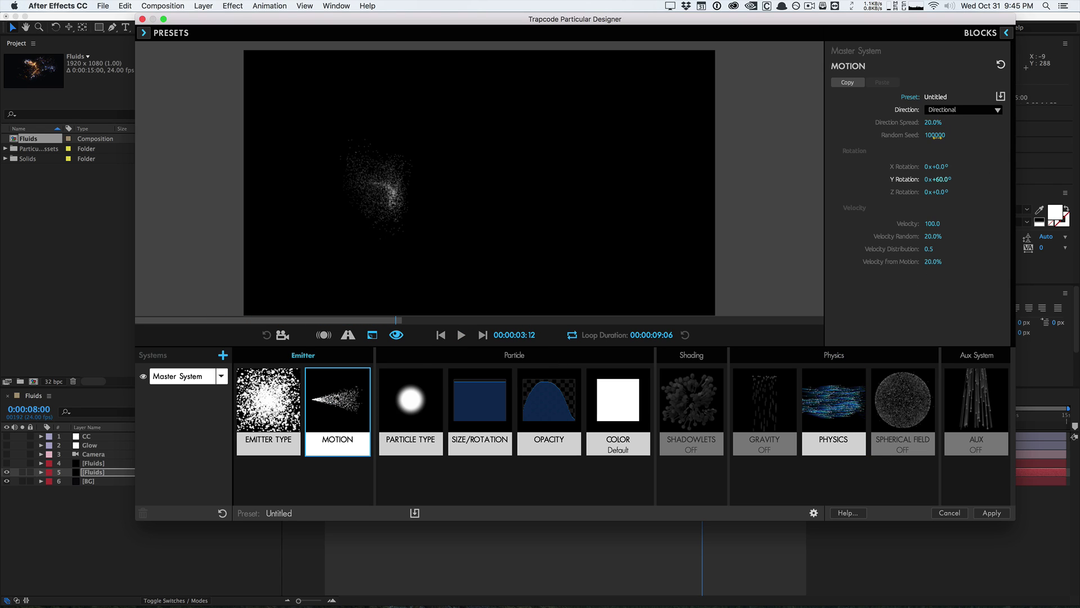
{"action": "left_click", "coordinate": [268, 404]}
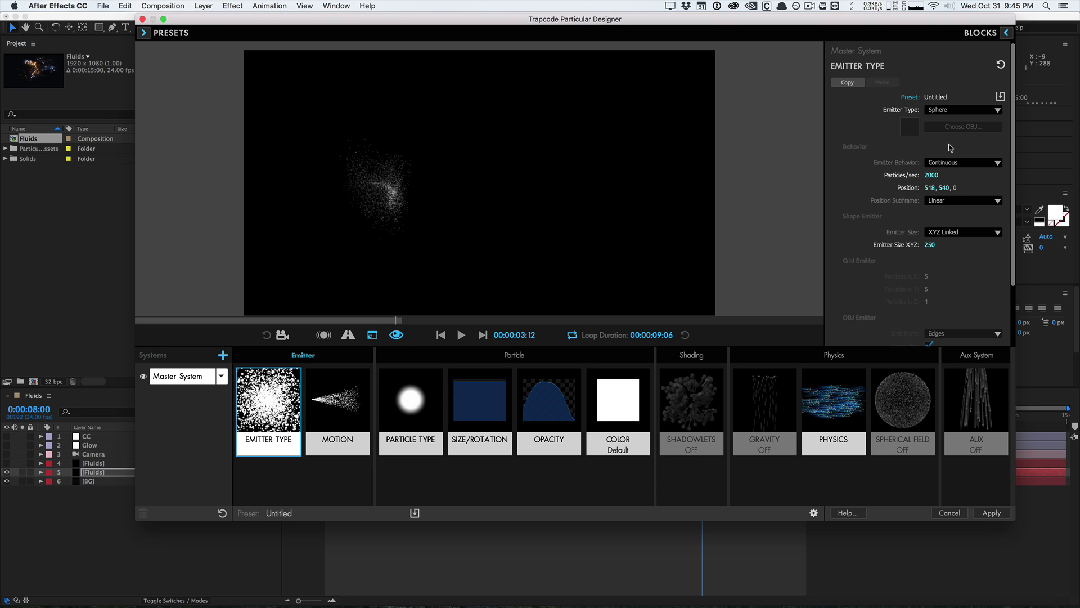
{"action": "left_click", "coordinate": [932, 175]}
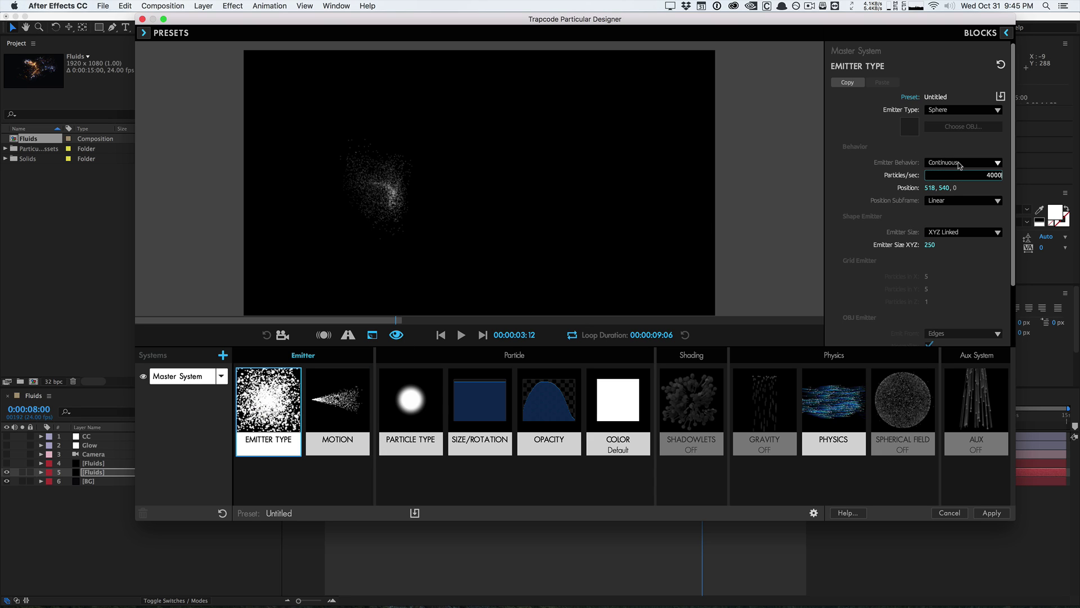
{"action": "key", "text": "Return"}
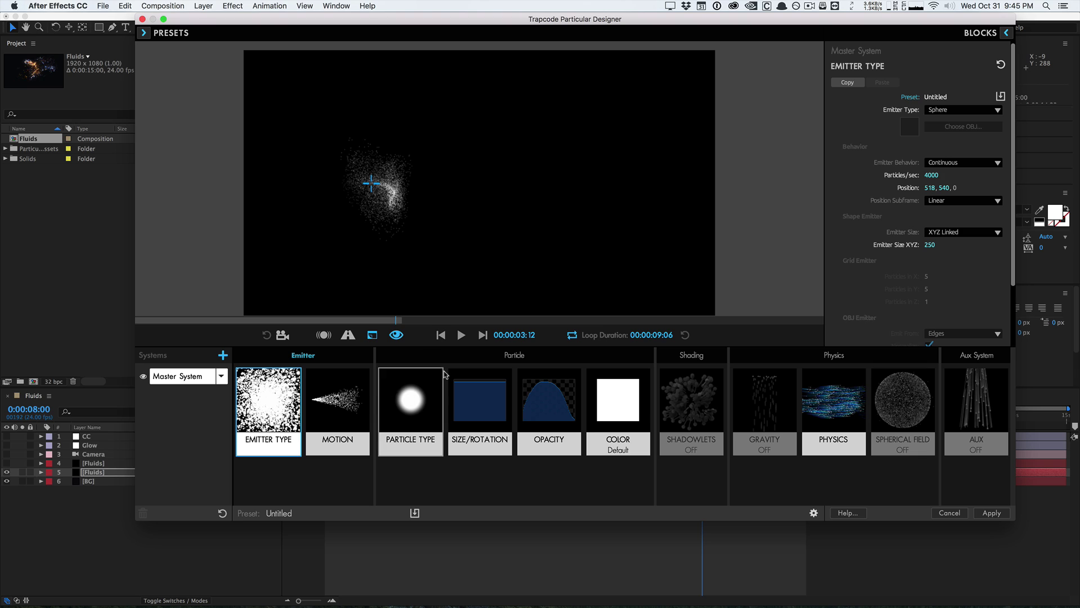
{"action": "left_click", "coordinate": [461, 335]}
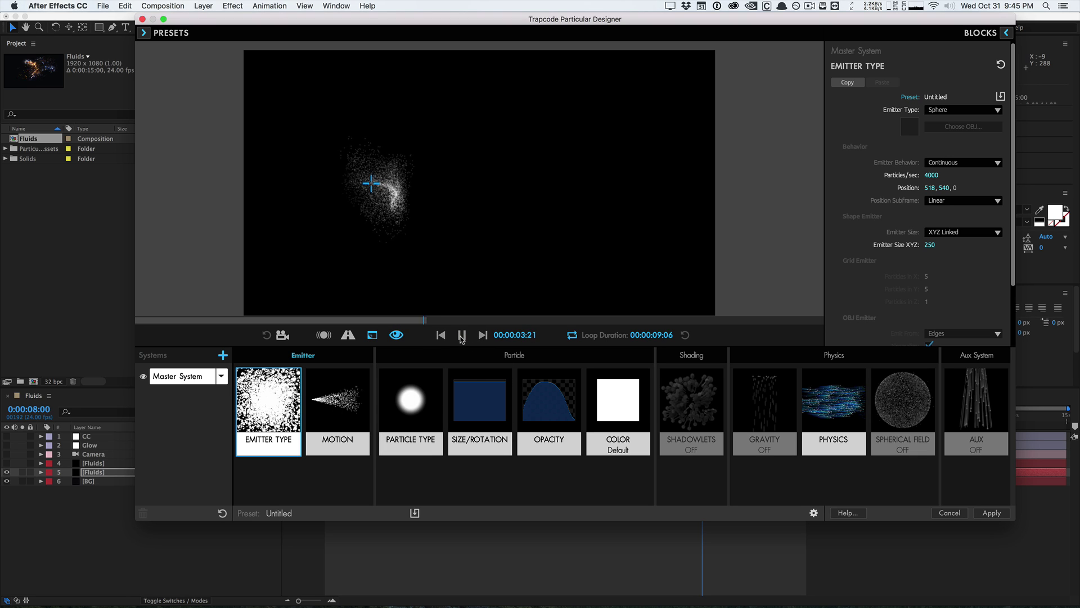
{"action": "left_click", "coordinate": [463, 336]}
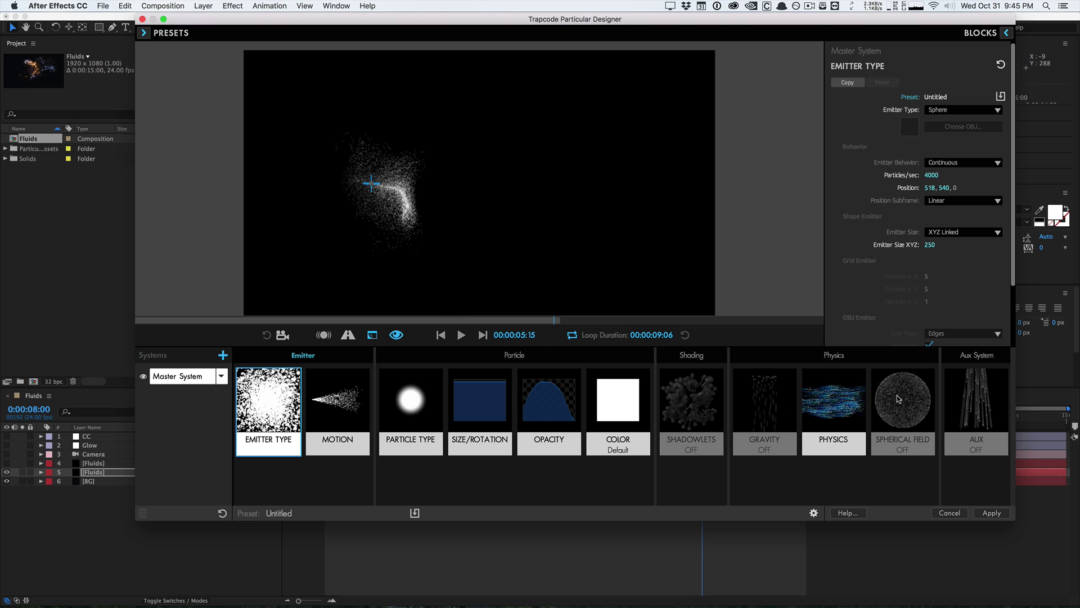
Change the Fluid Force to Vortex Ring and offset its Force Relative Position to 383, 215, 0
{"action": "left_click", "coordinate": [844, 401]}
{"action": "left_click", "coordinate": [979, 144]}
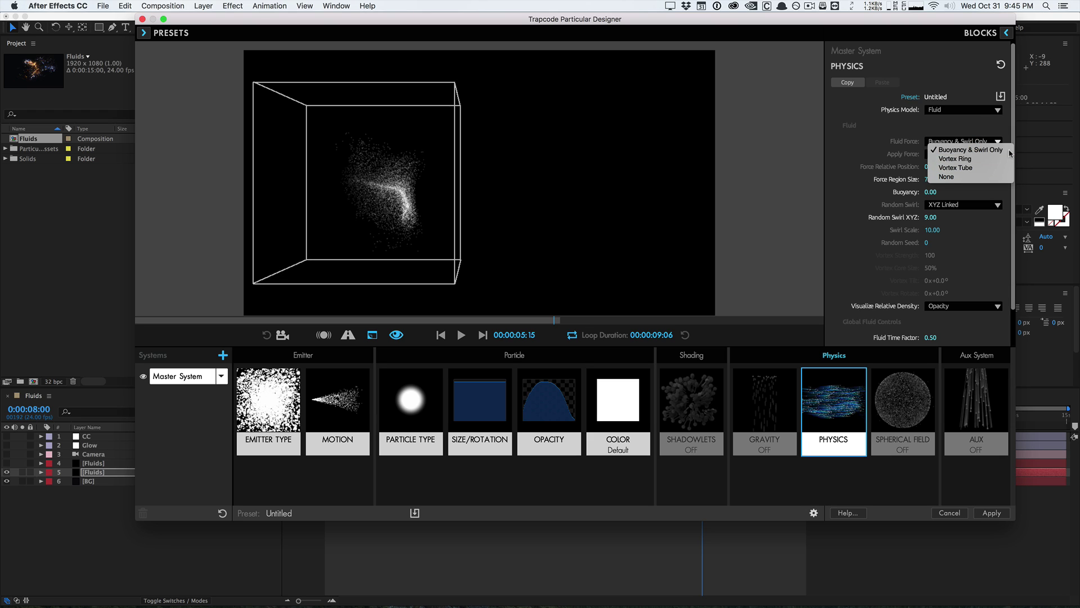
{"action": "left_click", "coordinate": [983, 160]}
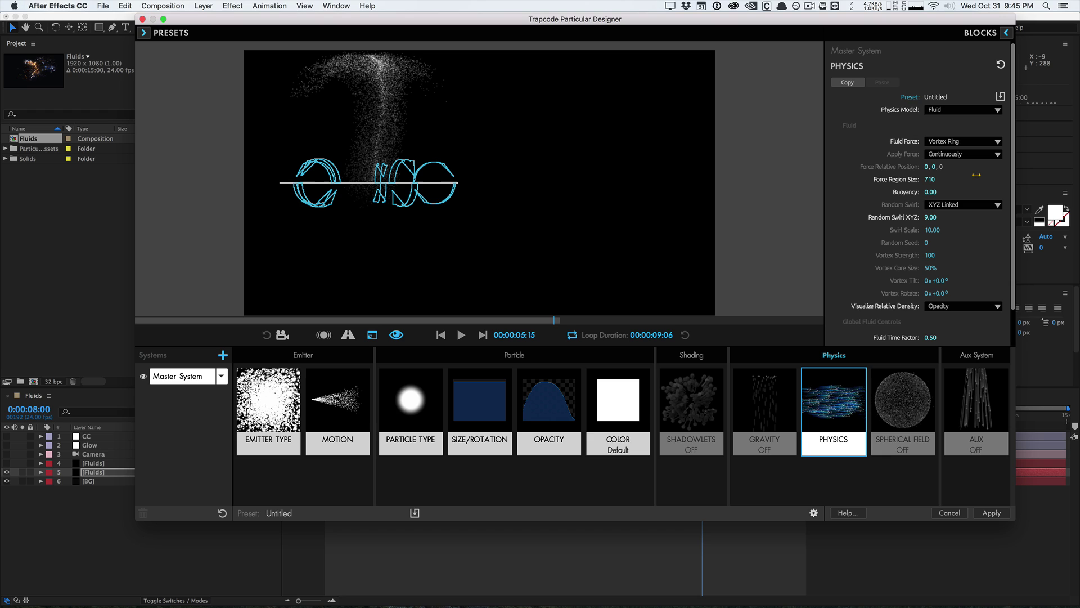
{"action": "left_click_drag", "start_coordinate": [927, 167], "coordinate": [1066, 167]}
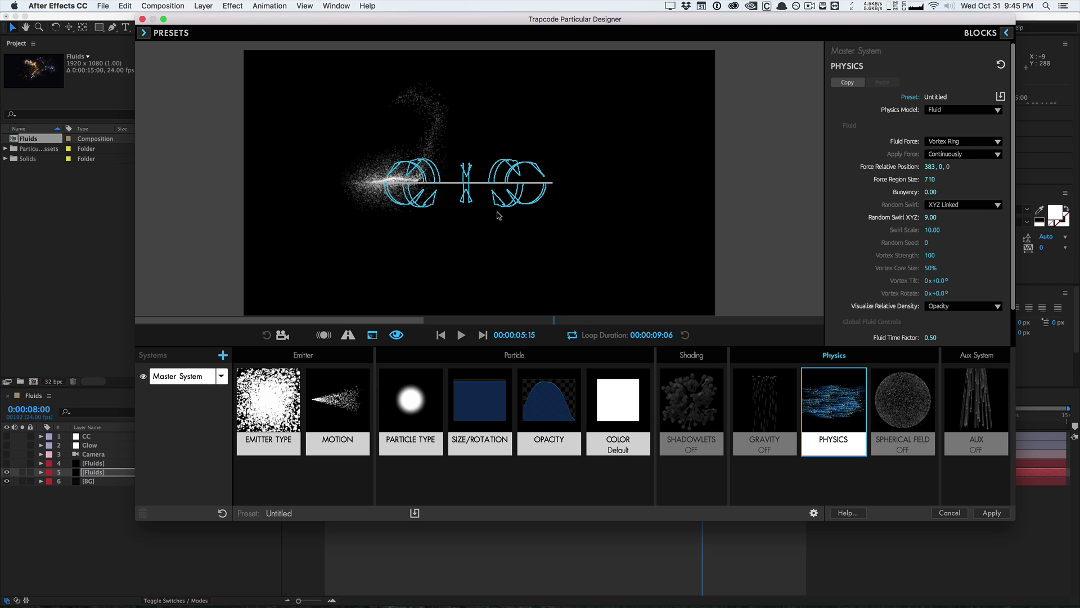
{"action": "left_click_drag", "start_coordinate": [939, 169], "coordinate": [1058, 169]}
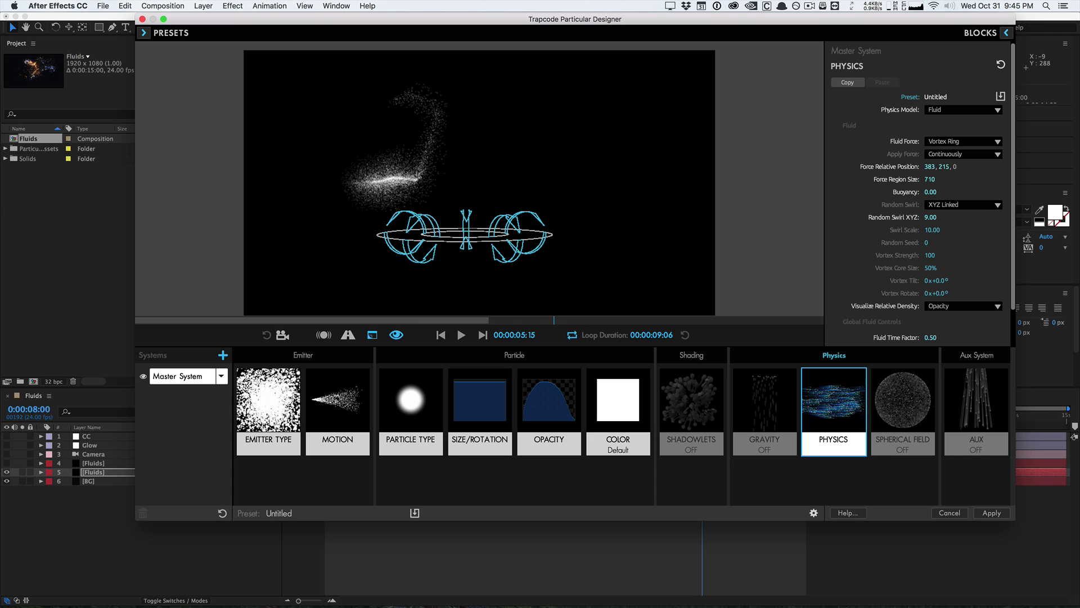
Orbit the preview camera to view the vortex ring from above, and replay the simulation from the start
{"action": "left_click", "coordinate": [282, 335]}
{"action": "left_click_drag", "start_coordinate": [464, 255], "coordinate": [467, 228]}
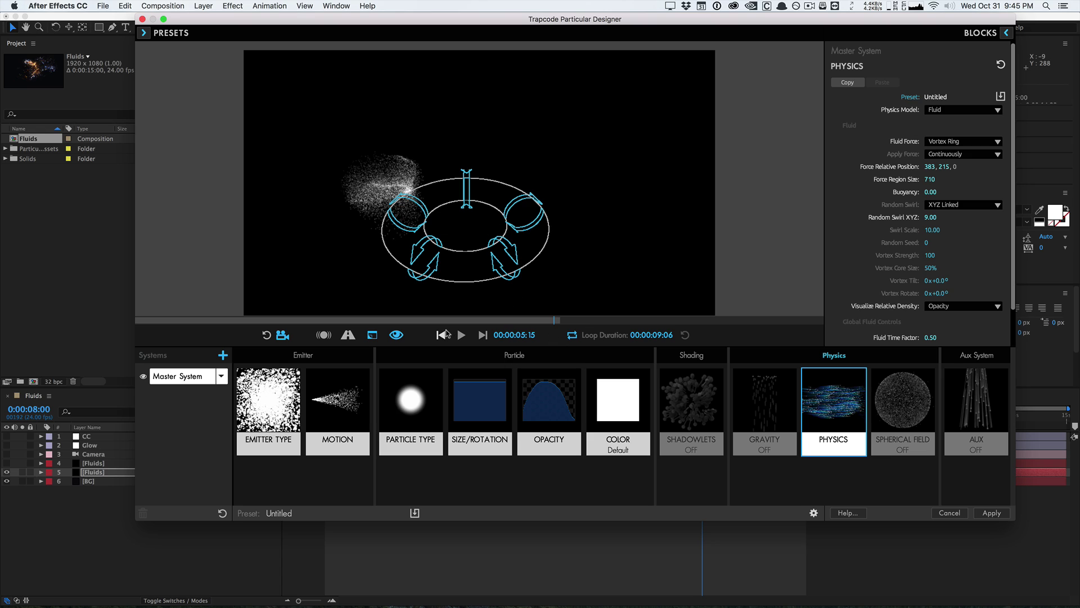
{"action": "left_click", "coordinate": [443, 335]}
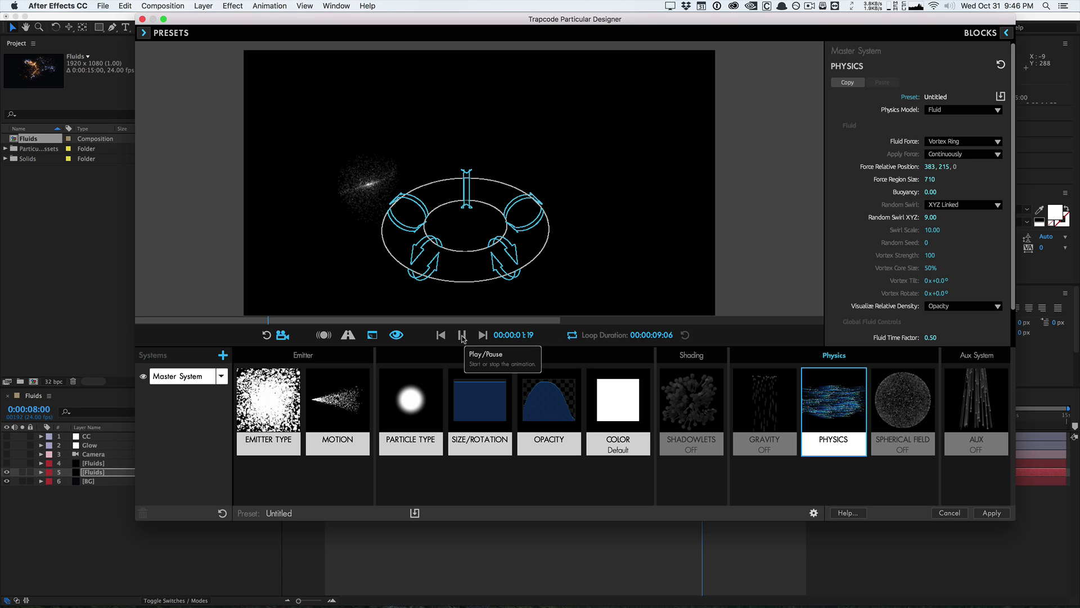
Set the emitter motion's Velocity to 500 while the preview plays
{"action": "left_click", "coordinate": [341, 419]}
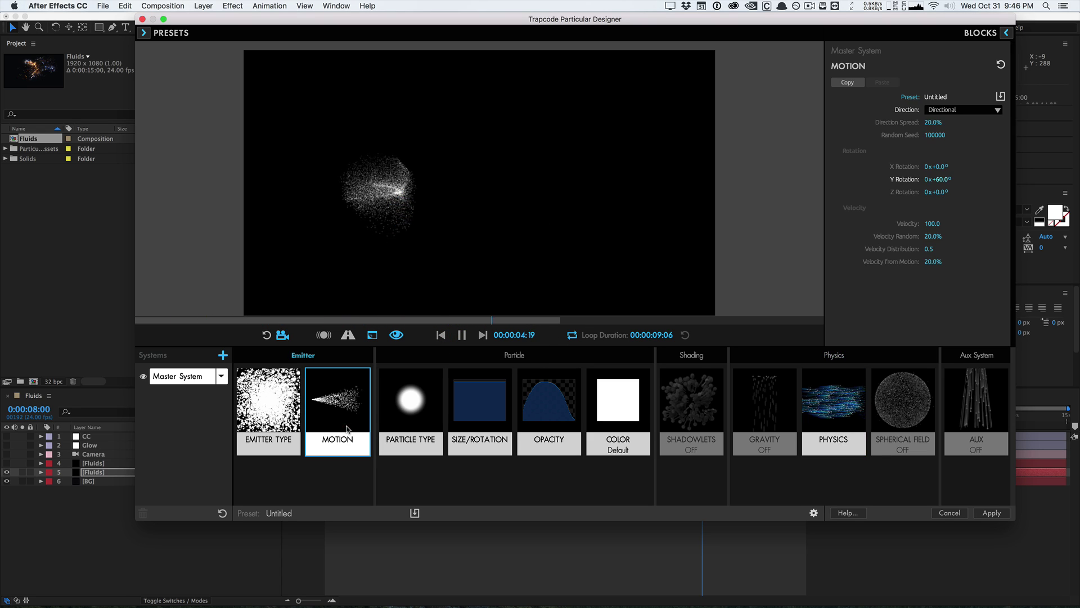
{"action": "left_click", "coordinate": [932, 223]}
{"action": "type", "text": "500"}
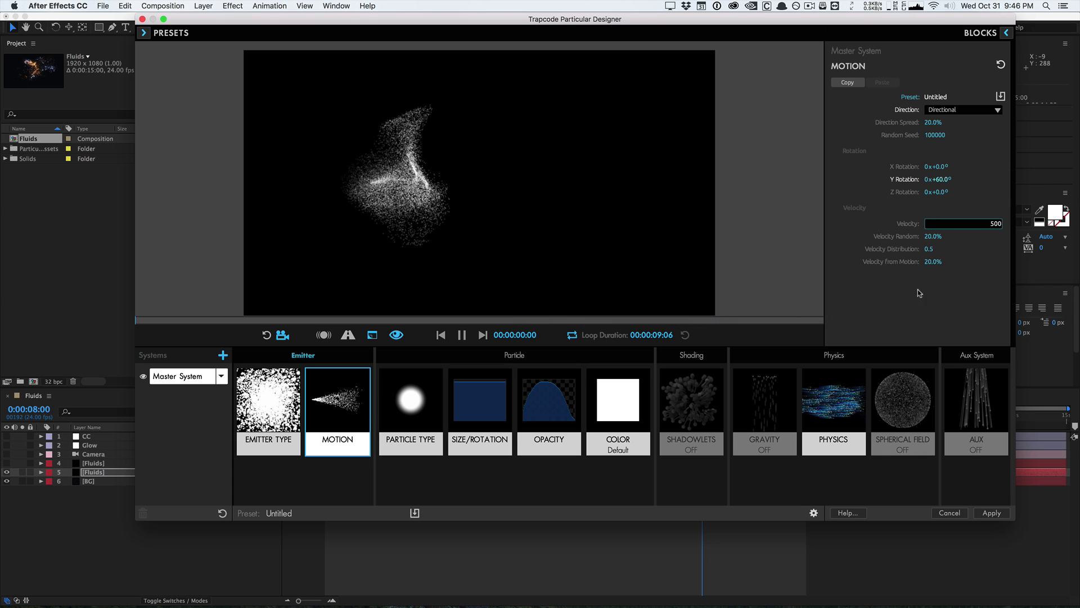
{"action": "key", "text": "Return"}
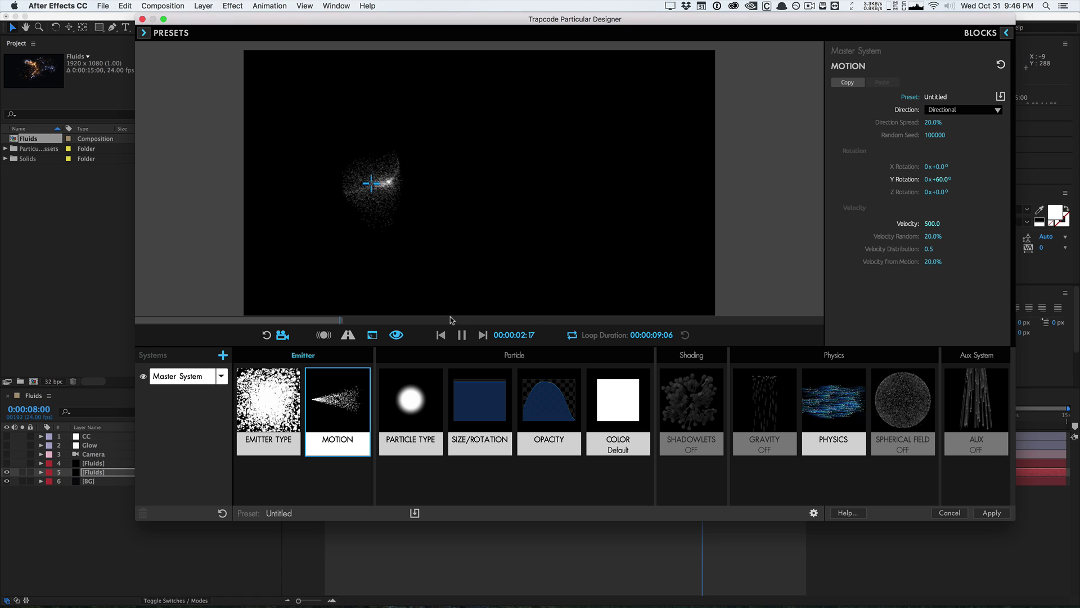
Set the vortex ring's Force Relative Position to 35, 59, 0 and its Vortex Strength to 400
{"action": "left_click", "coordinate": [833, 402]}
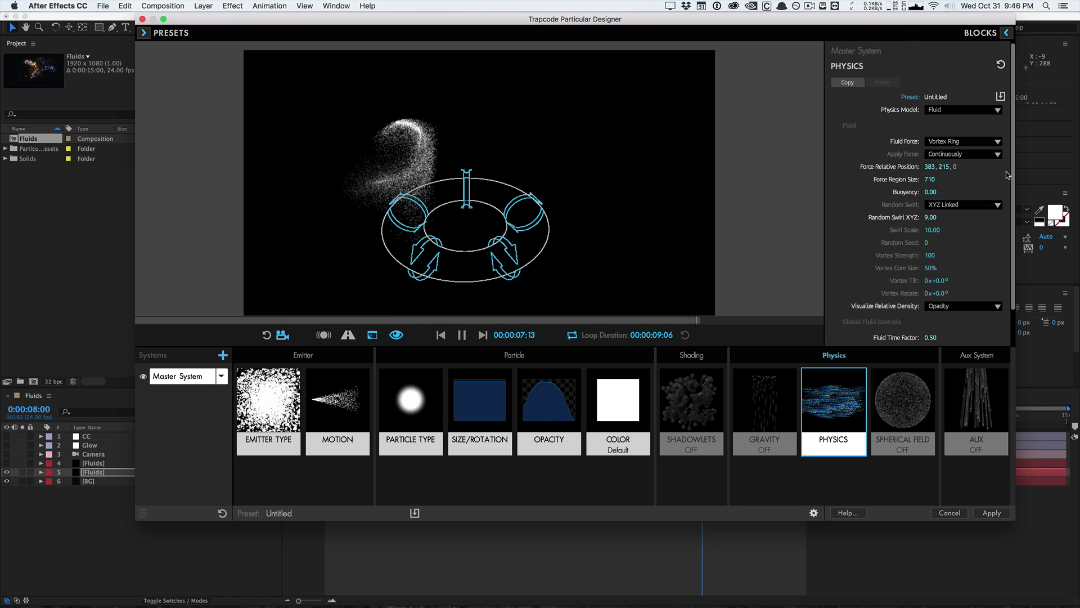
{"action": "left_click_drag", "start_coordinate": [427, 210], "coordinate": [366, 179]}
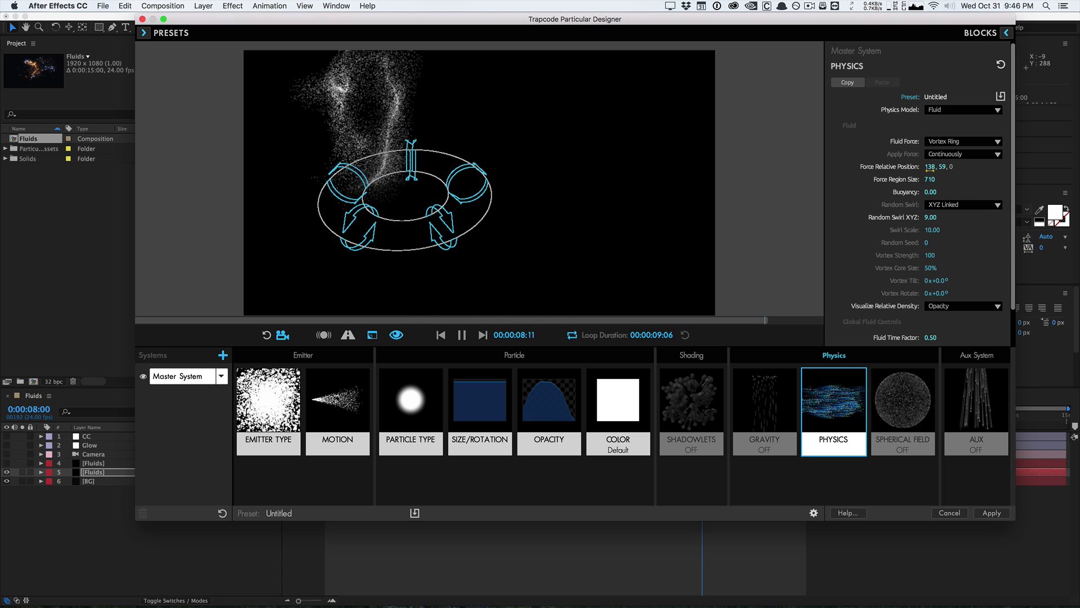
{"action": "left_click_drag", "start_coordinate": [929, 167], "coordinate": [931, 167]}
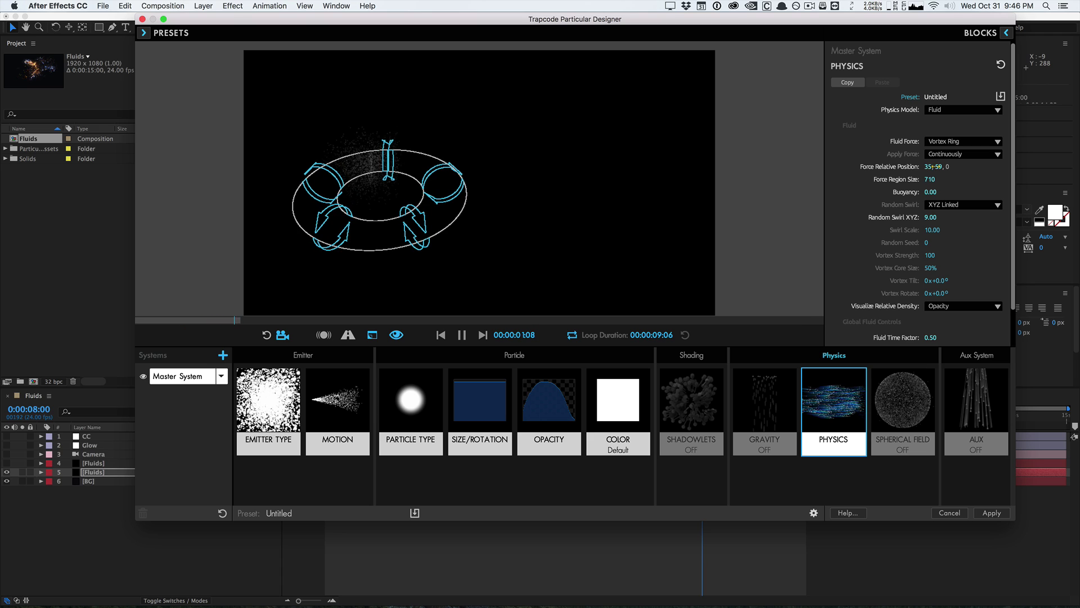
{"action": "left_click_drag", "start_coordinate": [461, 184], "coordinate": [549, 203]}
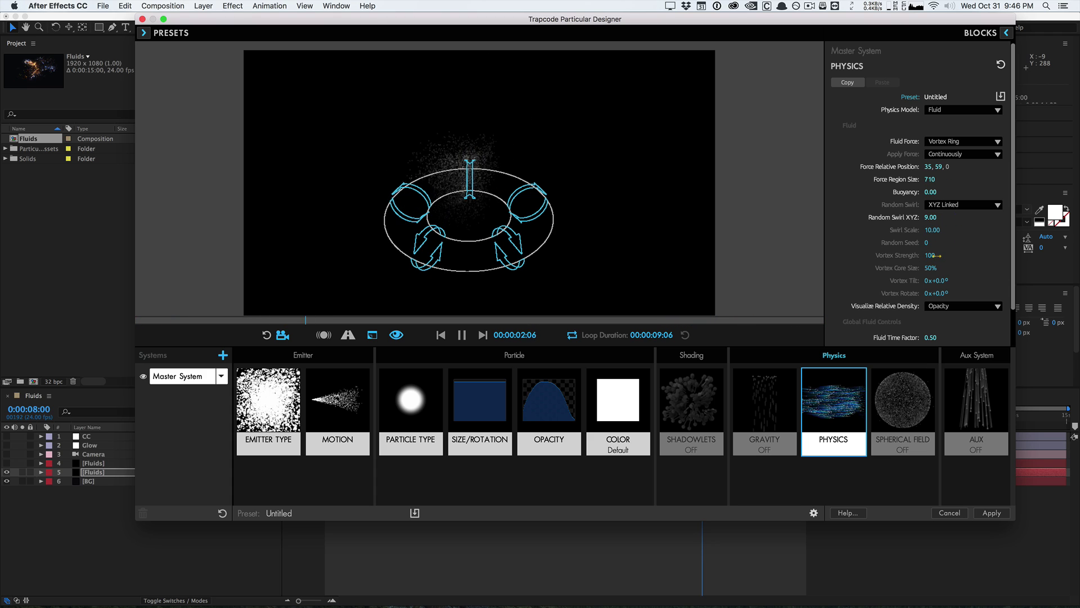
{"action": "left_click_drag", "start_coordinate": [931, 255], "coordinate": [959, 255]}
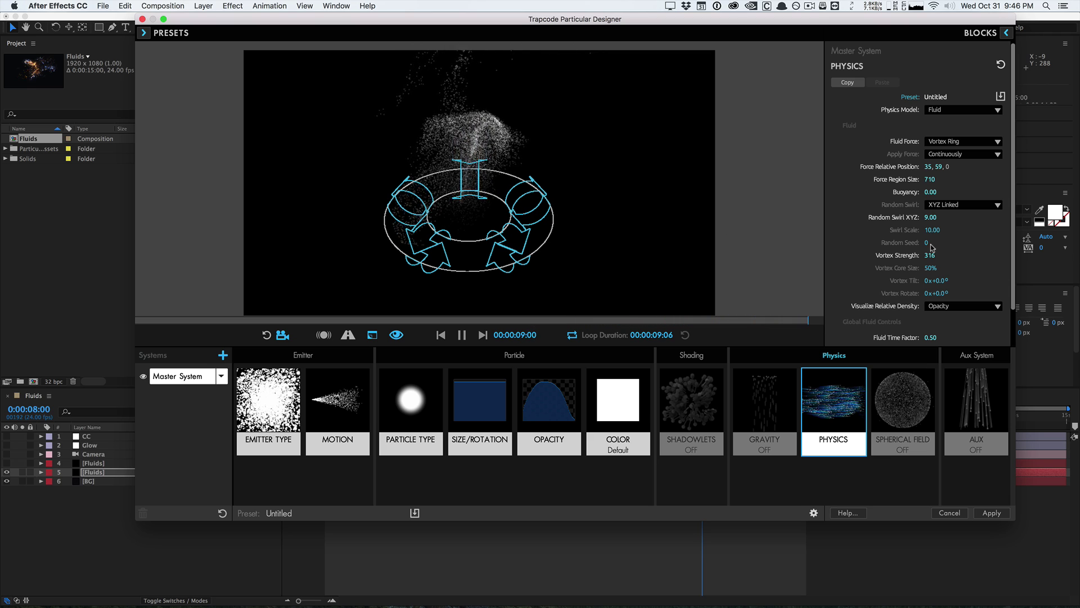
{"action": "left_click_drag", "start_coordinate": [930, 255], "coordinate": [450, 241]}
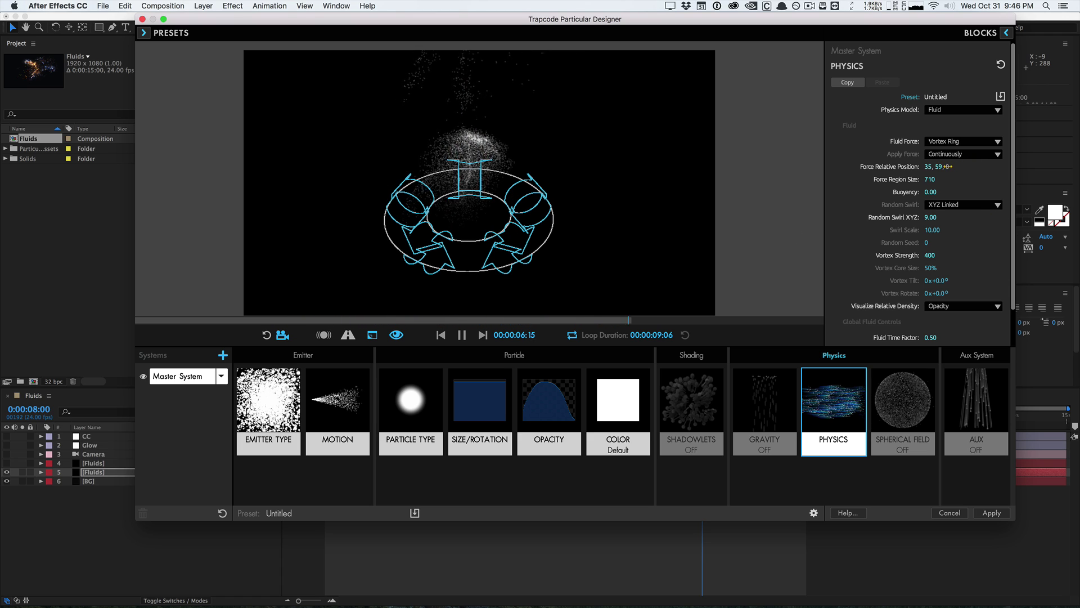
Set the vortex ring's Force Relative Position to 84, 108, 233 and its Vortex Core Size to 24%
{"action": "left_click_drag", "start_coordinate": [939, 166], "coordinate": [984, 166]}
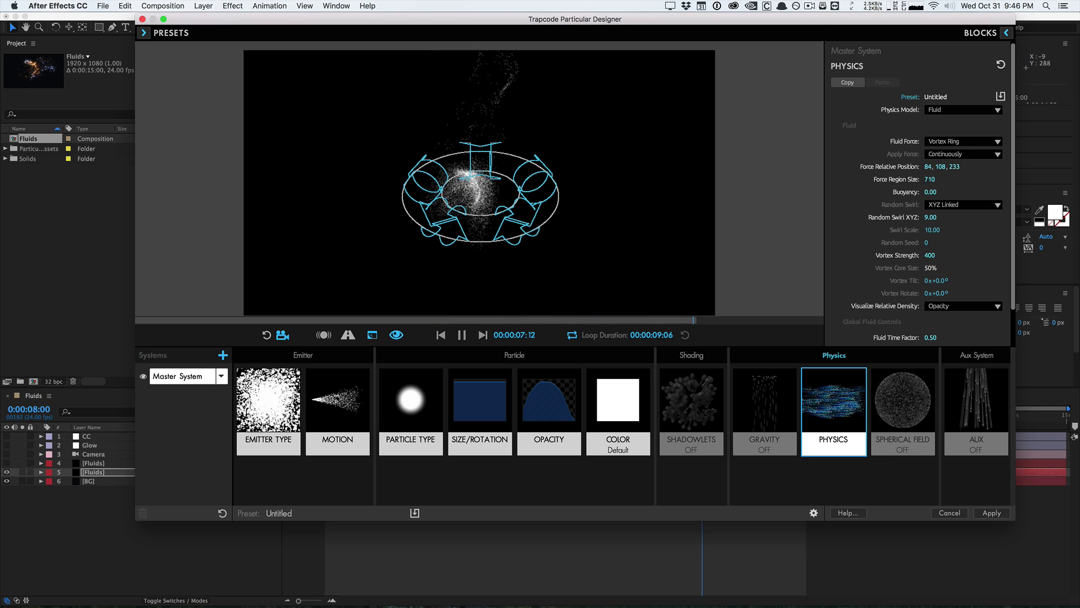
{"action": "left_click_drag", "start_coordinate": [930, 267], "coordinate": [915, 268]}
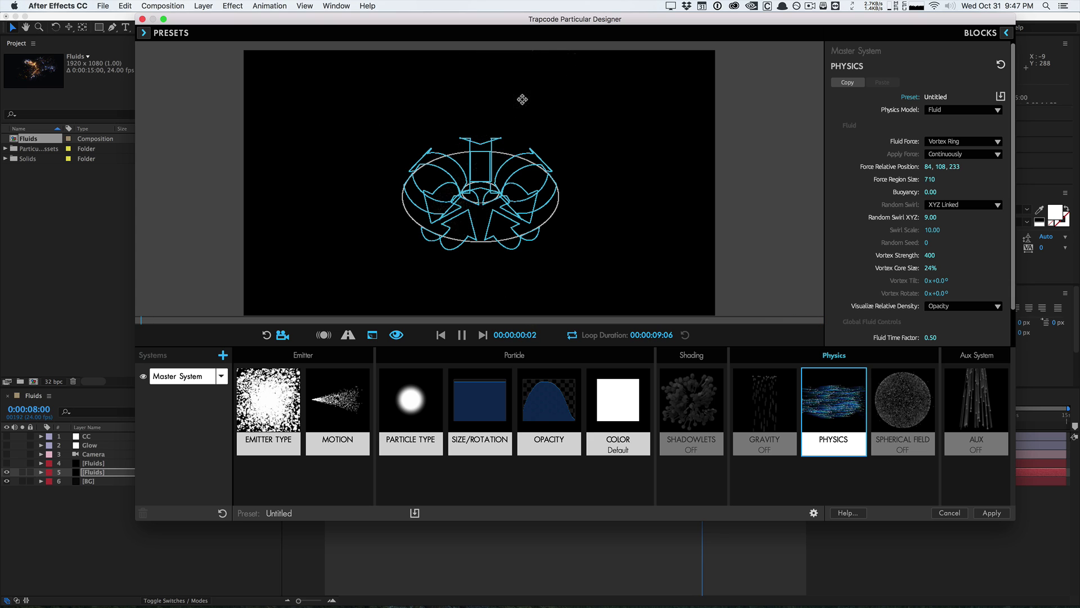
Pause the preview and rotate the vortex ring with a Vortex Tilt of 55° and Vortex Rotate of 19°
{"action": "left_click_drag", "start_coordinate": [528, 144], "coordinate": [531, 220]}
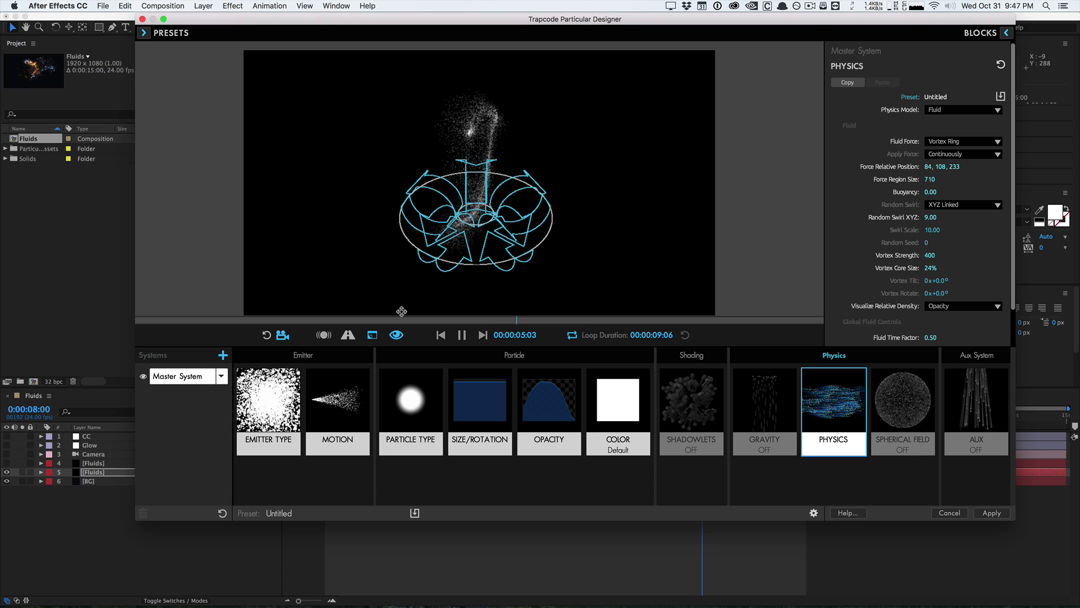
{"action": "left_click", "coordinate": [461, 336]}
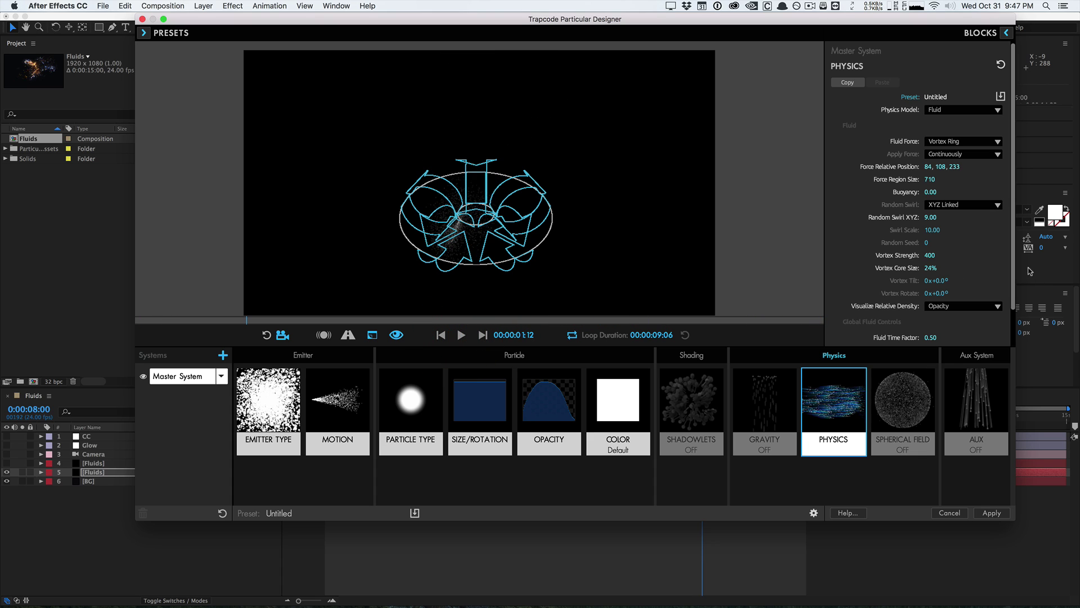
{"action": "left_click_drag", "start_coordinate": [938, 280], "coordinate": [942, 294]}
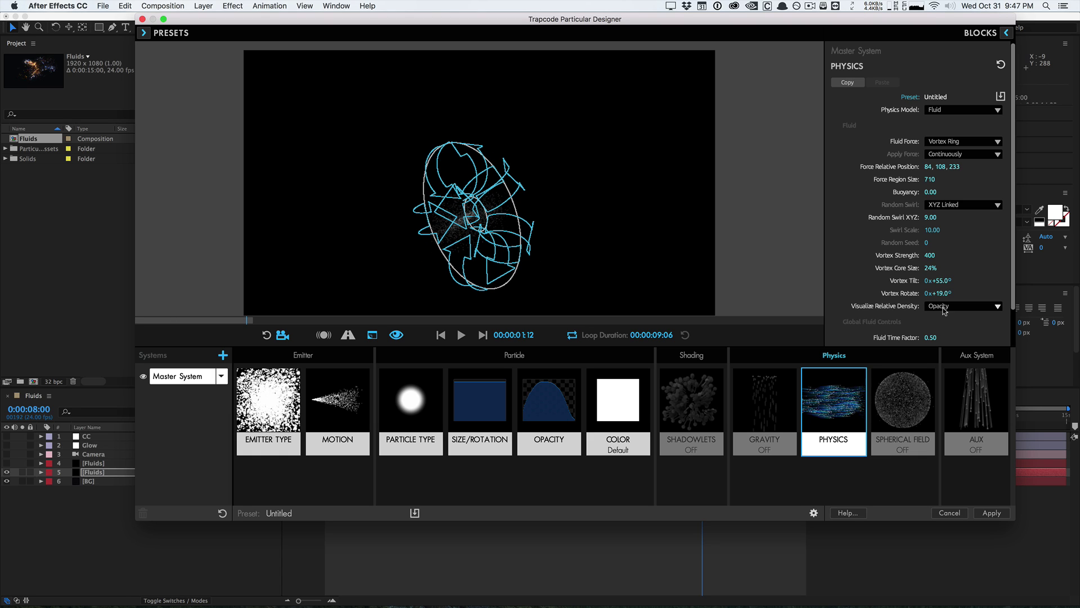
Set the Fluid Time Factor to 1 and play the simulation with the tilted vortex ring
{"action": "left_click", "coordinate": [933, 337]}
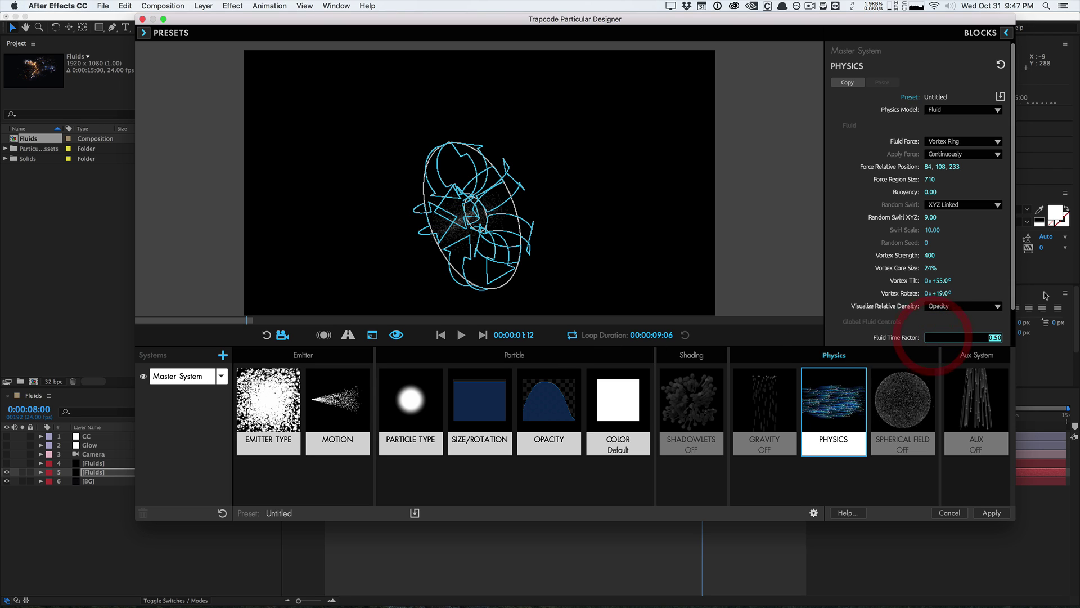
{"action": "type", "text": "1"}
{"action": "key", "text": "Return"}
{"action": "left_click", "coordinate": [459, 336]}
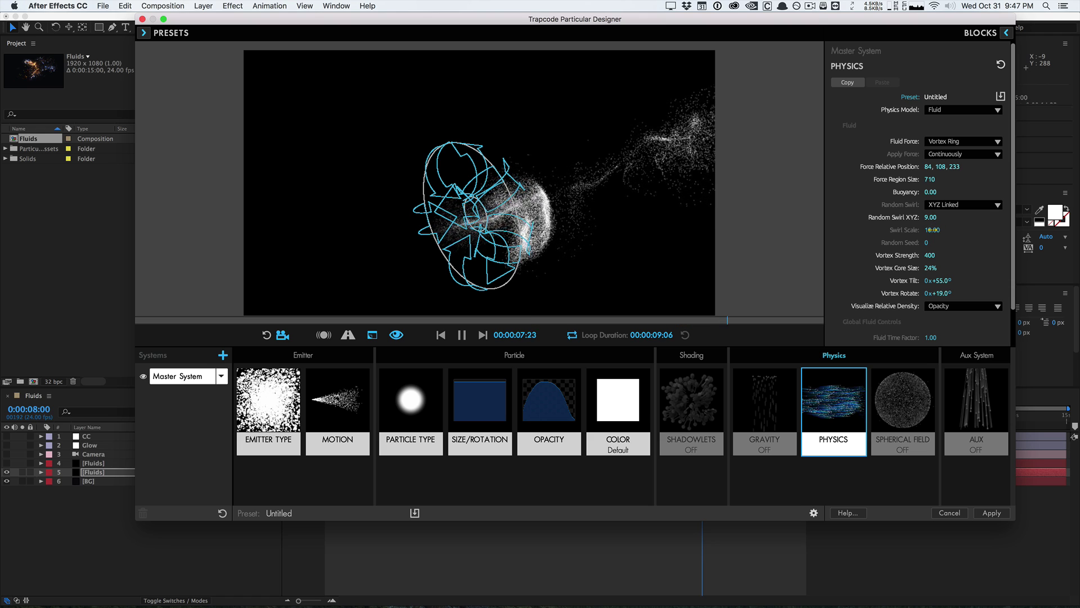
Set the fluid's Swirl Scale to 30 in the playing preview
{"action": "left_click", "coordinate": [933, 230]}
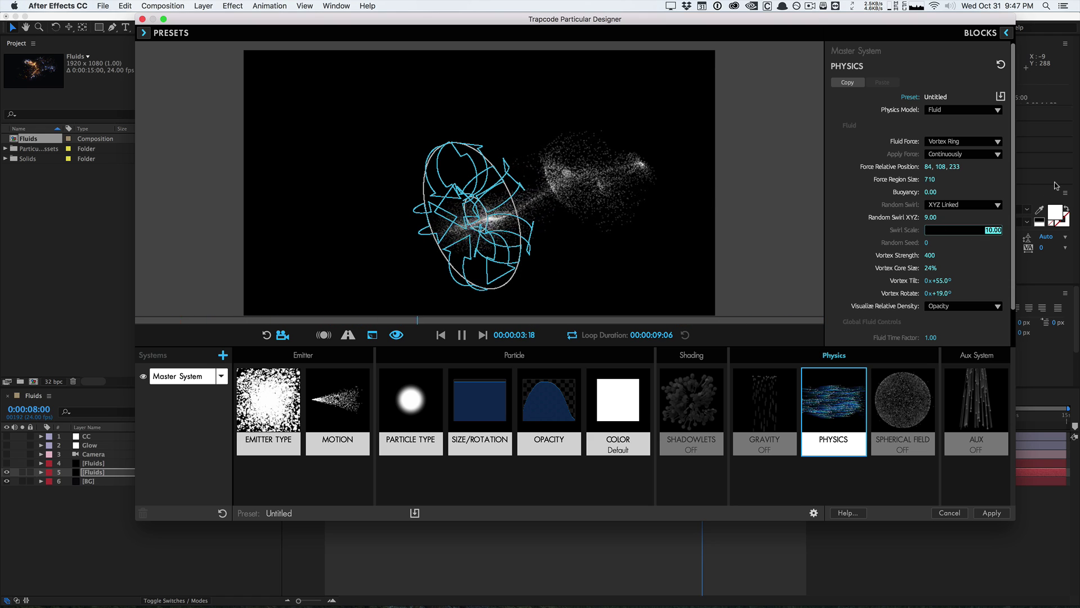
{"action": "type", "text": "30"}
{"action": "key", "text": "Return"}
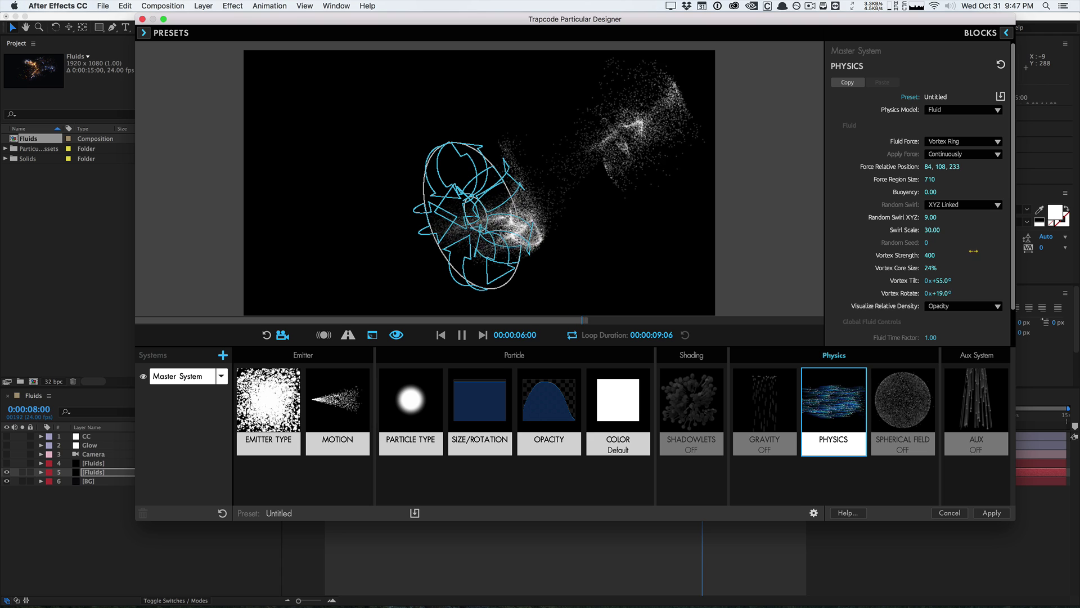
Try a Swirl Scale of 5 in the playing preview, and restore it to 30
{"action": "left_click", "coordinate": [931, 230]}
{"action": "type", "text": "5"}
{"action": "key", "text": "Return"}
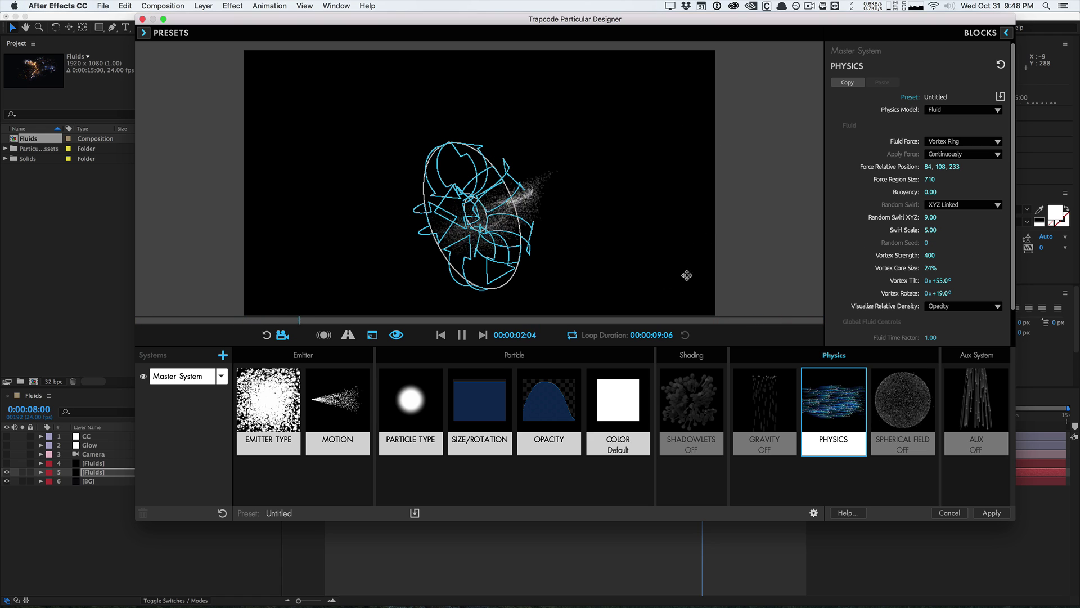
{"action": "left_click", "coordinate": [931, 229]}
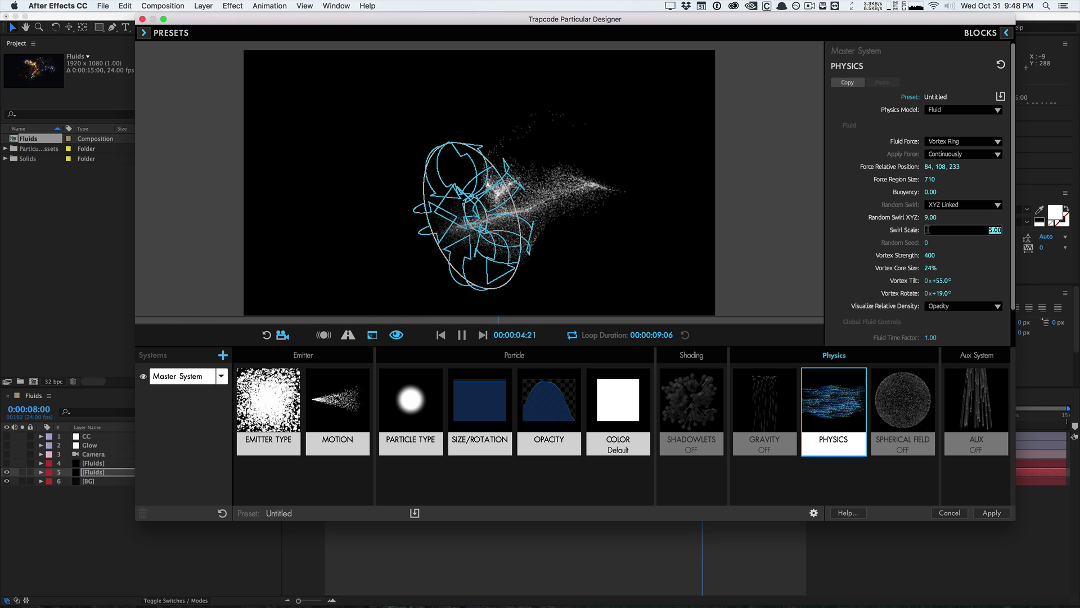
{"action": "key", "text": "Return"}
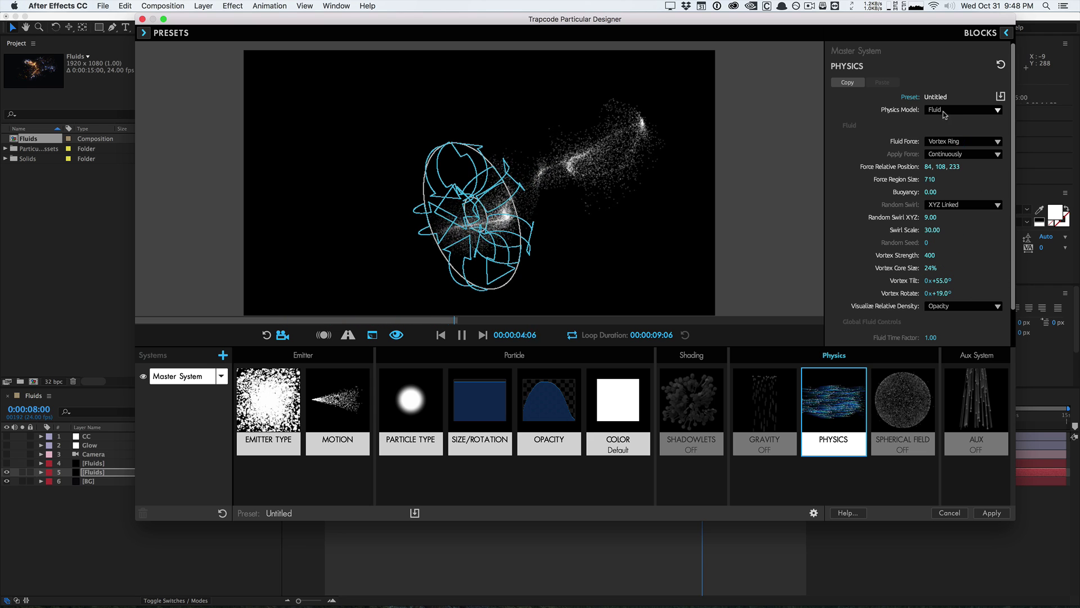
Switch the Fluid Force from Vortex Ring to Vortex Tube
{"action": "left_click", "coordinate": [955, 140]}
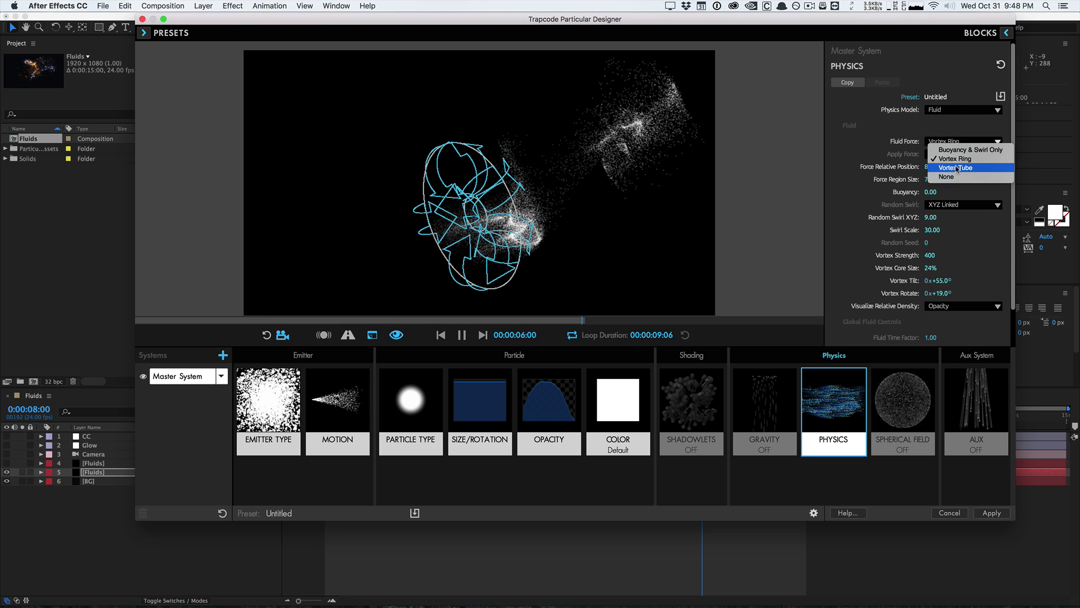
{"action": "left_click", "coordinate": [956, 168]}
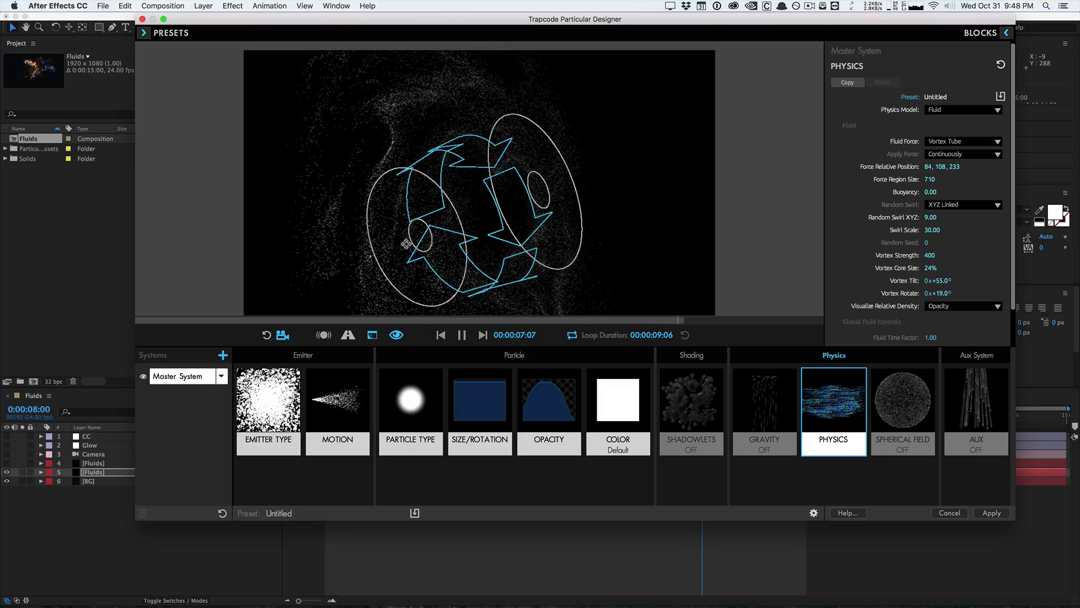
Set the vortex tube's Vortex Strength to 200 and its Vortex Core Size to 60%
{"action": "left_click", "coordinate": [411, 230]}
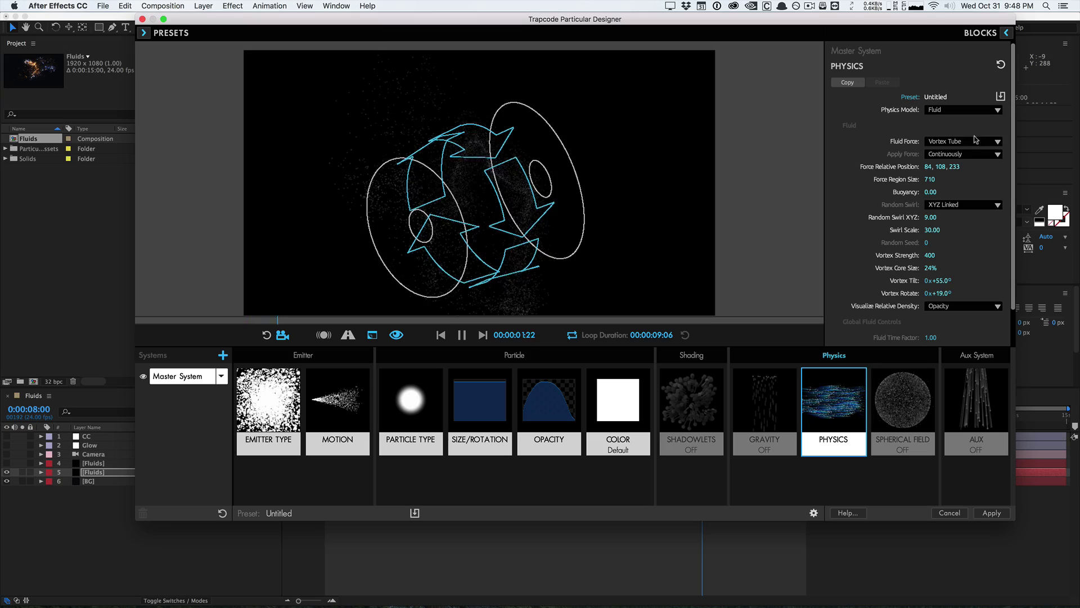
{"action": "scroll", "coordinate": [1014, 146], "scroll_direction": "down", "scroll_amount": 1}
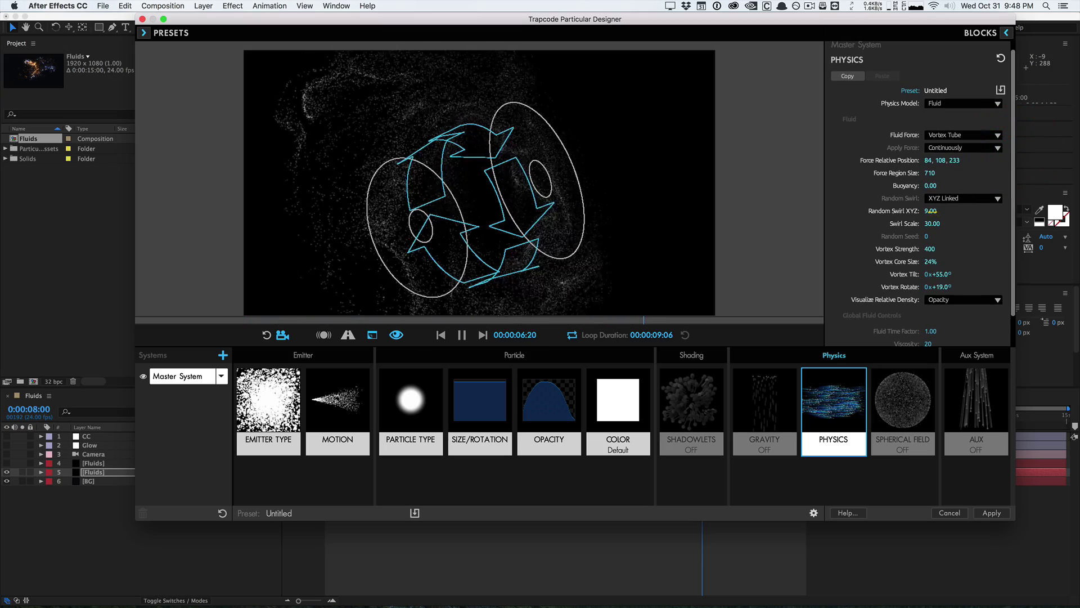
{"action": "left_click", "coordinate": [931, 249]}
{"action": "type", "text": "200"}
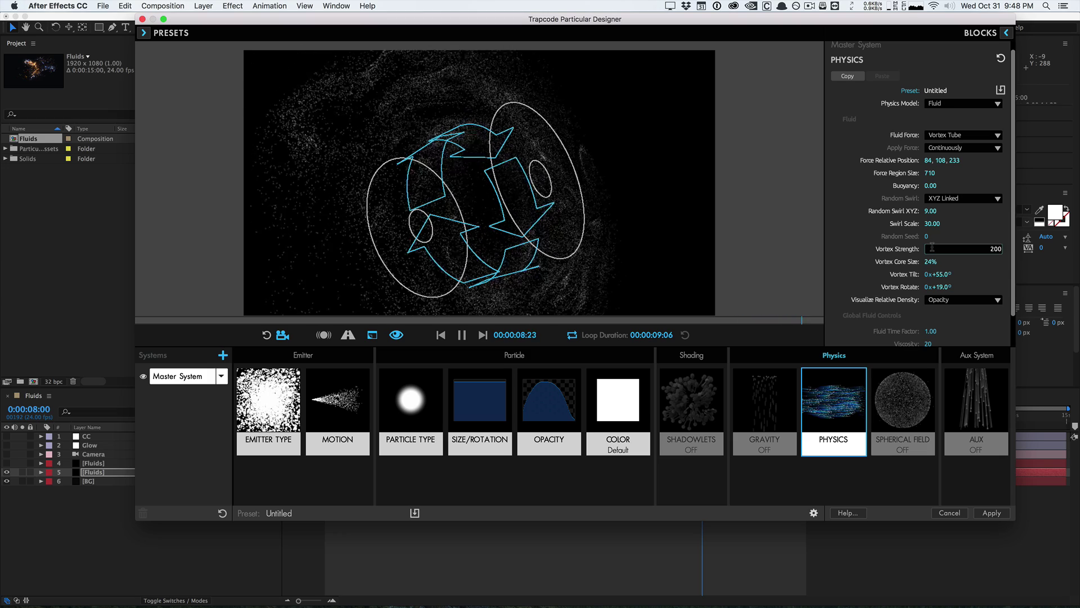
{"action": "key", "text": "Return"}
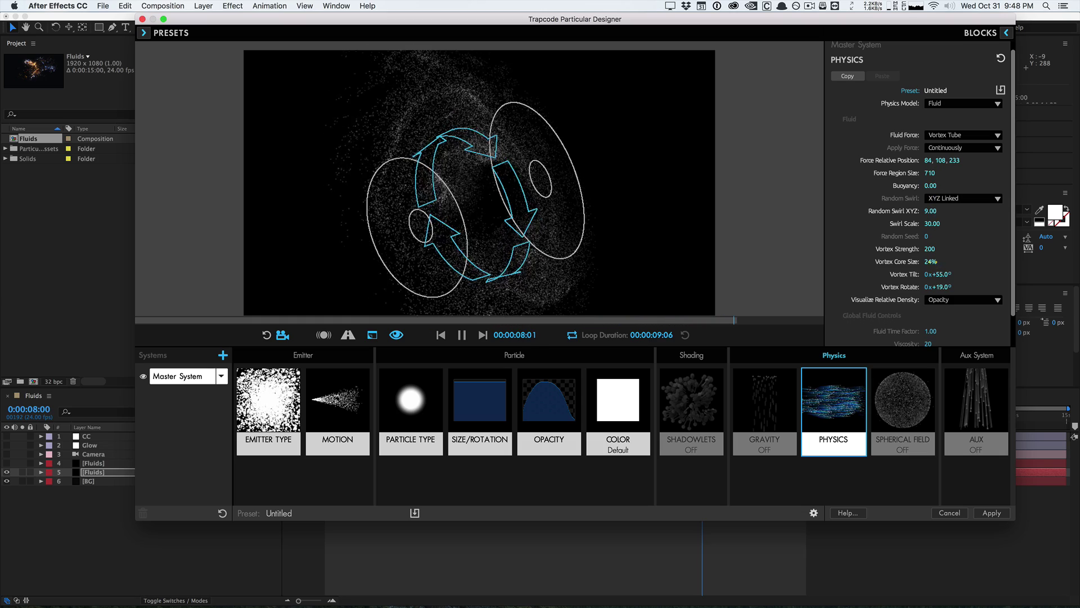
{"action": "left_click_drag", "start_coordinate": [929, 262], "coordinate": [935, 261]}
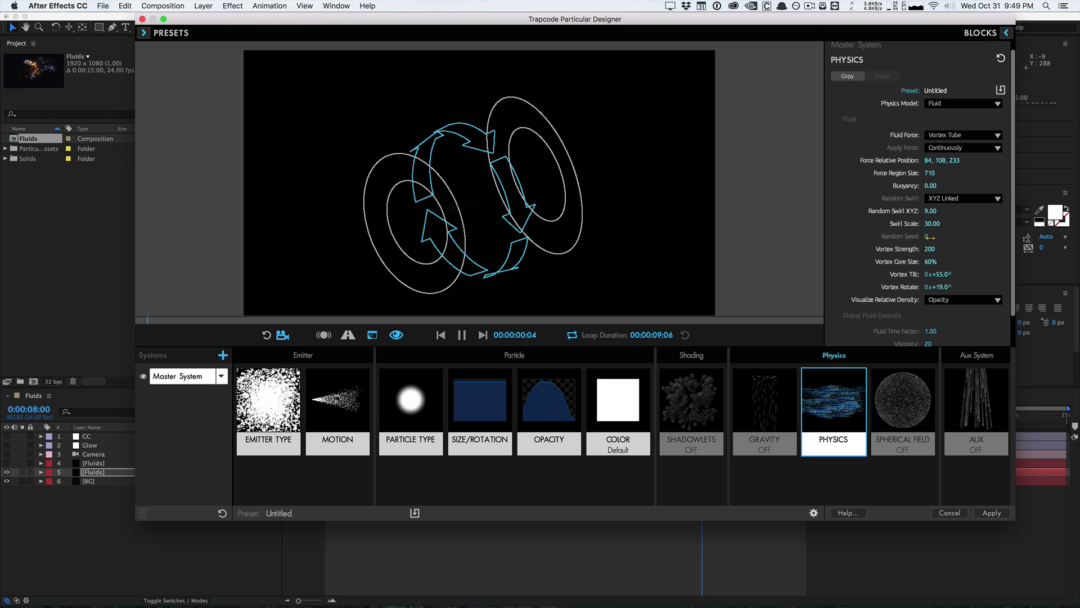
Set the Vortex Tilt to 135° and Vortex Rotate to 89°, and pause the preview to inspect the upright tube
{"action": "left_click_drag", "start_coordinate": [937, 287], "coordinate": [972, 274]}
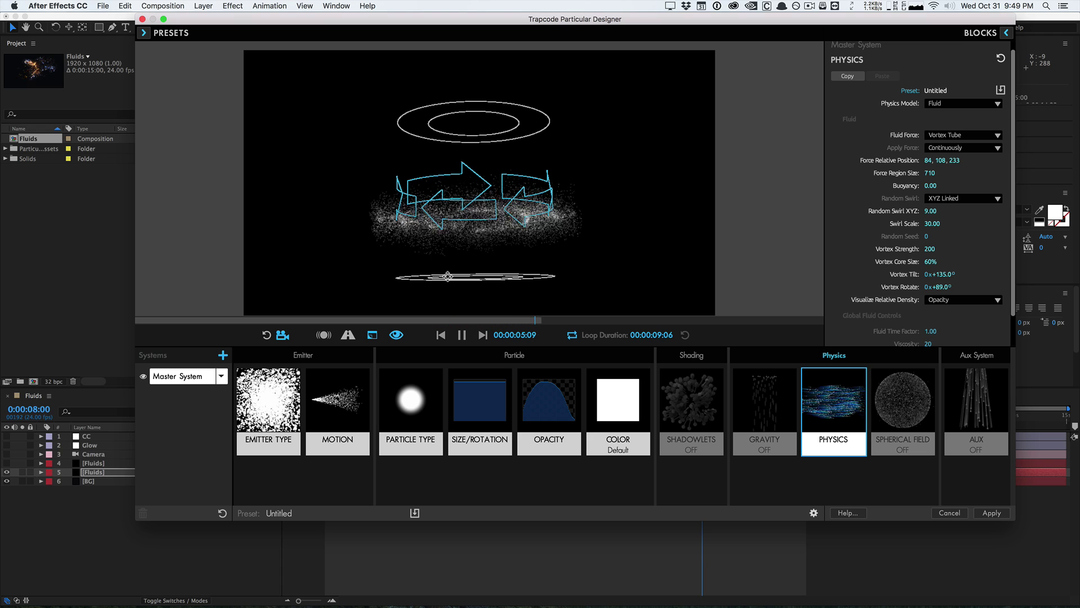
{"action": "left_click", "coordinate": [460, 336]}
{"action": "left_click_drag", "start_coordinate": [459, 211], "coordinate": [469, 221]}
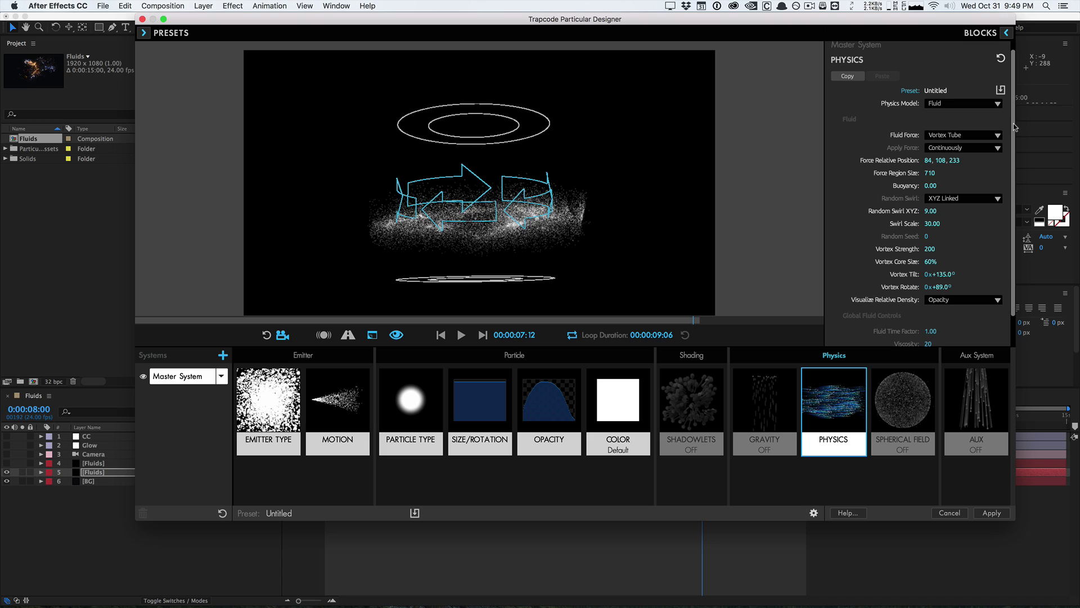
{"action": "mouse_move", "coordinate": [1012, 130]}
{"action": "left_mouse_down"}
{"action": "mouse_move", "coordinate": [1011, 143]}
{"action": "mouse_move", "coordinate": [1000, 120]}
{"action": "left_mouse_up"}
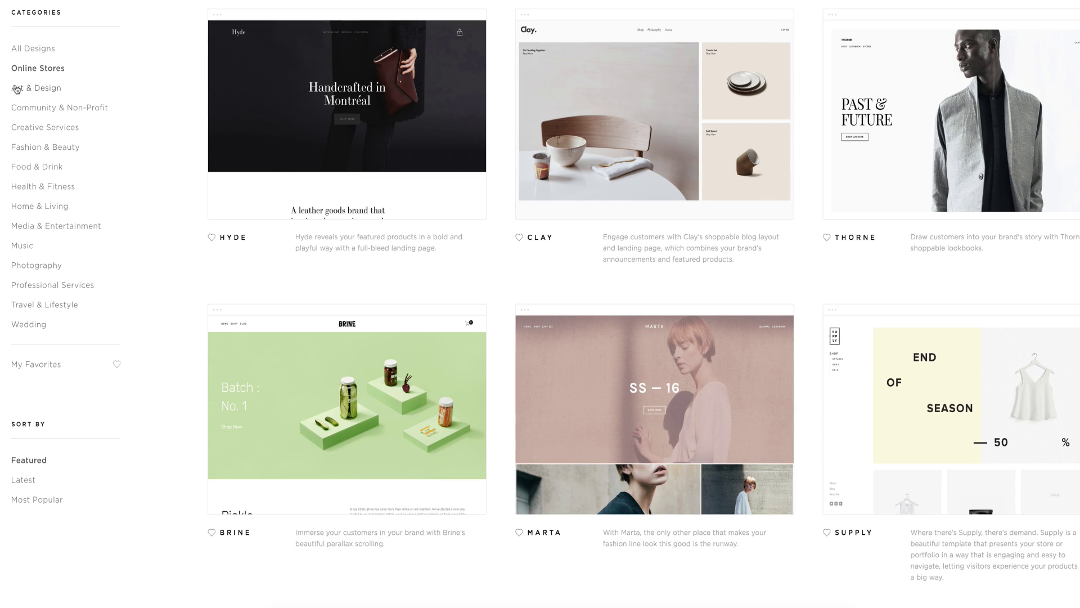
Switch to the Squarespace template gallery and browse the design categories from Art & Design through Food & Drink
{"action": "left_click", "coordinate": [16, 88]}
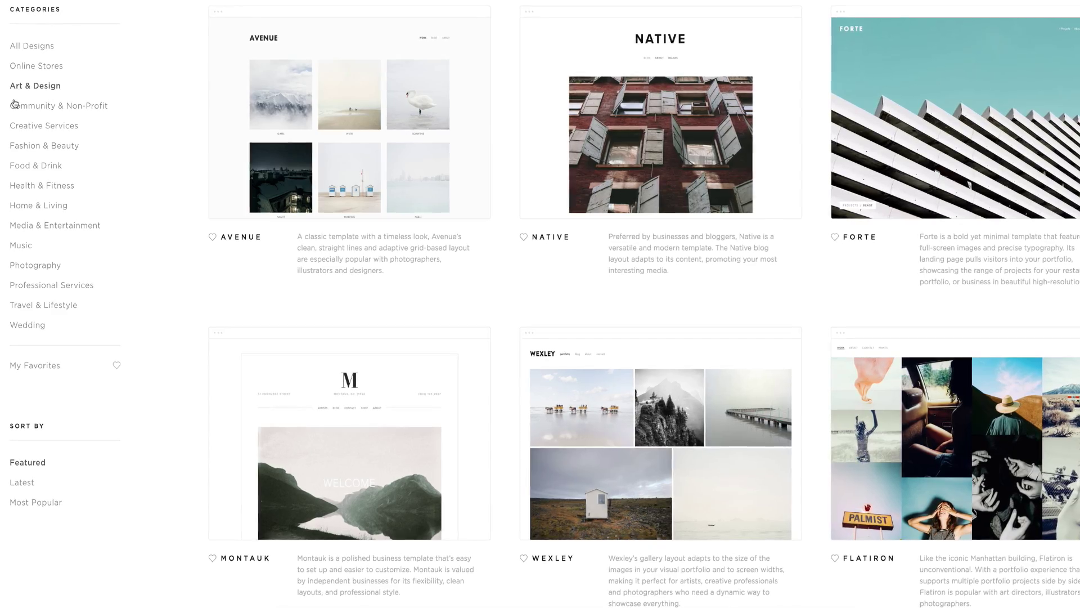
{"action": "left_click", "coordinate": [14, 106]}
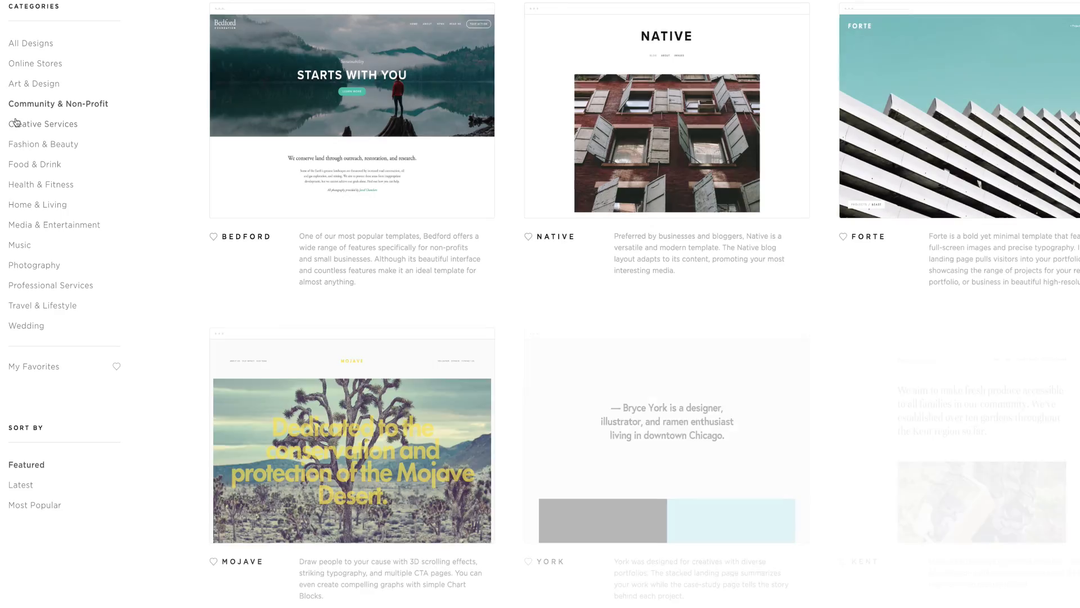
{"action": "left_click", "coordinate": [16, 124]}
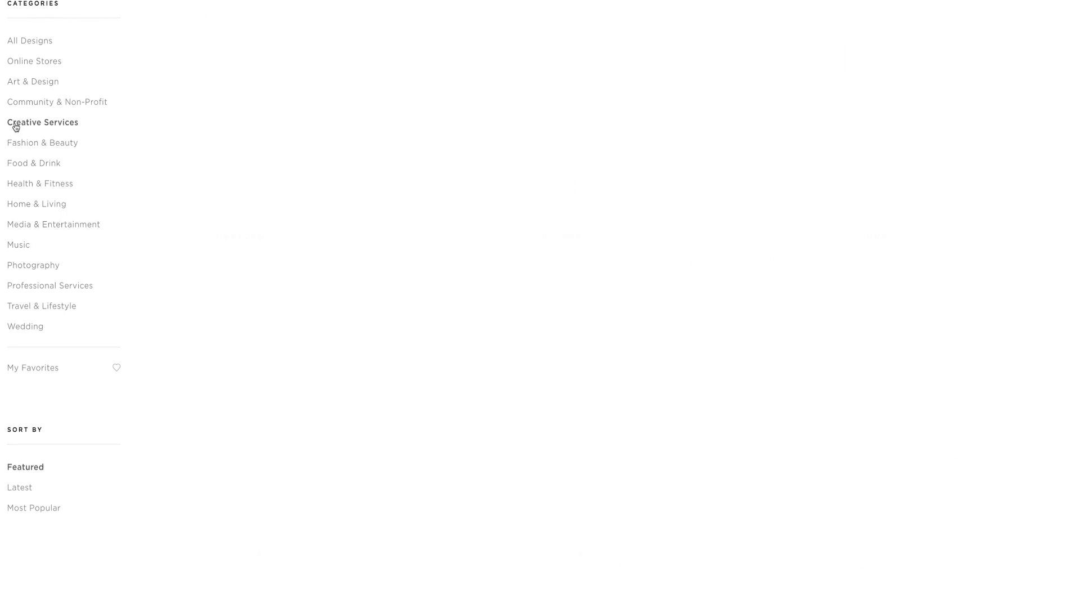
{"action": "left_click", "coordinate": [16, 142]}
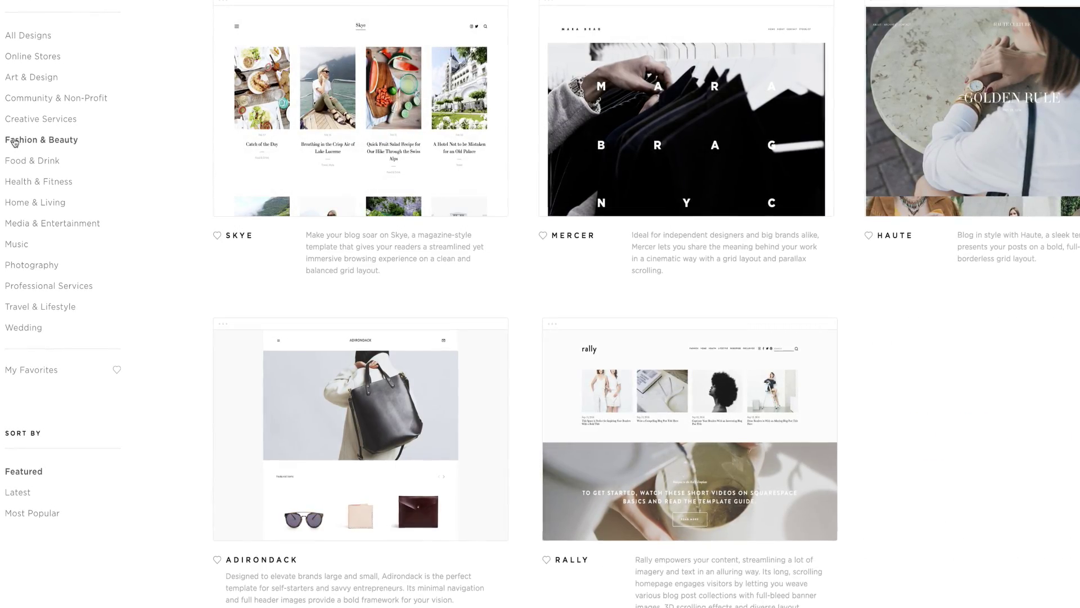
{"action": "left_click", "coordinate": [15, 161]}
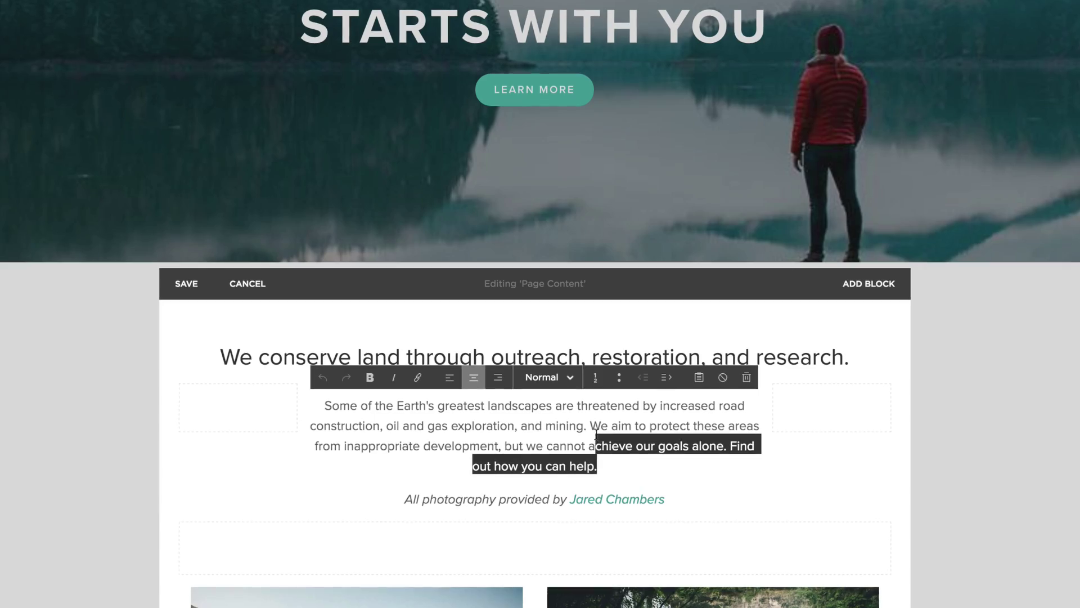
Shorten the introductory paragraph in the page content and make the photographer's linked name bold
{"action": "left_click_drag", "start_coordinate": [634, 407], "coordinate": [581, 386]}
{"action": "key", "text": "BackSpace"}
{"action": "left_click_drag", "start_coordinate": [571, 463], "coordinate": [667, 463]}
{"action": "left_click", "coordinate": [365, 379]}
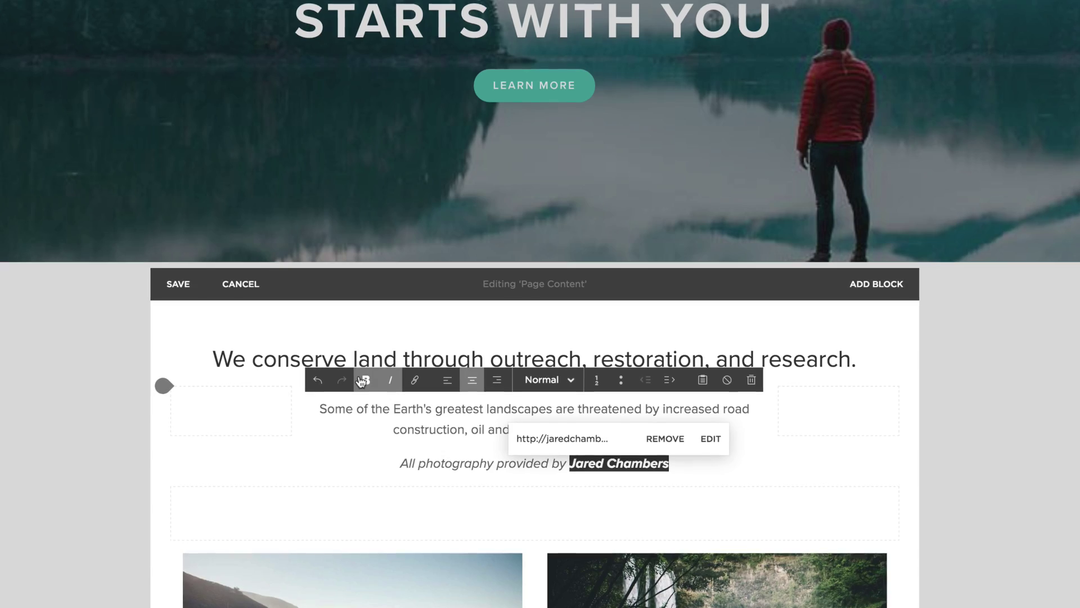
{"action": "left_click", "coordinate": [357, 450]}
{"action": "left_click", "coordinate": [165, 299]}
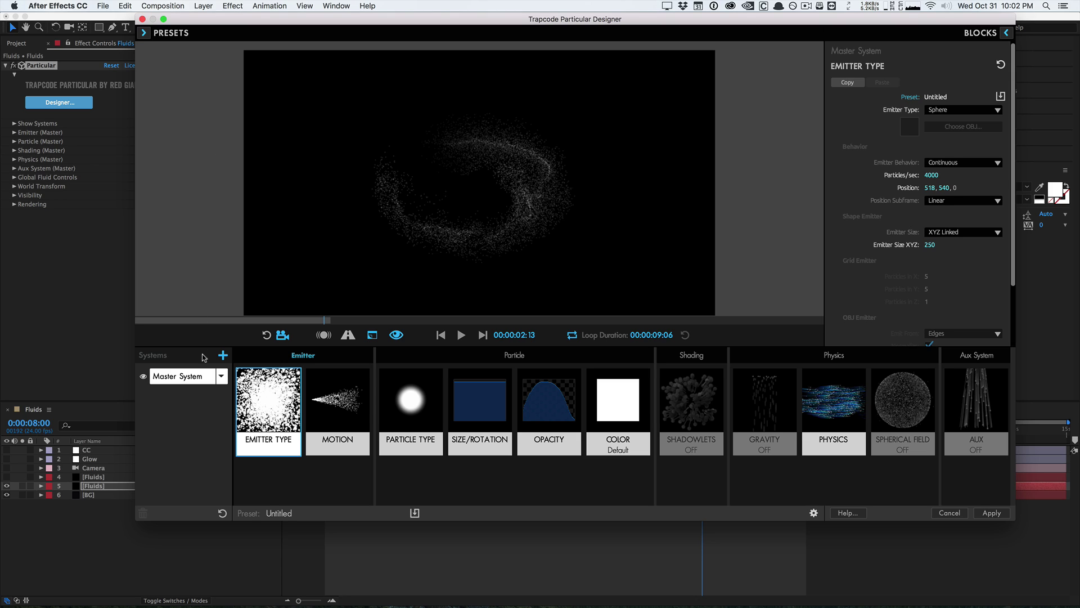
Switch to the Particular Designer, duplicate the Master System, and set the duplicate's Emitter Size XYZ to 150
{"action": "left_click", "coordinate": [221, 375]}
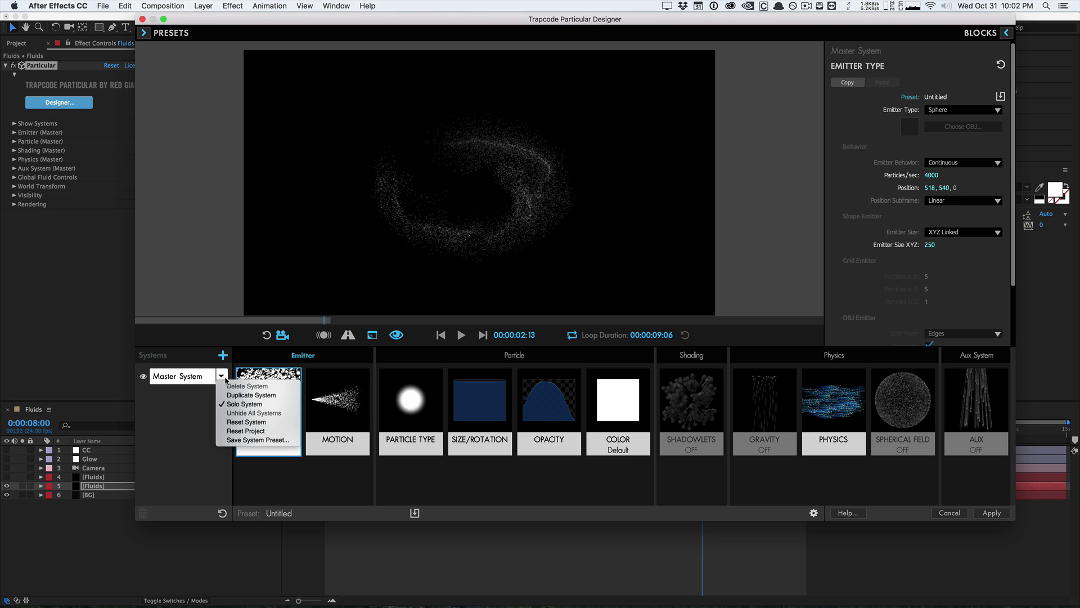
{"action": "left_click", "coordinate": [252, 396]}
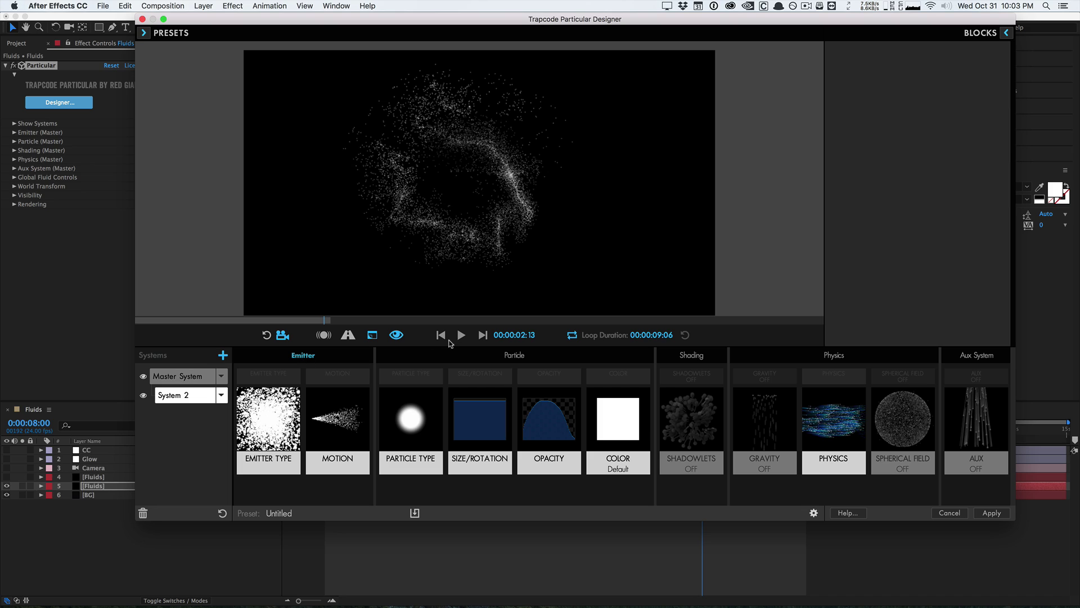
{"action": "left_click", "coordinate": [279, 414]}
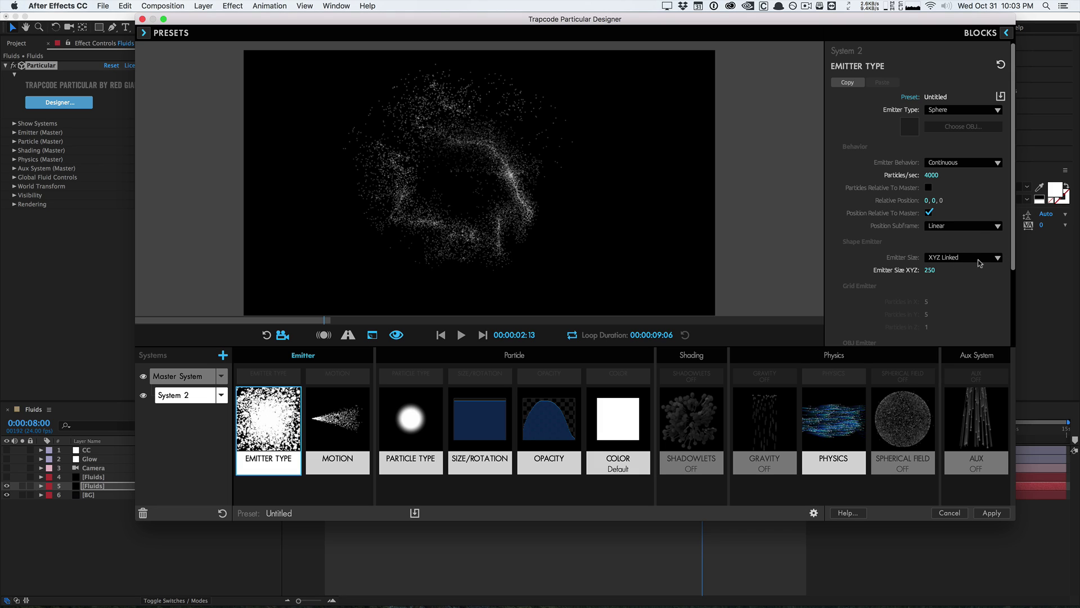
{"action": "left_click", "coordinate": [929, 271]}
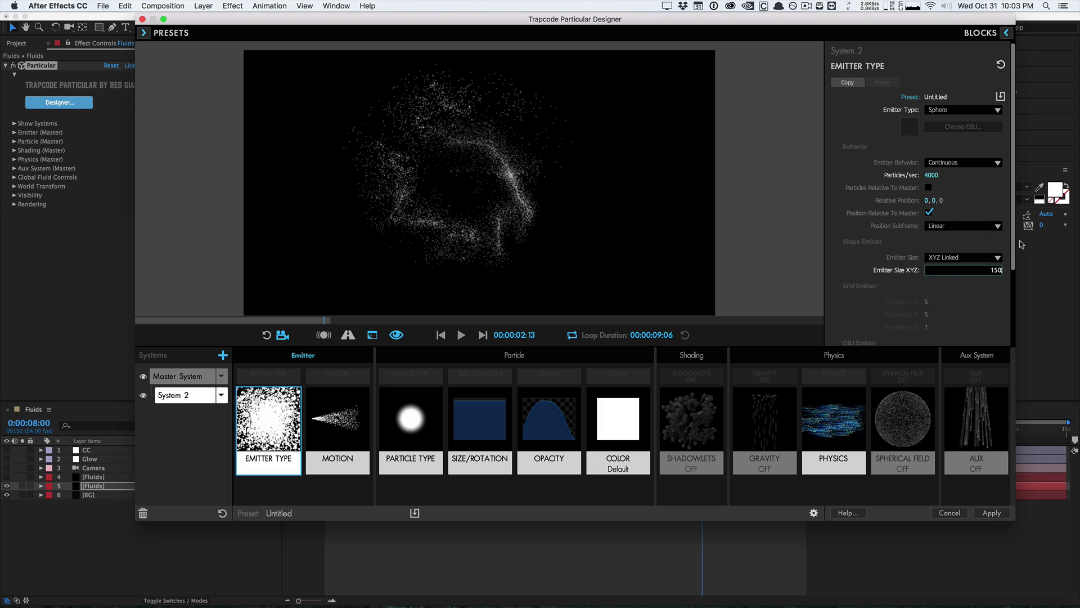
{"action": "left_click_drag", "start_coordinate": [1011, 245], "coordinate": [1011, 259]}
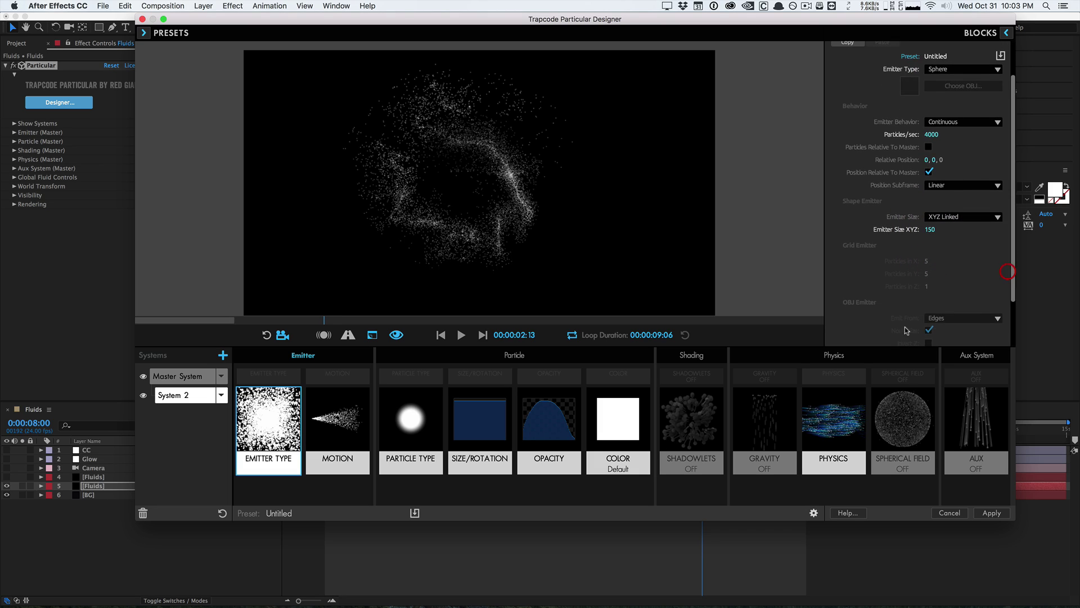
Change the particle color of System 2 to blue
{"action": "left_click", "coordinate": [617, 428]}
{"action": "left_click", "coordinate": [941, 142]}
{"action": "left_click", "coordinate": [223, 376]}
{"action": "left_click", "coordinate": [201, 255]}
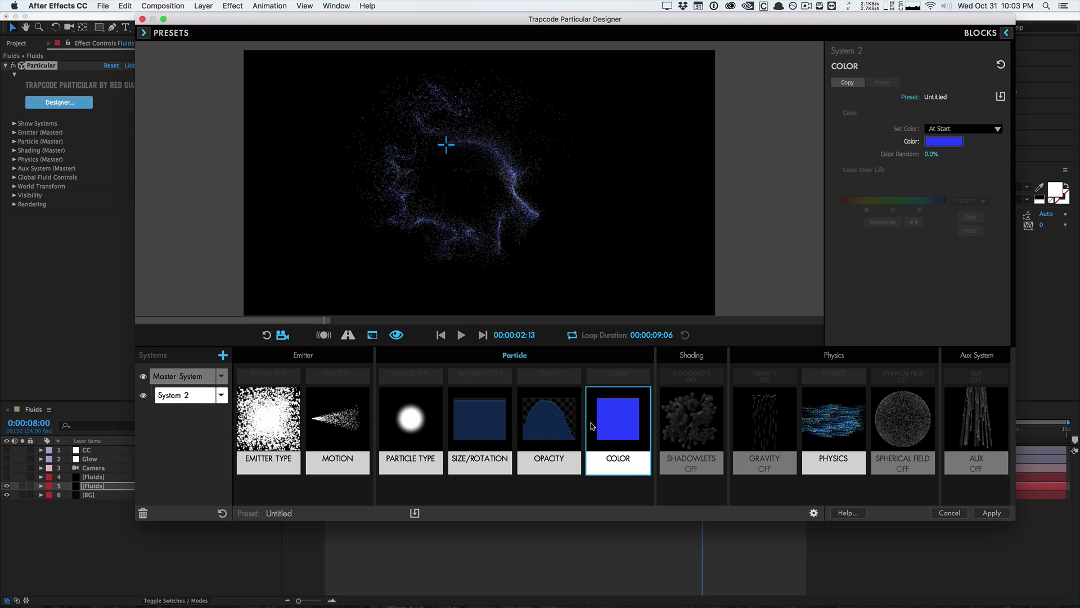
In System 2's physics, set the Random Seed to 620 and the Fluid Force to Buoyancy & Swirl Only
{"action": "left_click", "coordinate": [833, 422]}
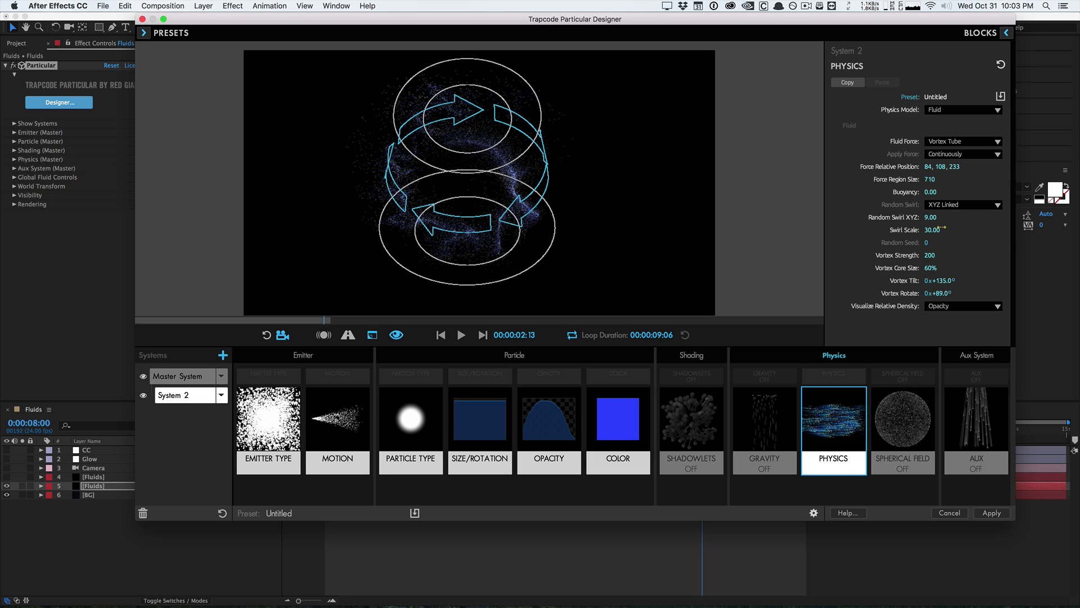
{"action": "left_click_drag", "start_coordinate": [930, 242], "coordinate": [957, 242]}
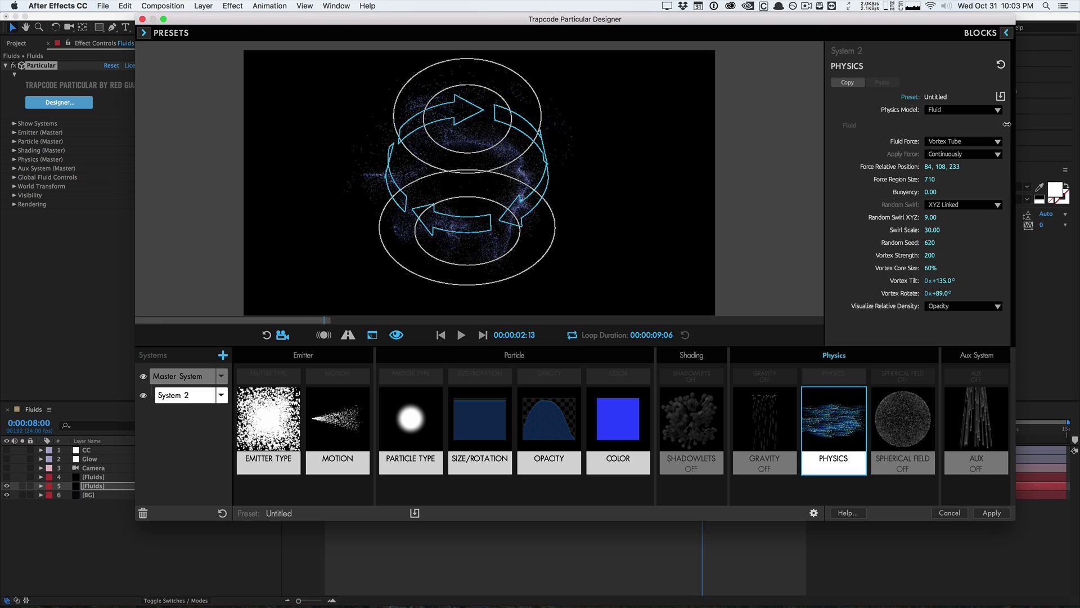
{"action": "left_click", "coordinate": [958, 110]}
{"action": "left_click", "coordinate": [951, 127]}
{"action": "left_click", "coordinate": [968, 142]}
{"action": "left_click", "coordinate": [967, 149]}
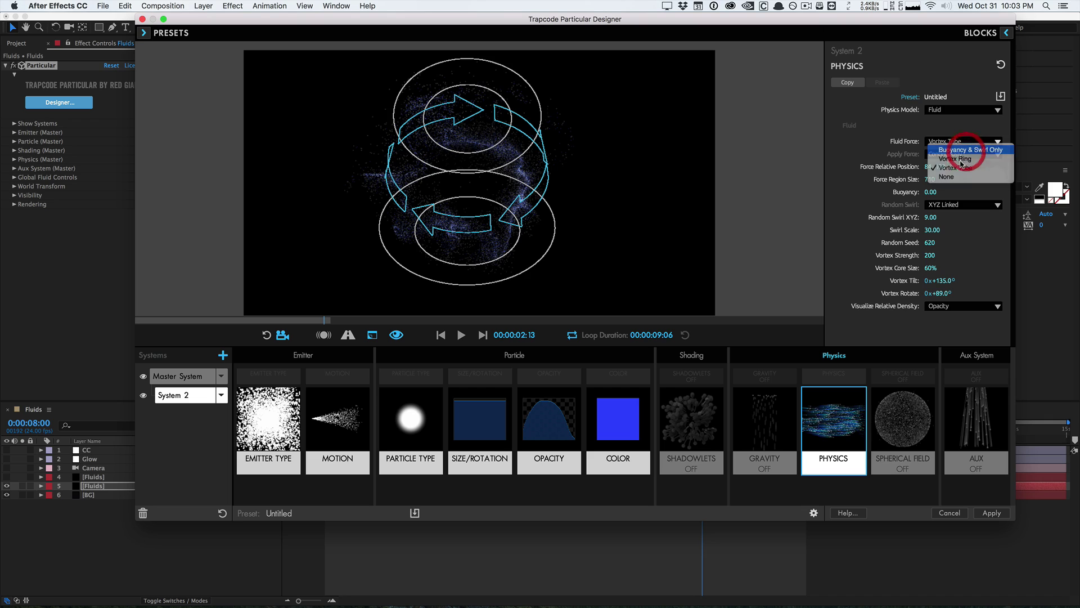
Set System 2's Buoyancy to 5 and play the simulation from the first frame
{"action": "left_click", "coordinate": [931, 192]}
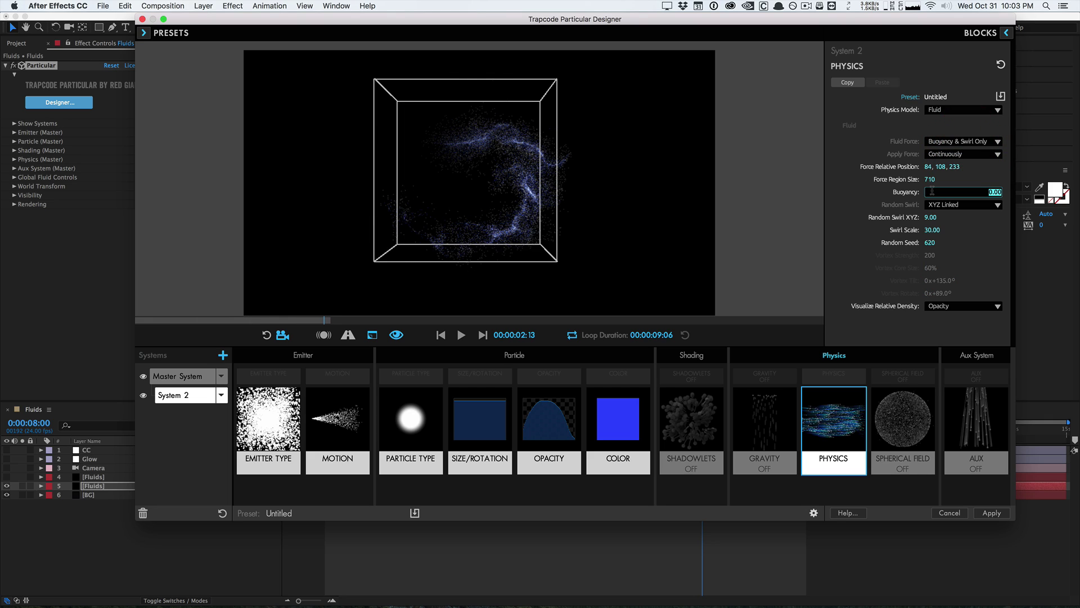
{"action": "type", "text": "5"}
{"action": "key", "text": "Return"}
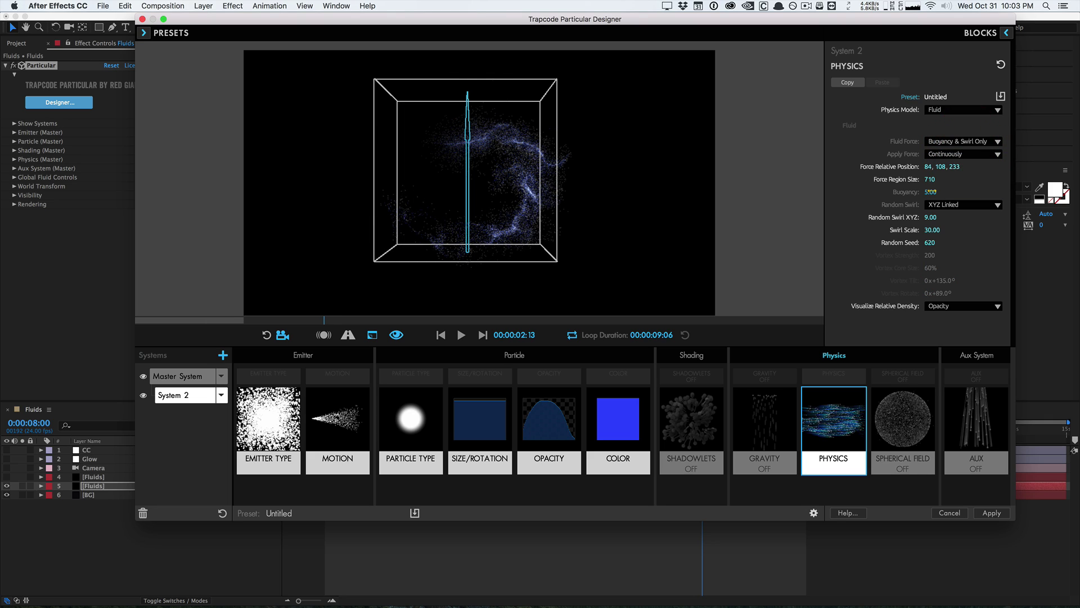
{"action": "left_click", "coordinate": [442, 335]}
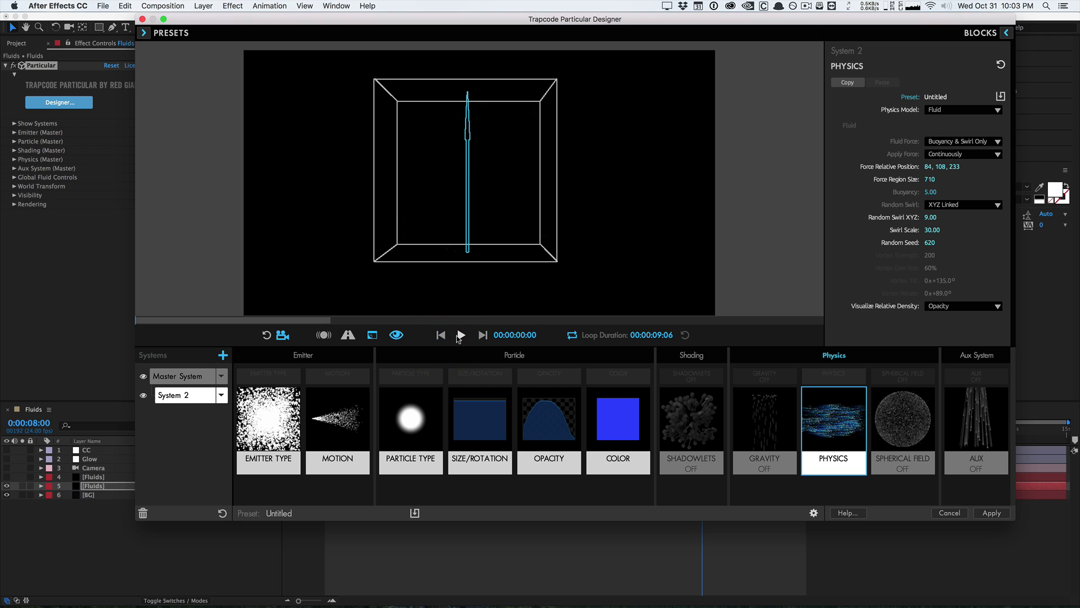
{"action": "left_click", "coordinate": [461, 335]}
{"action": "left_click", "coordinate": [240, 283]}
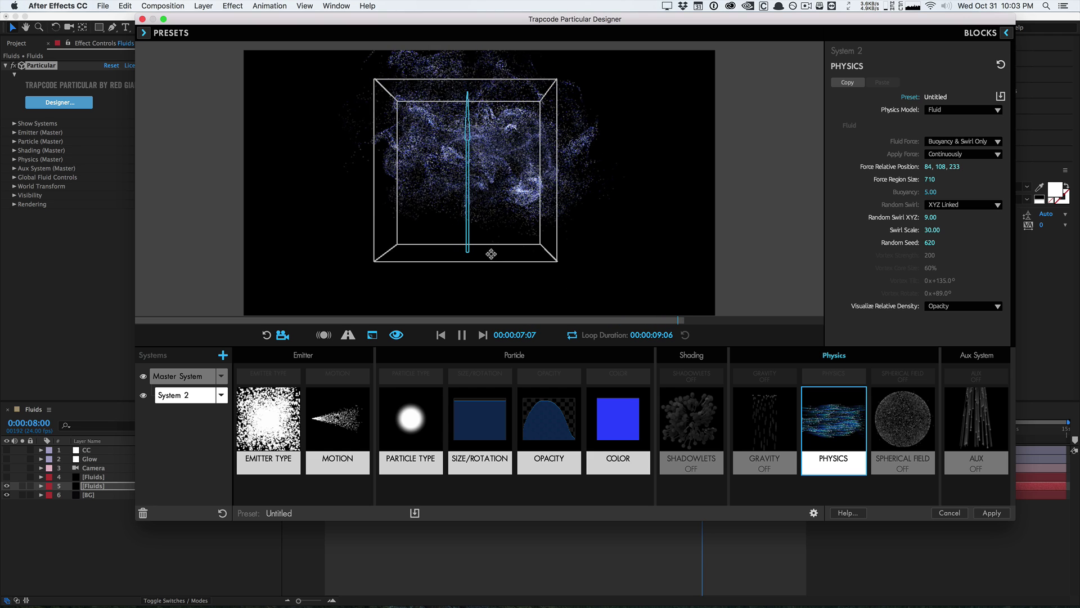
{"action": "left_click", "coordinate": [463, 334]}
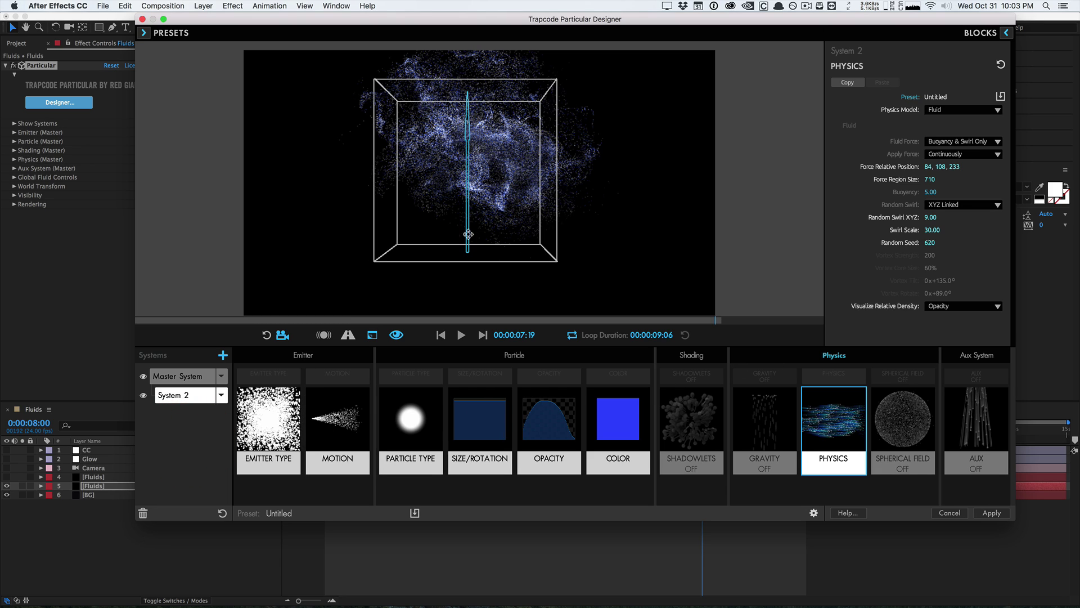
Select the Master System's physics, play the combined simulation, and view both particle systems from different angles
{"action": "left_click", "coordinate": [183, 376]}
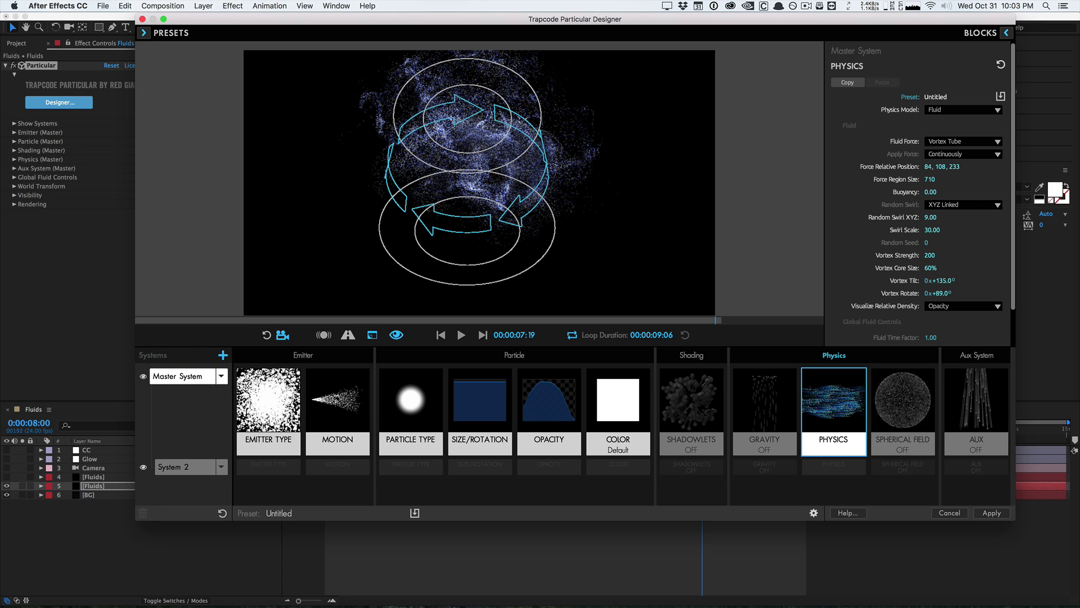
{"action": "left_click_drag", "start_coordinate": [458, 251], "coordinate": [437, 270]}
{"action": "left_click", "coordinate": [461, 336]}
{"action": "left_click", "coordinate": [461, 335]}
{"action": "left_click_drag", "start_coordinate": [490, 225], "coordinate": [506, 187]}
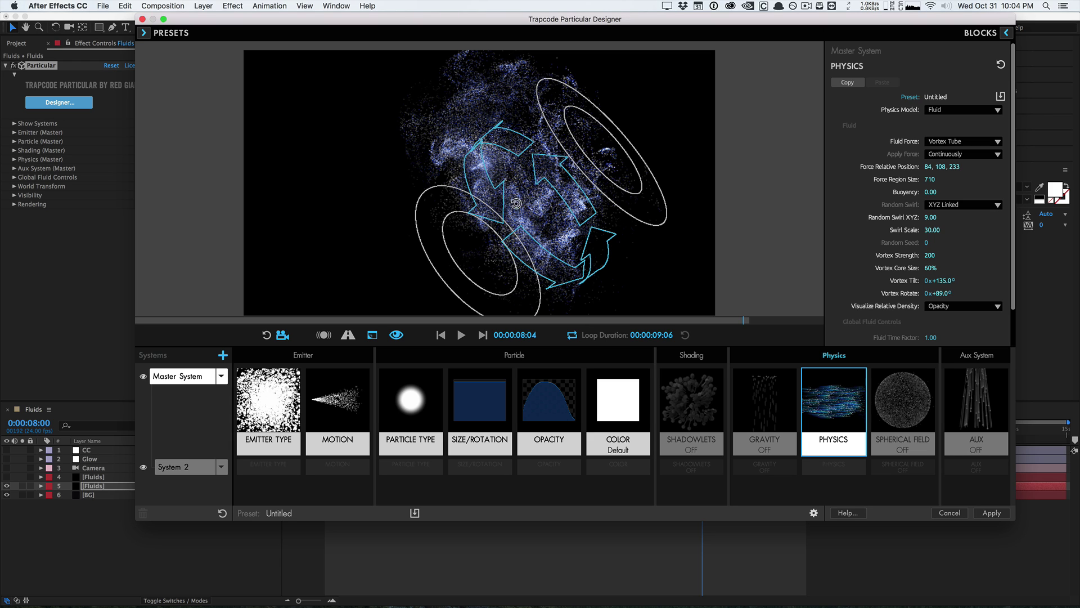
Browse the Multiple System Presets and the fluid presets under Single System Presets
{"action": "left_click", "coordinate": [144, 33]}
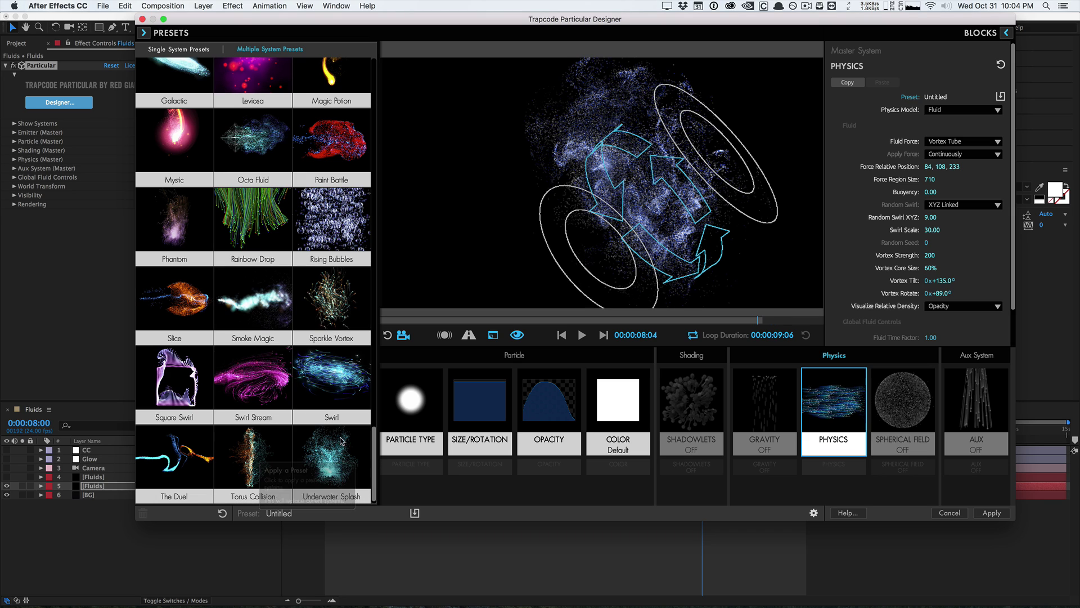
{"action": "left_click", "coordinate": [192, 49]}
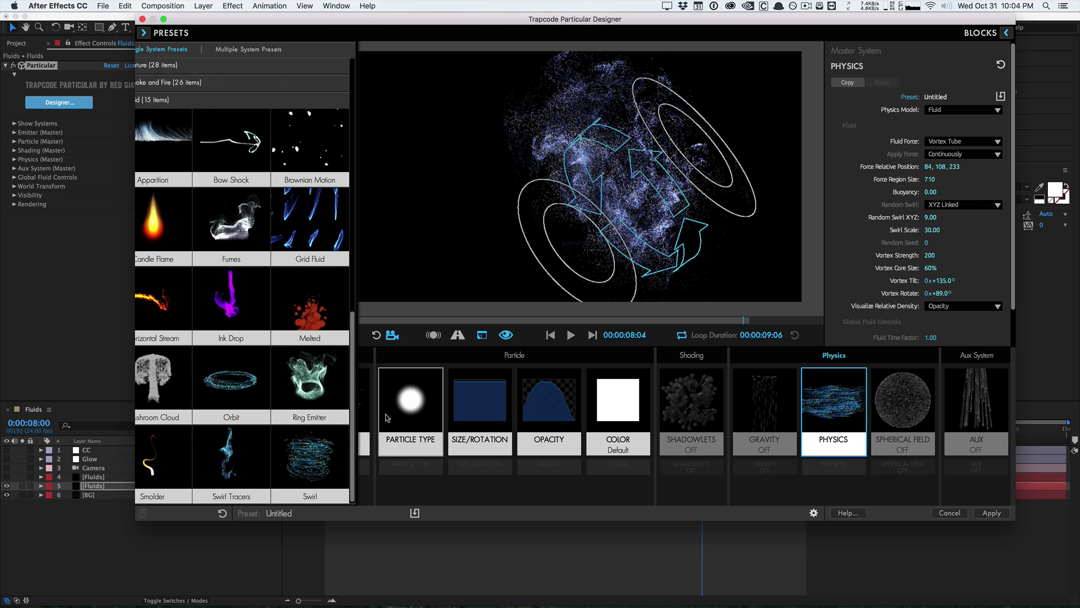
Apply the two-system design to the Fluids layer and expand its Particle (Master) settings
{"action": "left_click", "coordinate": [988, 513]}
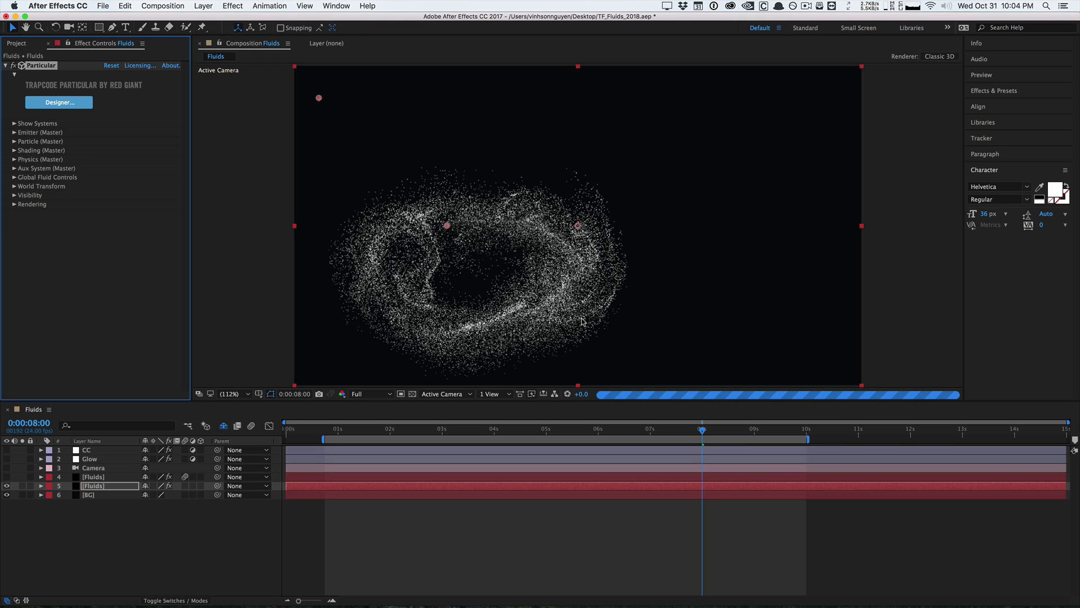
{"action": "left_click", "coordinate": [14, 141]}
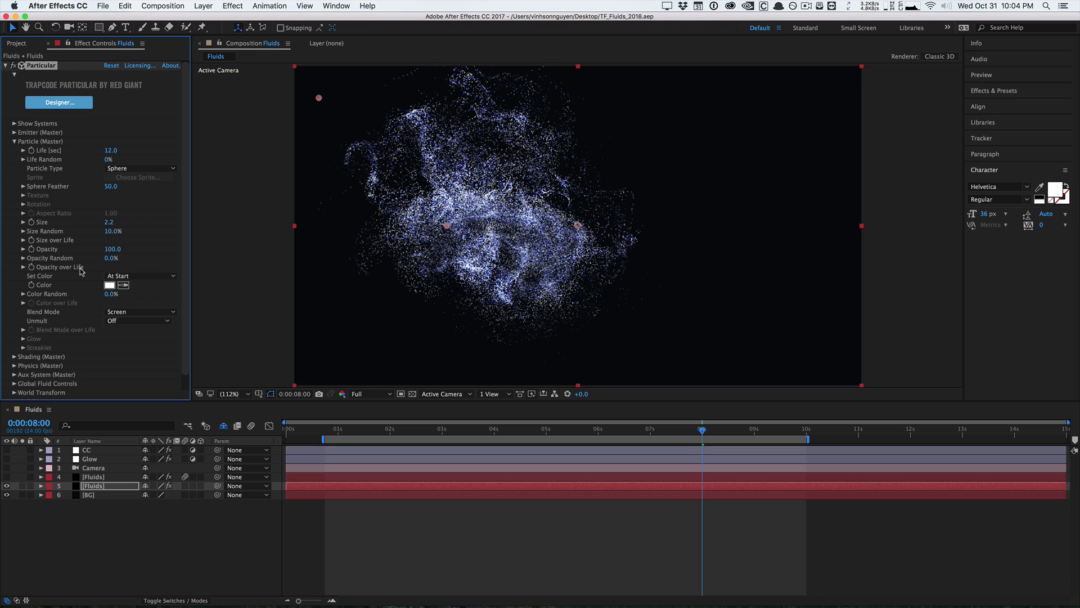
Set the Master system's particle Size to 1
{"action": "scroll", "coordinate": [41, 234], "scroll_direction": "down", "scroll_amount": 1}
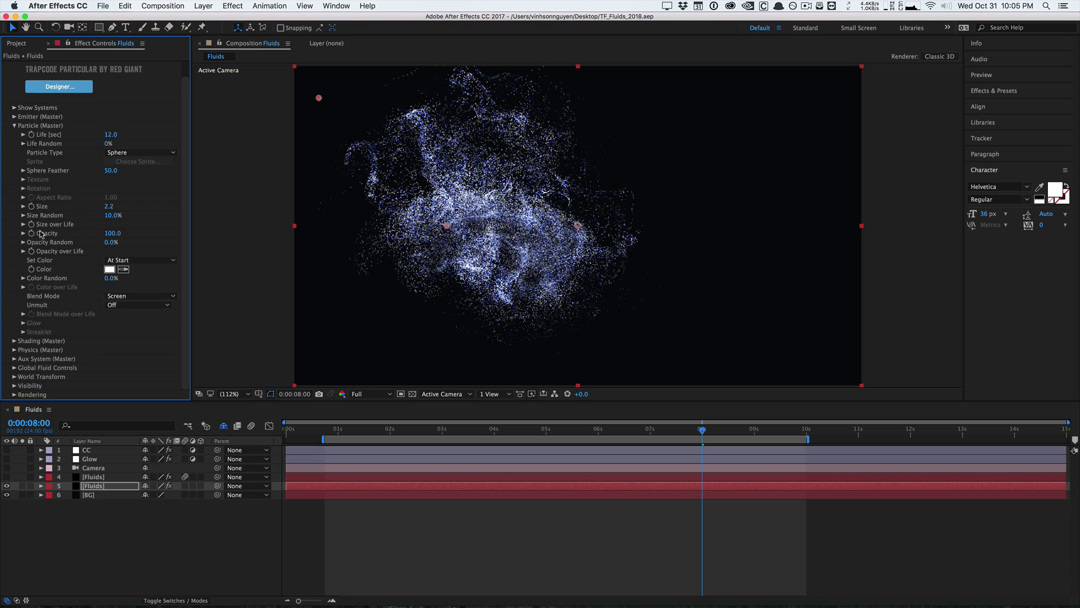
{"action": "left_click", "coordinate": [111, 206]}
{"action": "type", "text": "1"}
{"action": "key", "text": "Return"}
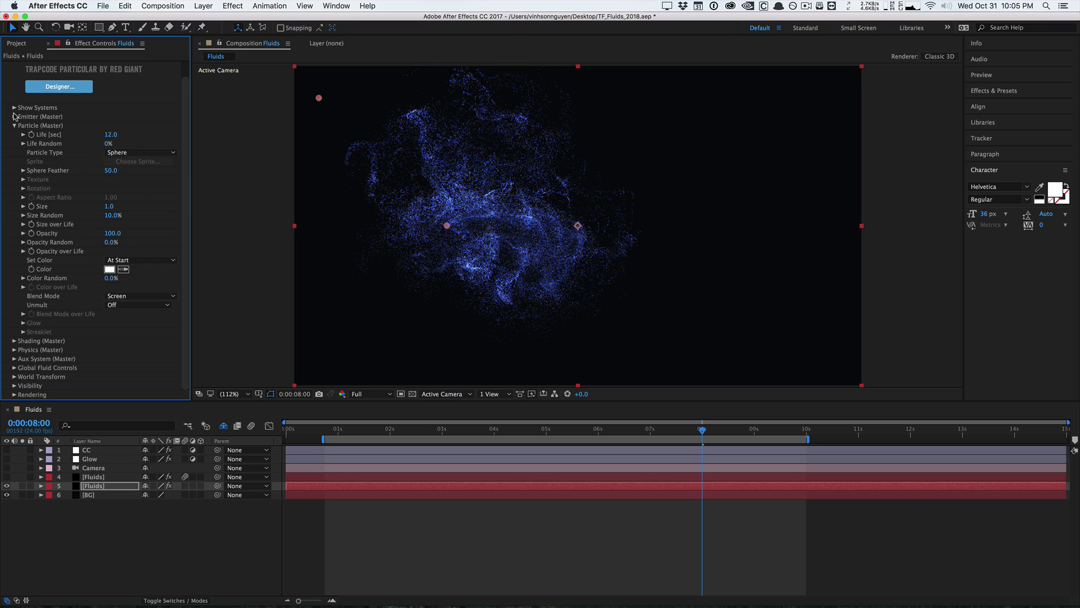
Set the Master emitter's Particles/sec to 100000
{"action": "left_click", "coordinate": [14, 117]}
{"action": "left_click", "coordinate": [112, 135]}
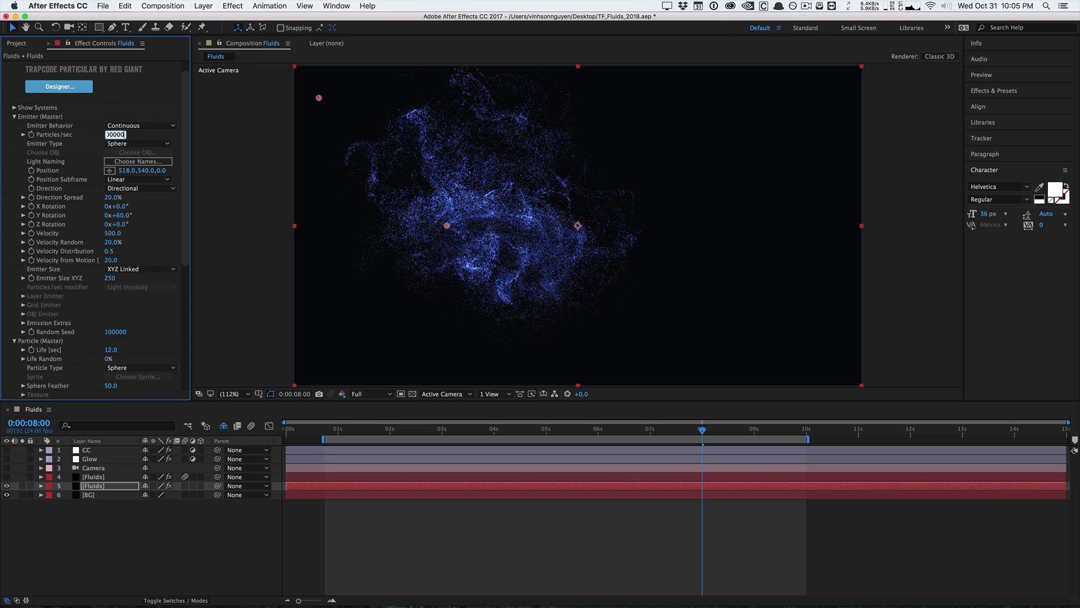
{"action": "key", "text": "Return"}
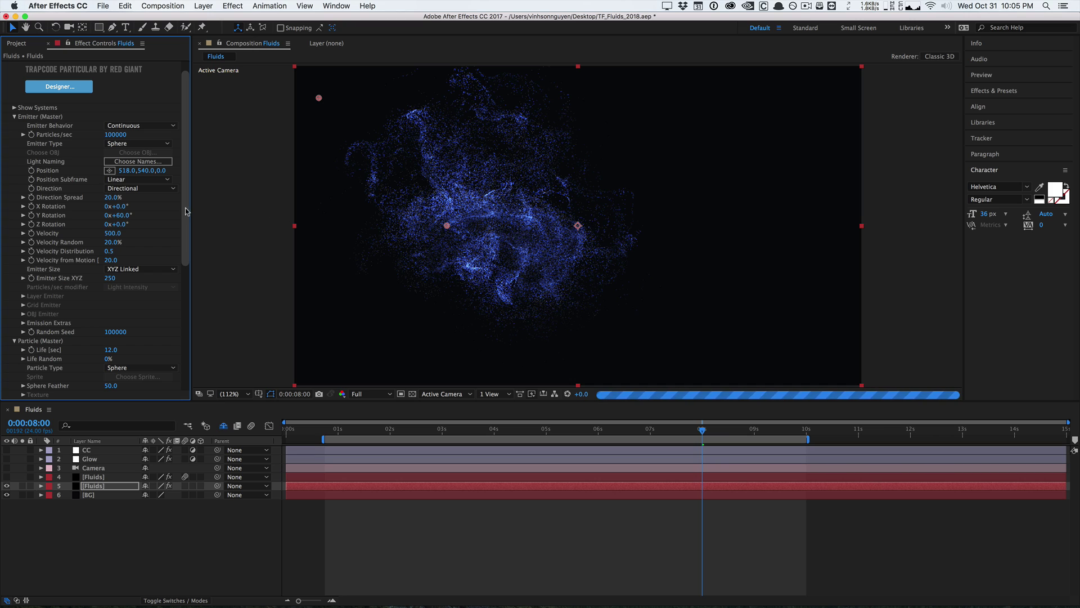
{"action": "left_click_drag", "start_coordinate": [184, 210], "coordinate": [183, 161]}
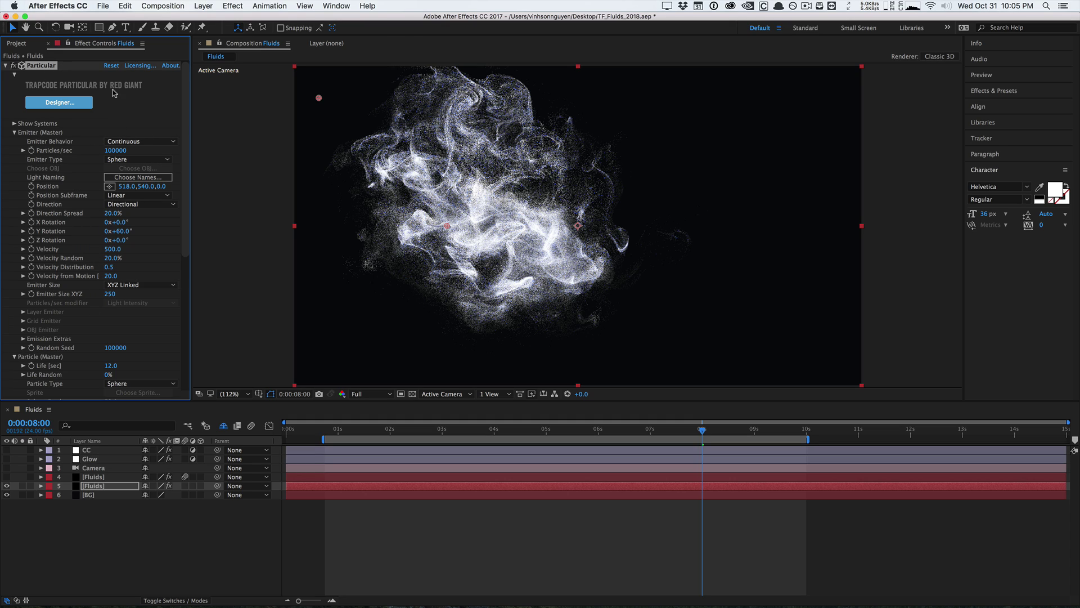
Hide the visible Fluids layer and create a new solid named Form
{"action": "left_click", "coordinate": [7, 485]}
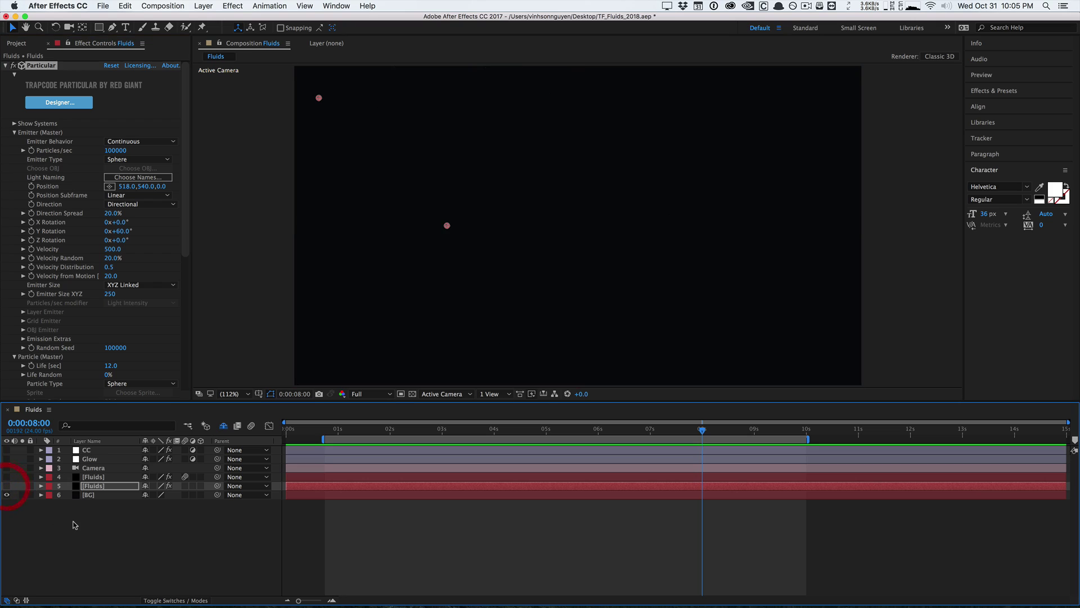
{"action": "left_click", "coordinate": [75, 525]}
{"action": "key", "text": "super+y"}
{"action": "type", "text": "Form"}
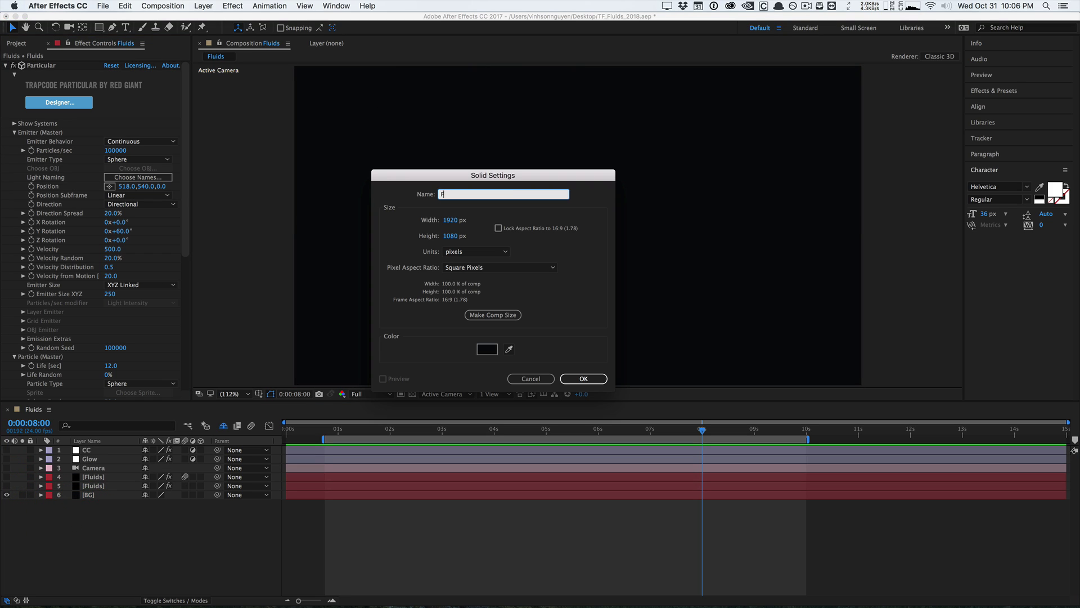
{"action": "key", "text": "Return"}
Apply Trapcode Form to the new solid, enable Fluid Motion in its Fluid (Master) settings, and check the motion at 0:00:02:18
{"action": "key", "text": "super+alt+shift+e"}
{"action": "left_click", "coordinate": [14, 133]}
{"action": "left_click_drag", "start_coordinate": [121, 168], "coordinate": [124, 168]}
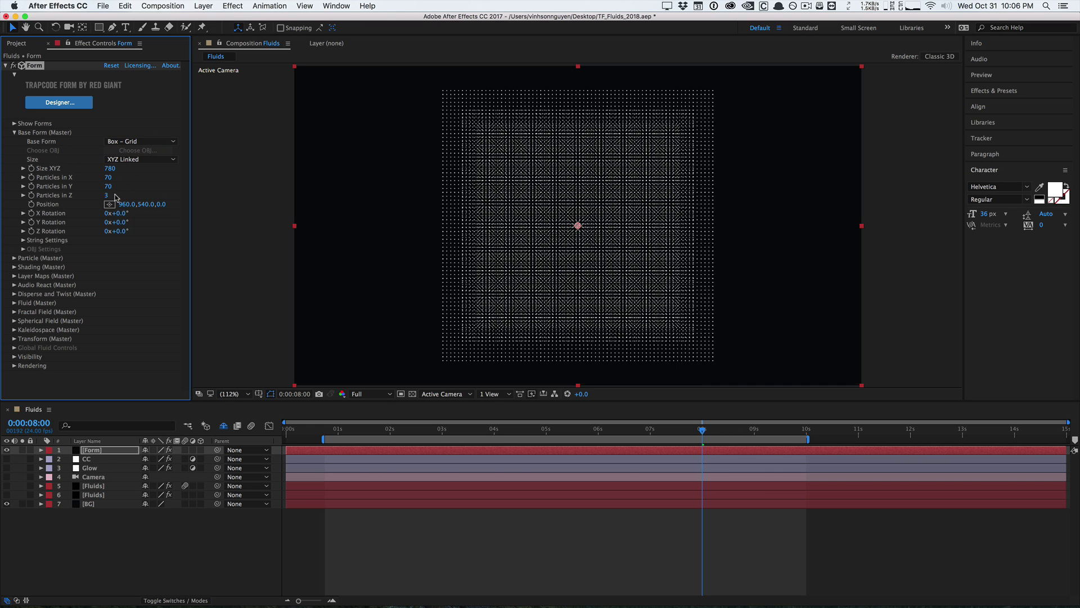
{"action": "left_click", "coordinate": [14, 303]}
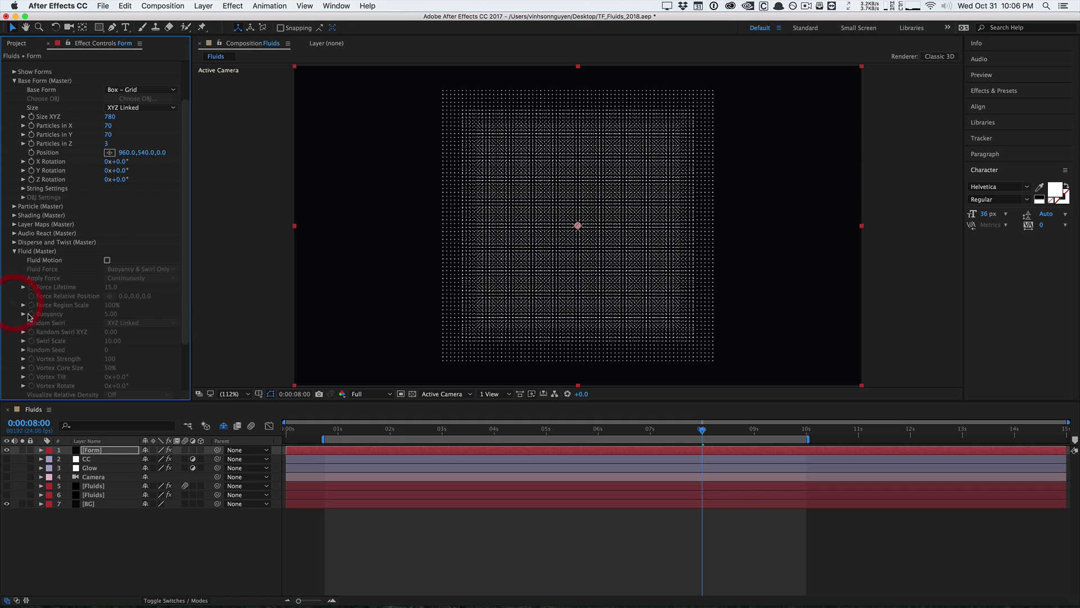
{"action": "left_click", "coordinate": [107, 261]}
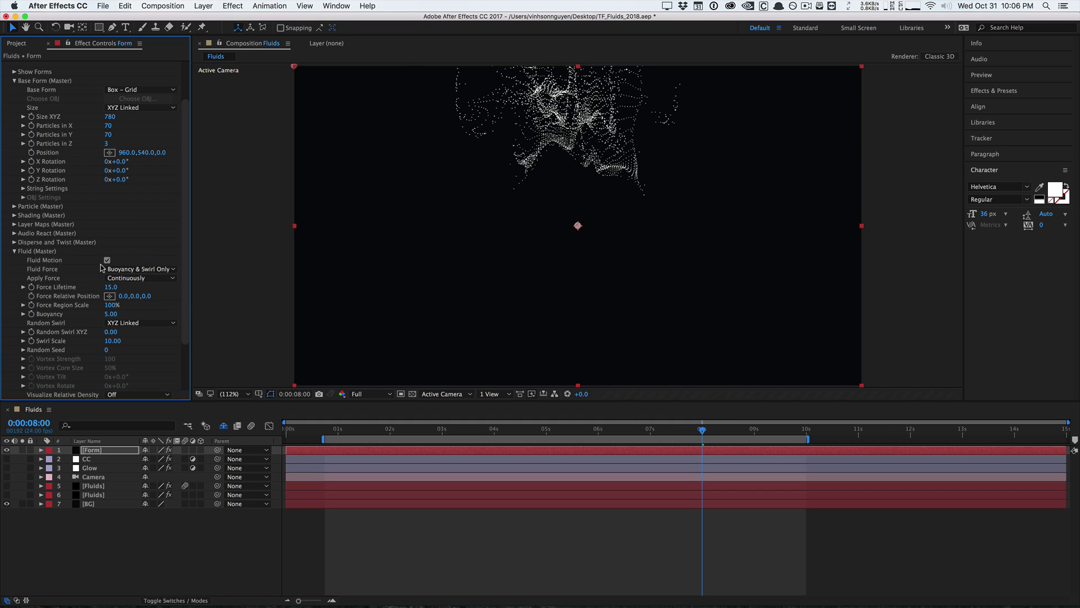
{"action": "left_click_drag", "start_coordinate": [347, 418], "coordinate": [429, 417]}
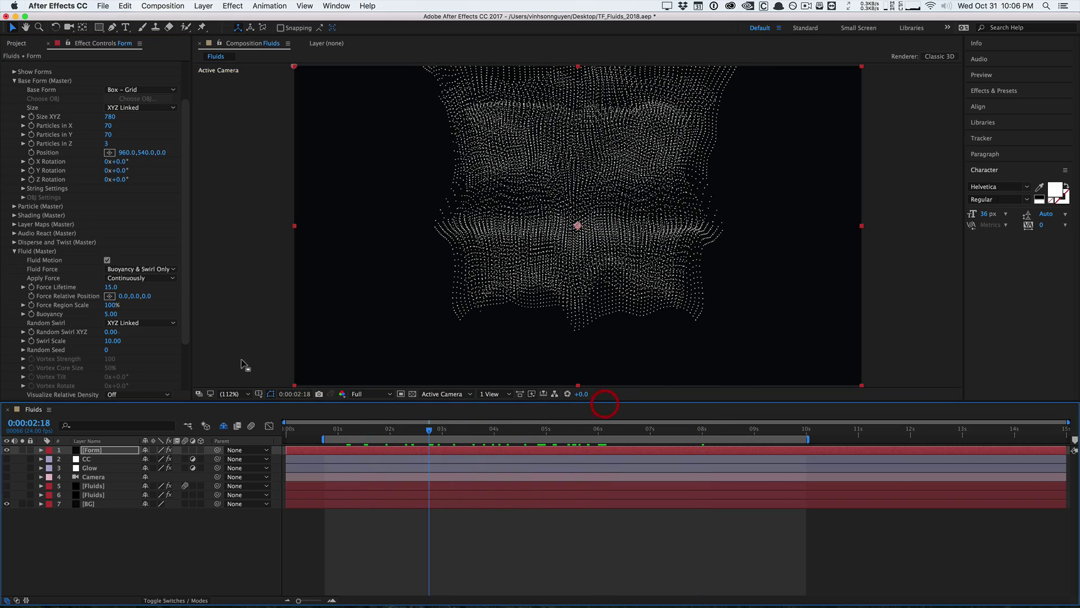
Load the Single Drop fluid preset in the Form Designer and apply it to the Form layer
{"action": "scroll", "coordinate": [38, 326], "scroll_direction": "down", "scroll_amount": 3}
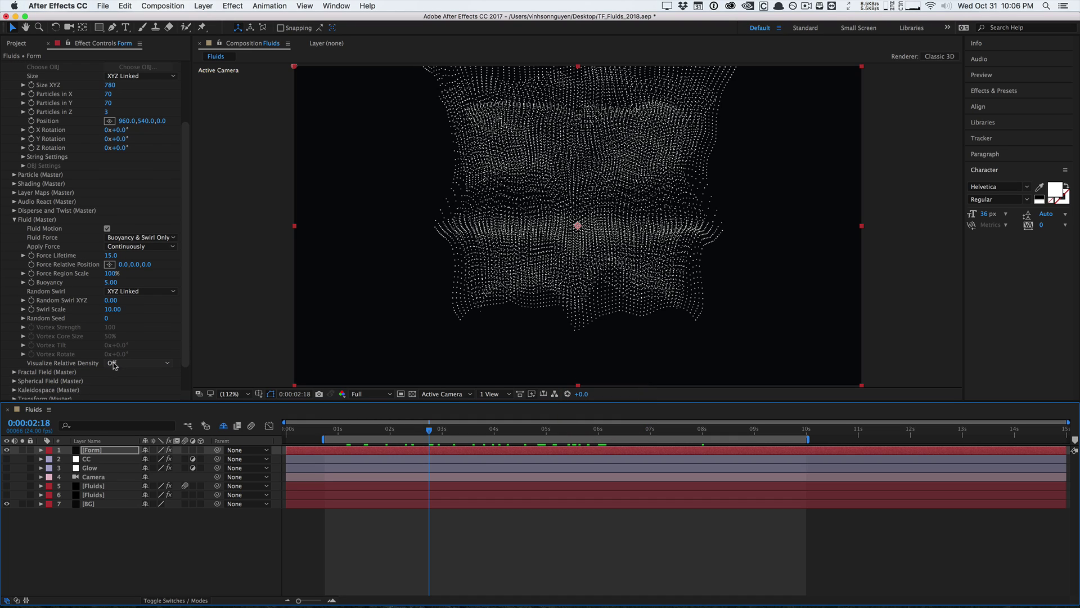
{"action": "scroll", "coordinate": [93, 248], "scroll_direction": "up", "scroll_amount": 8}
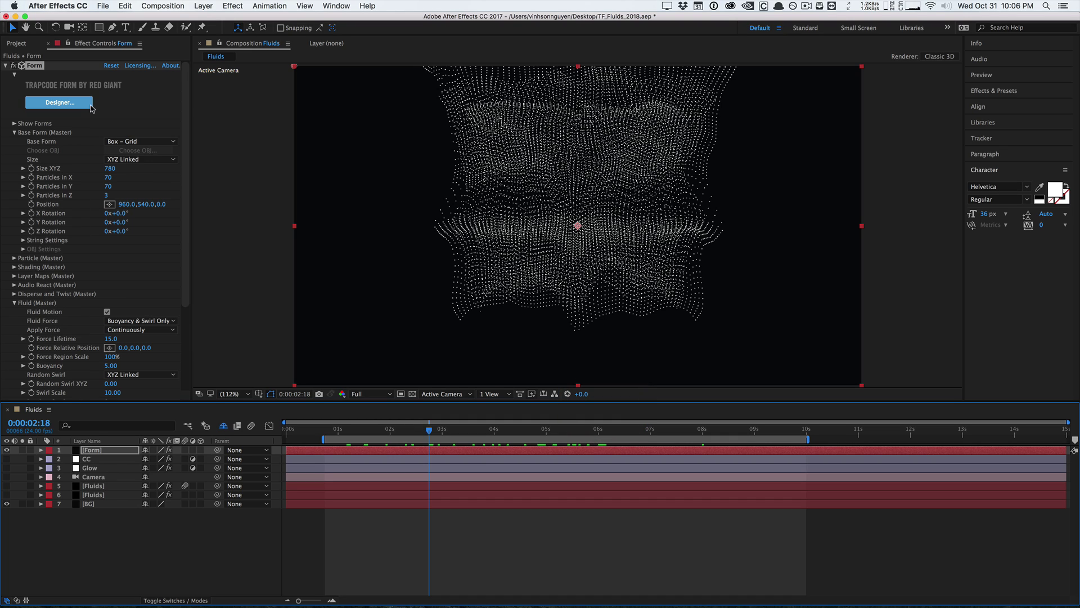
{"action": "left_click", "coordinate": [90, 106]}
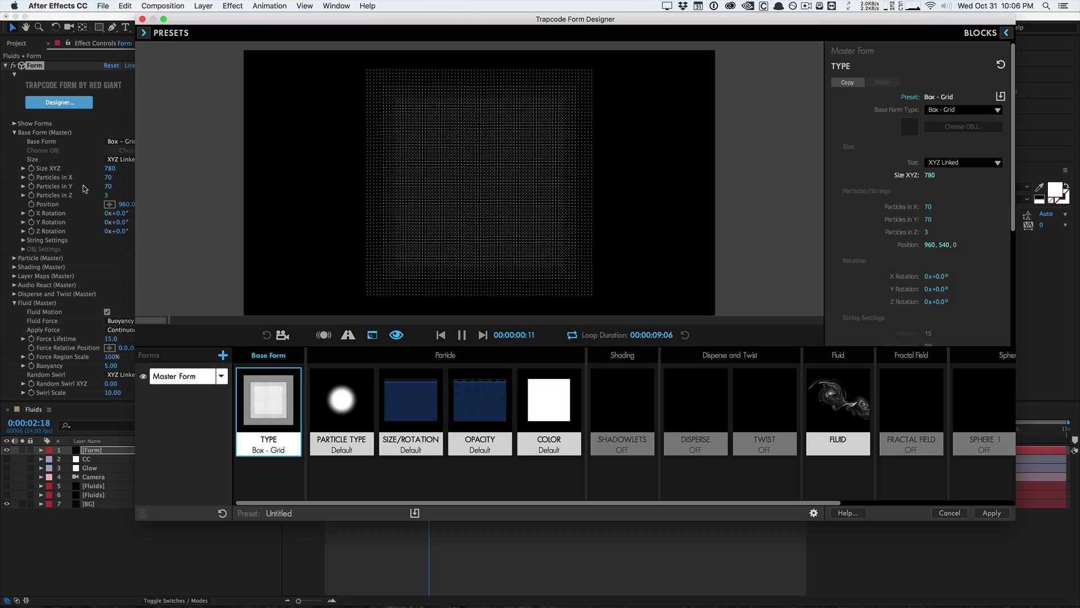
{"action": "left_click", "coordinate": [144, 32]}
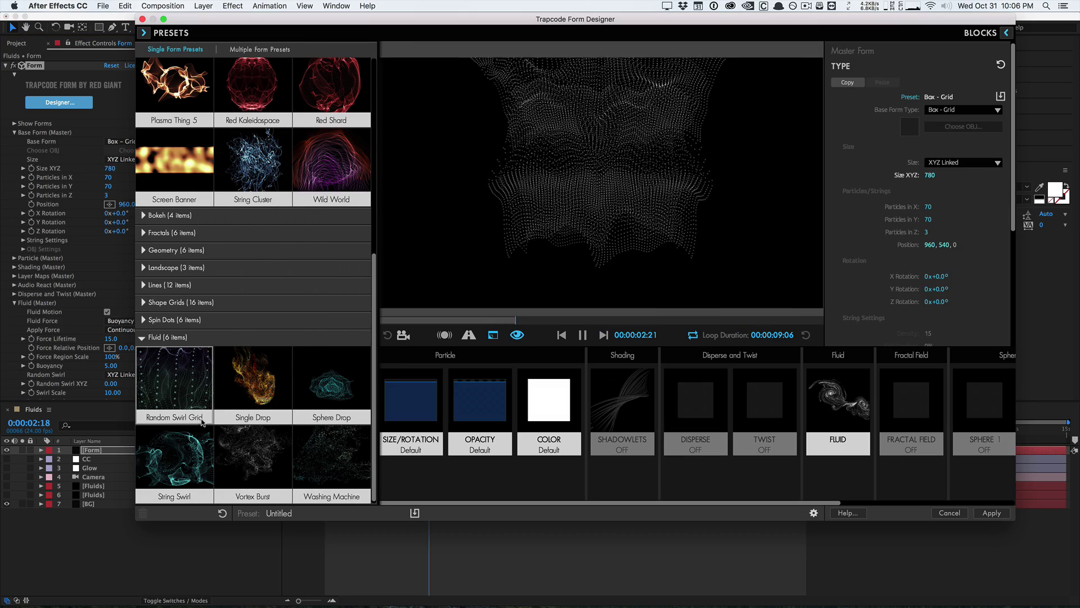
{"action": "left_click", "coordinate": [253, 394]}
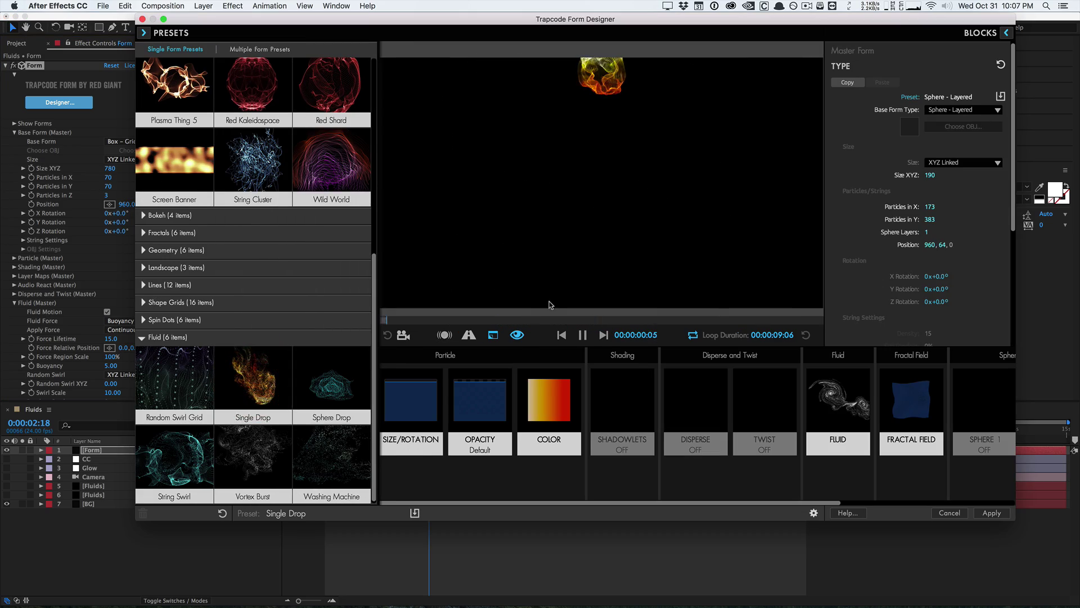
{"action": "left_click", "coordinate": [474, 275]}
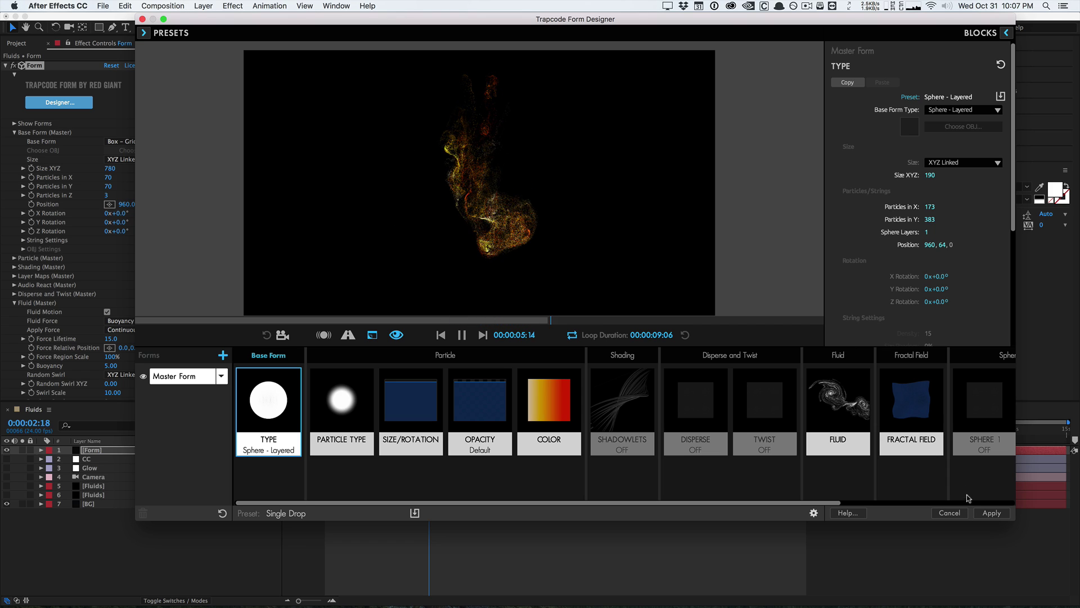
{"action": "key", "text": "Return"}
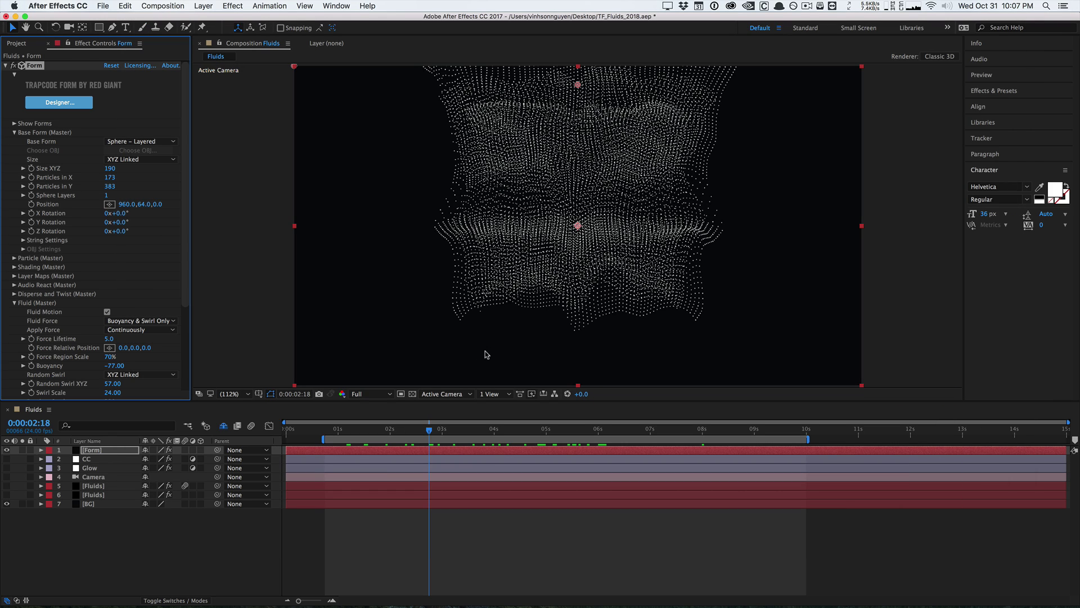
View the Single Drop effect at several frames up to 0:00:06:01 and examine the Form layer's Fluid (Master) settings
{"action": "left_click_drag", "start_coordinate": [483, 432], "coordinate": [499, 432]}
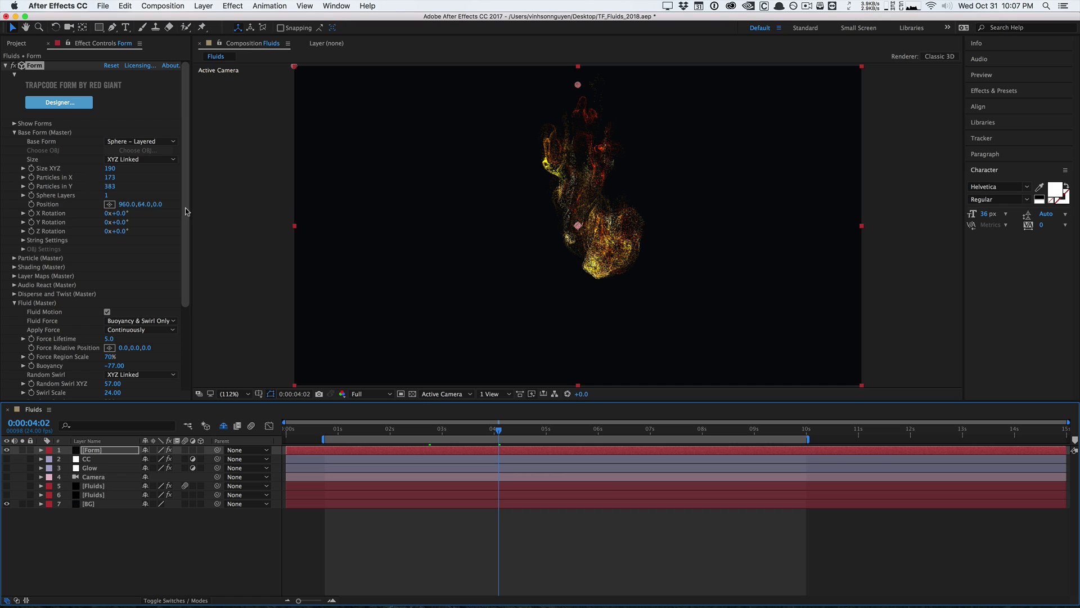
{"action": "scroll", "coordinate": [188, 236], "scroll_direction": "down", "scroll_amount": 2}
{"action": "scroll", "coordinate": [188, 237], "scroll_direction": "down", "scroll_amount": 10}
{"action": "scroll", "coordinate": [188, 150], "scroll_direction": "up", "scroll_amount": 12}
{"action": "left_click", "coordinate": [190, 151]}
{"action": "scroll", "coordinate": [188, 225], "scroll_direction": "down", "scroll_amount": 5}
{"action": "left_click", "coordinate": [189, 258]}
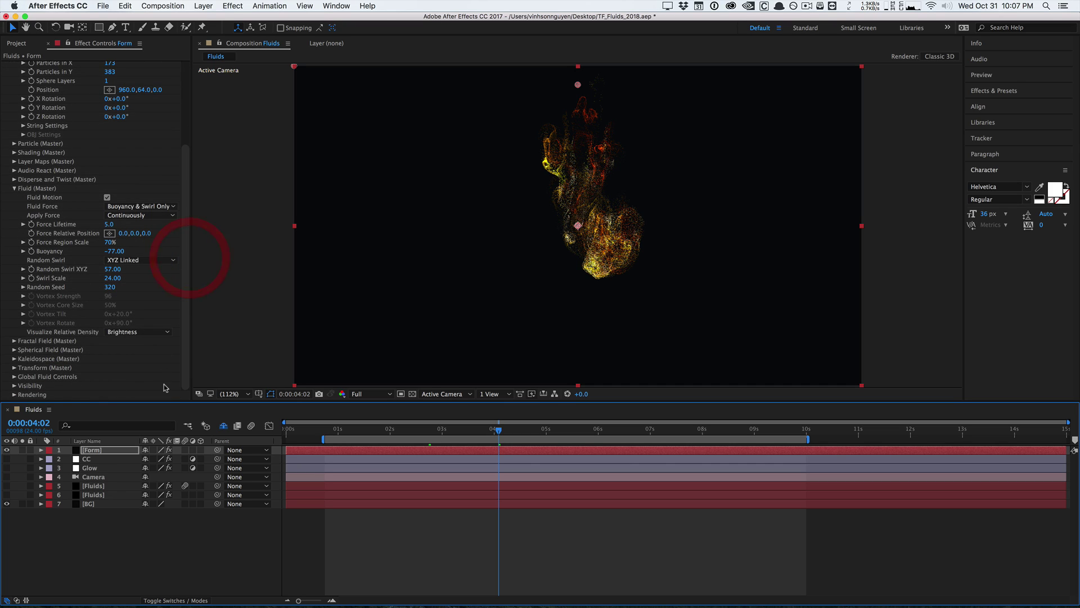
{"action": "left_click", "coordinate": [389, 430]}
{"action": "left_click", "coordinate": [600, 429]}
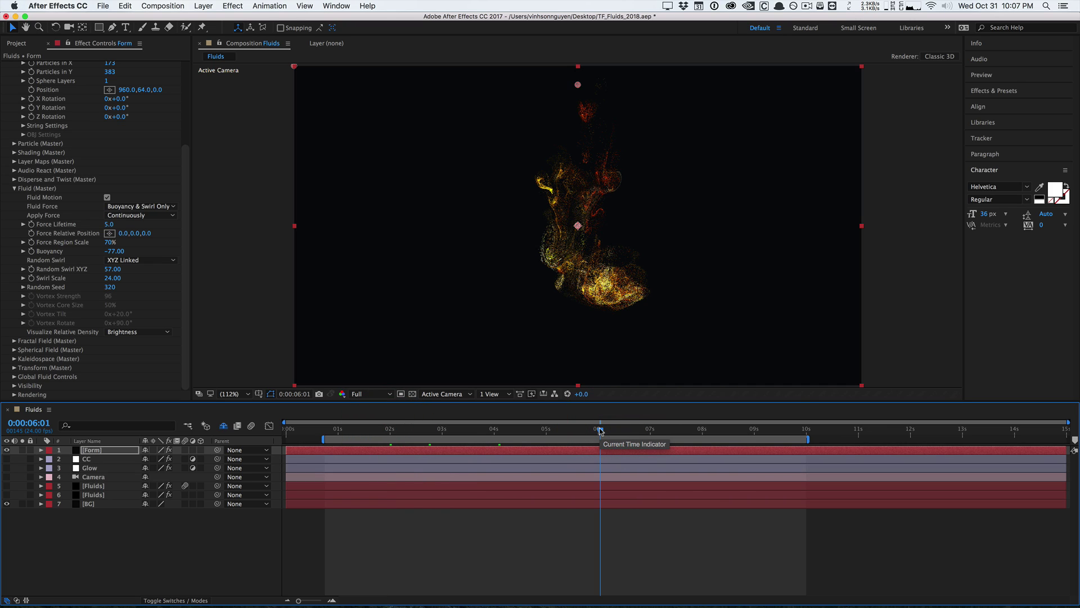